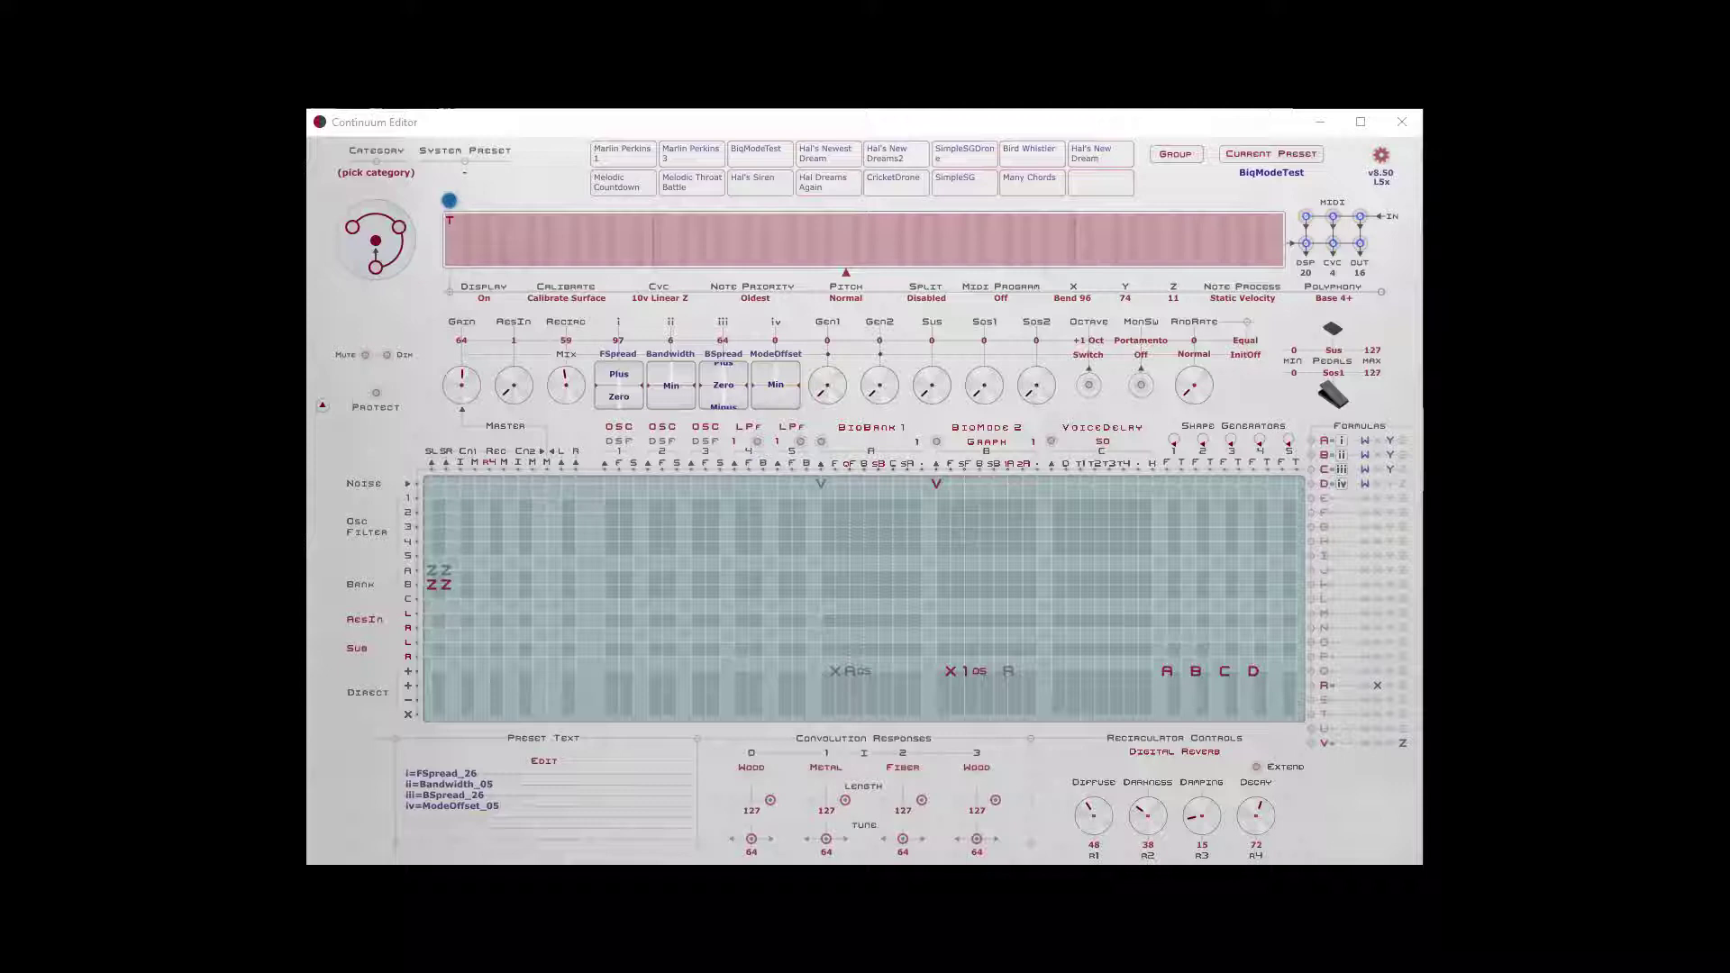
click(1324, 441)
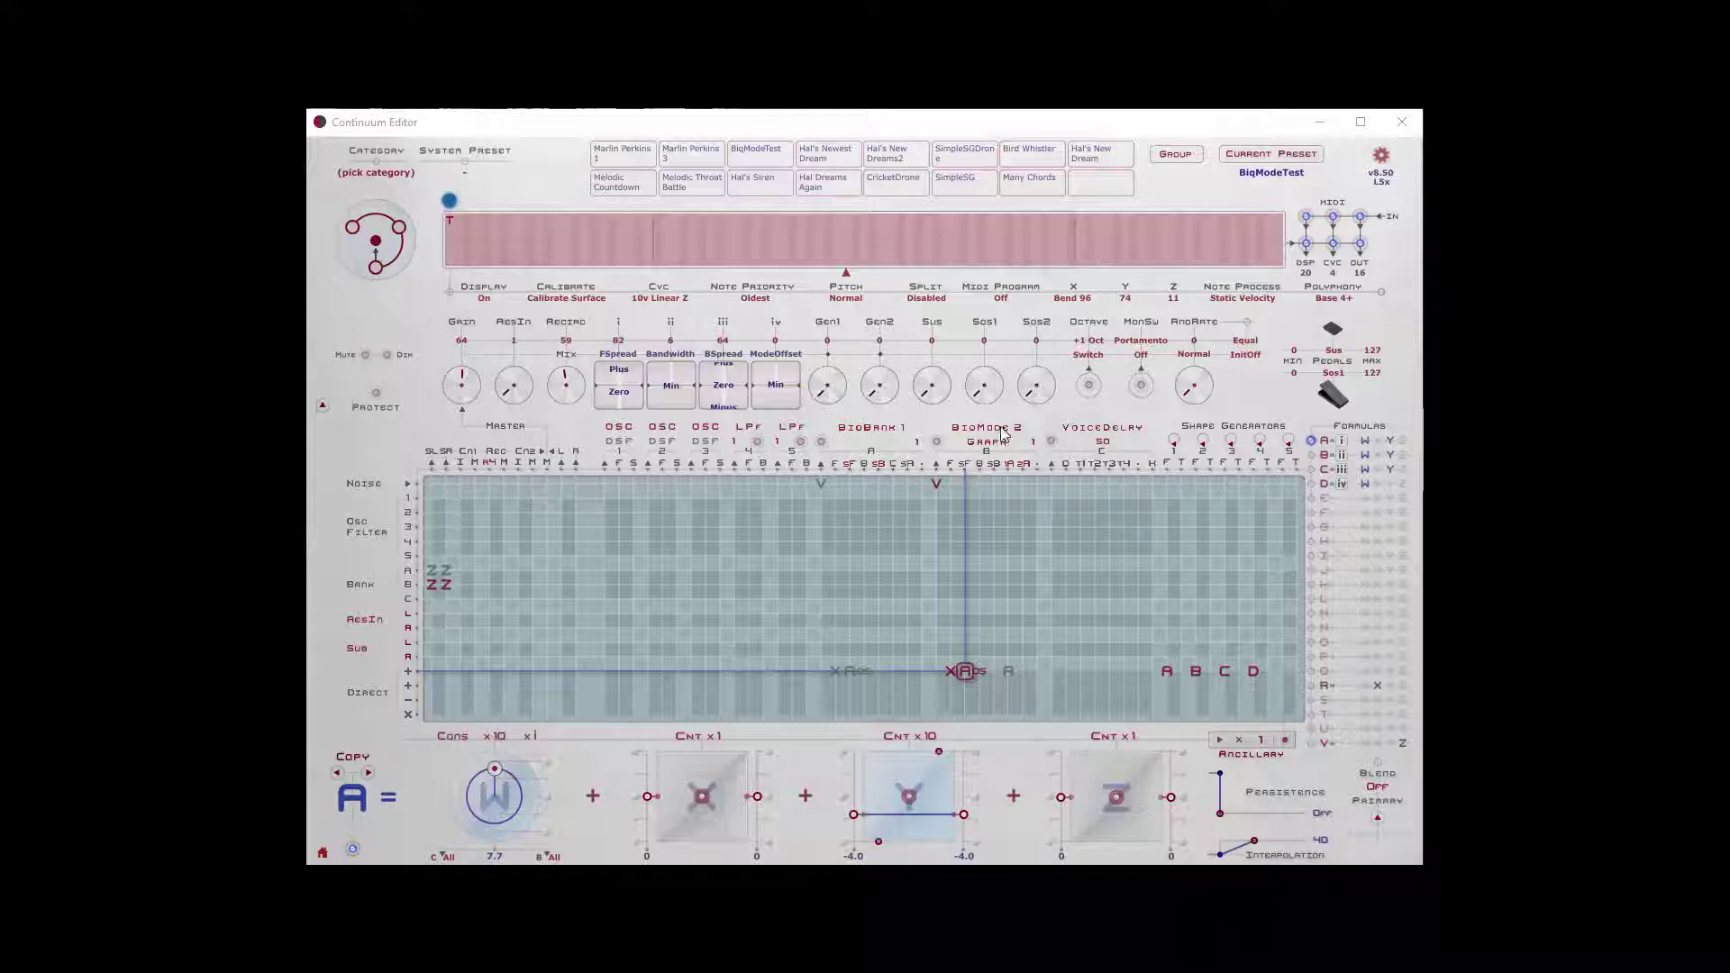
click(936, 485)
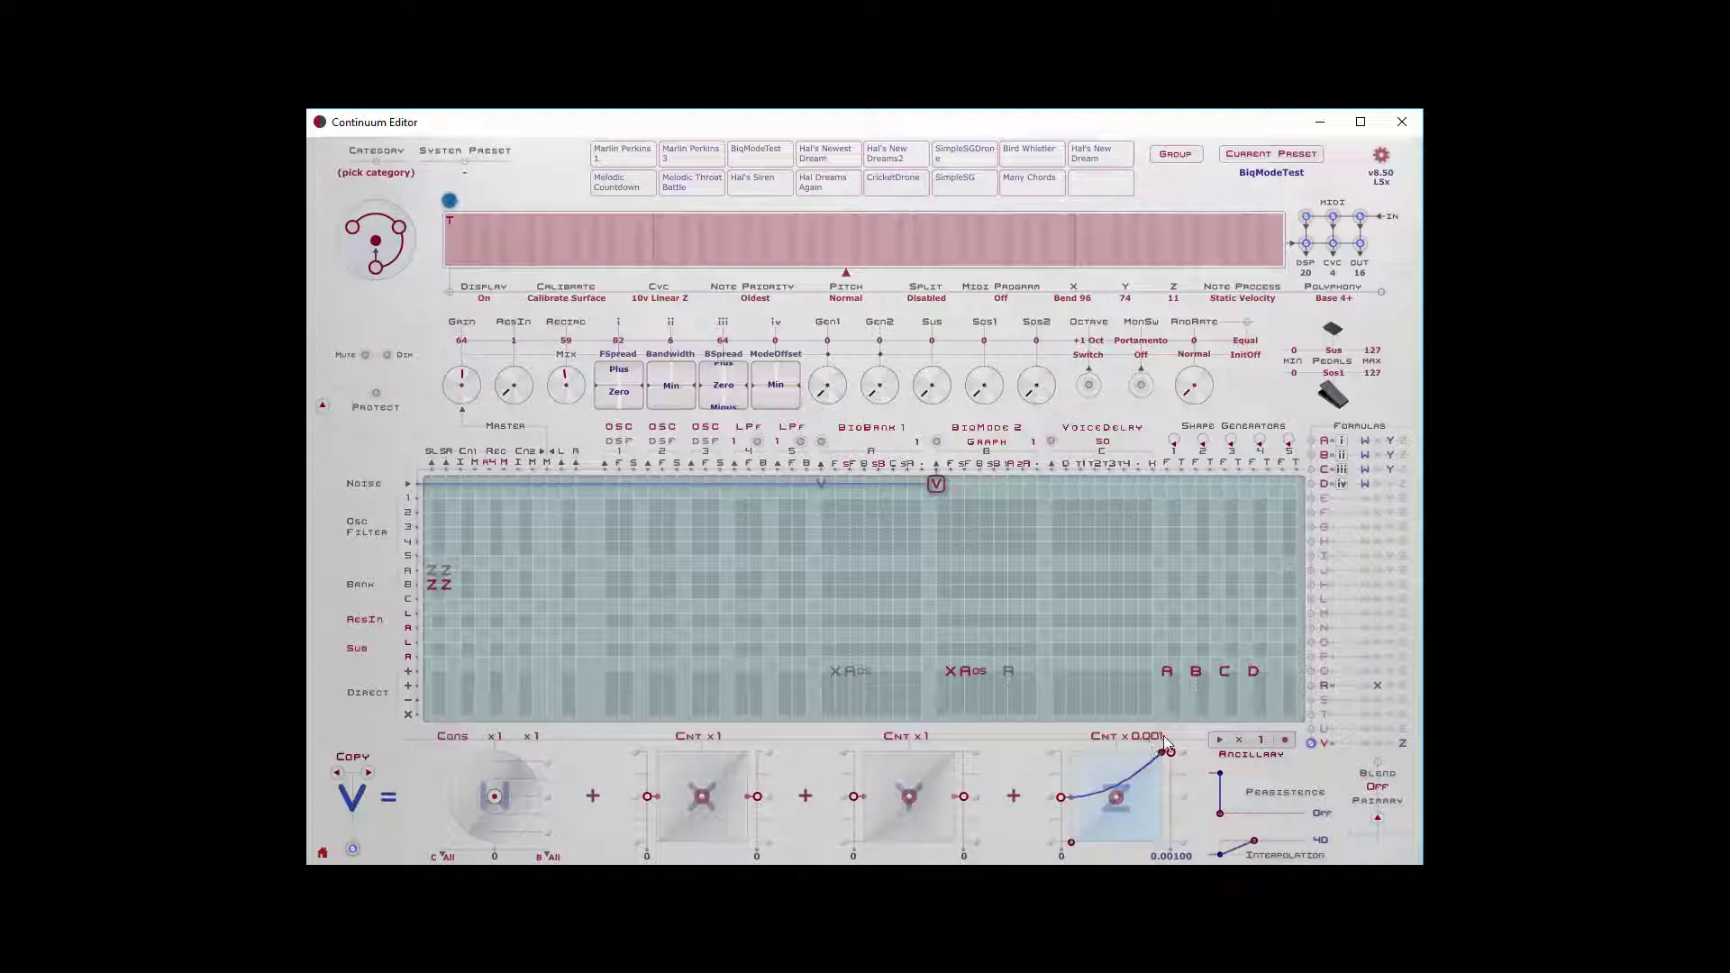
click(950, 672)
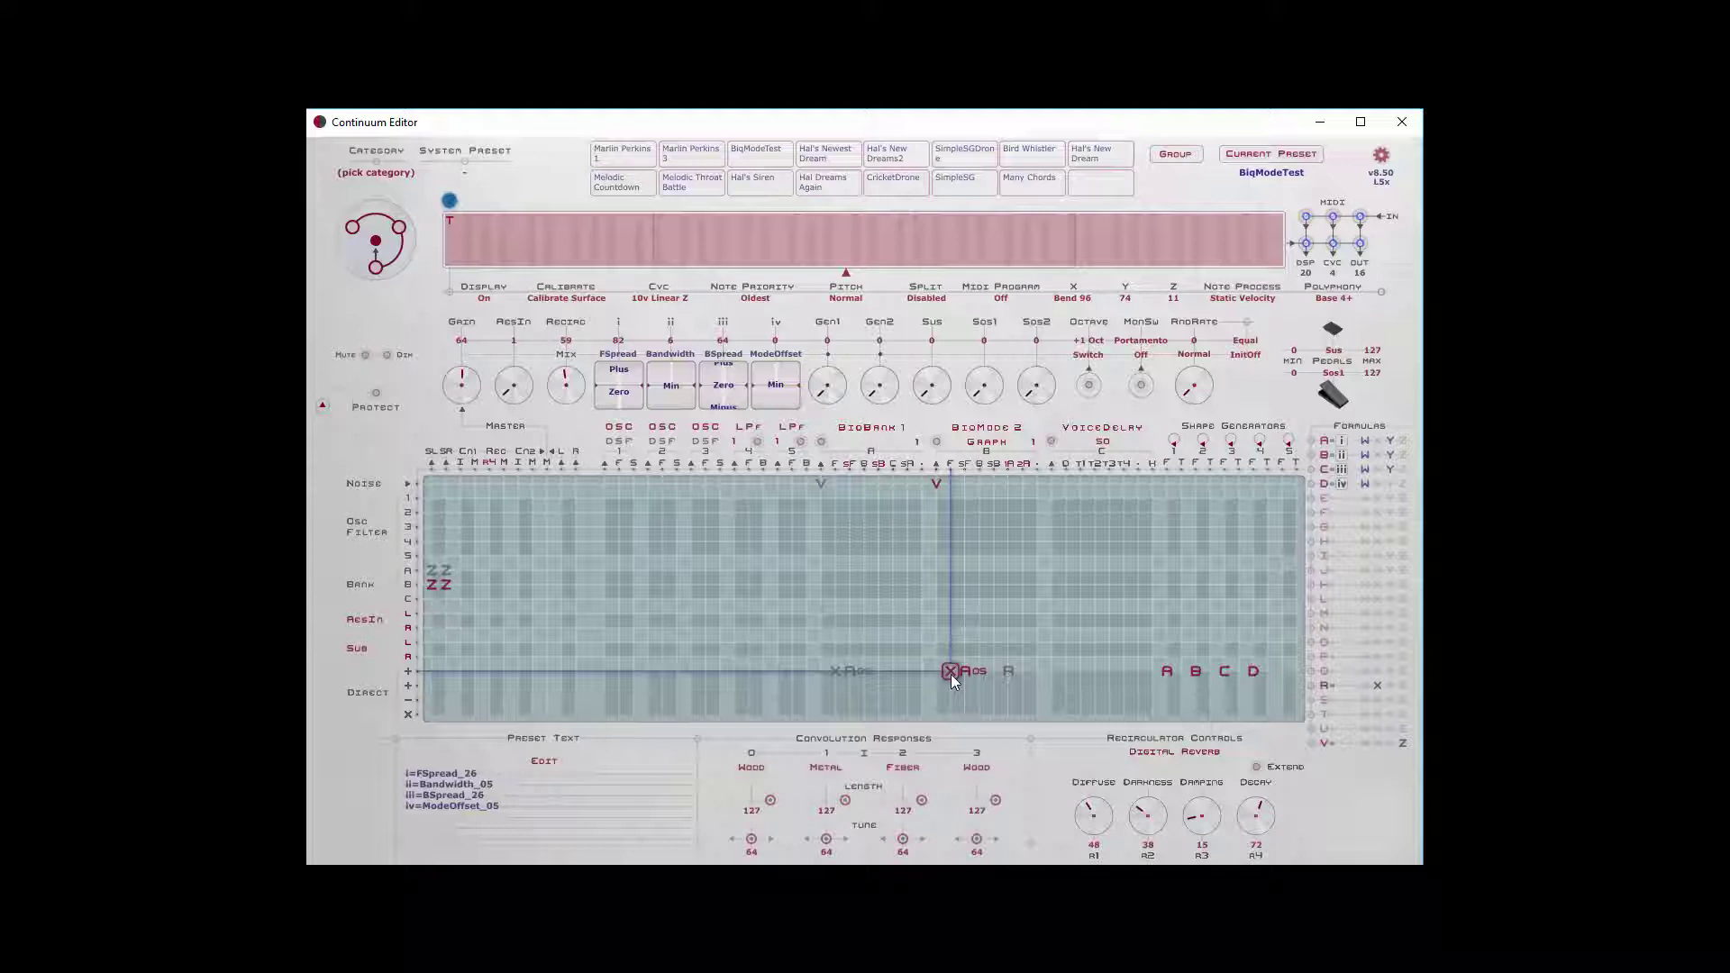
click(966, 672)
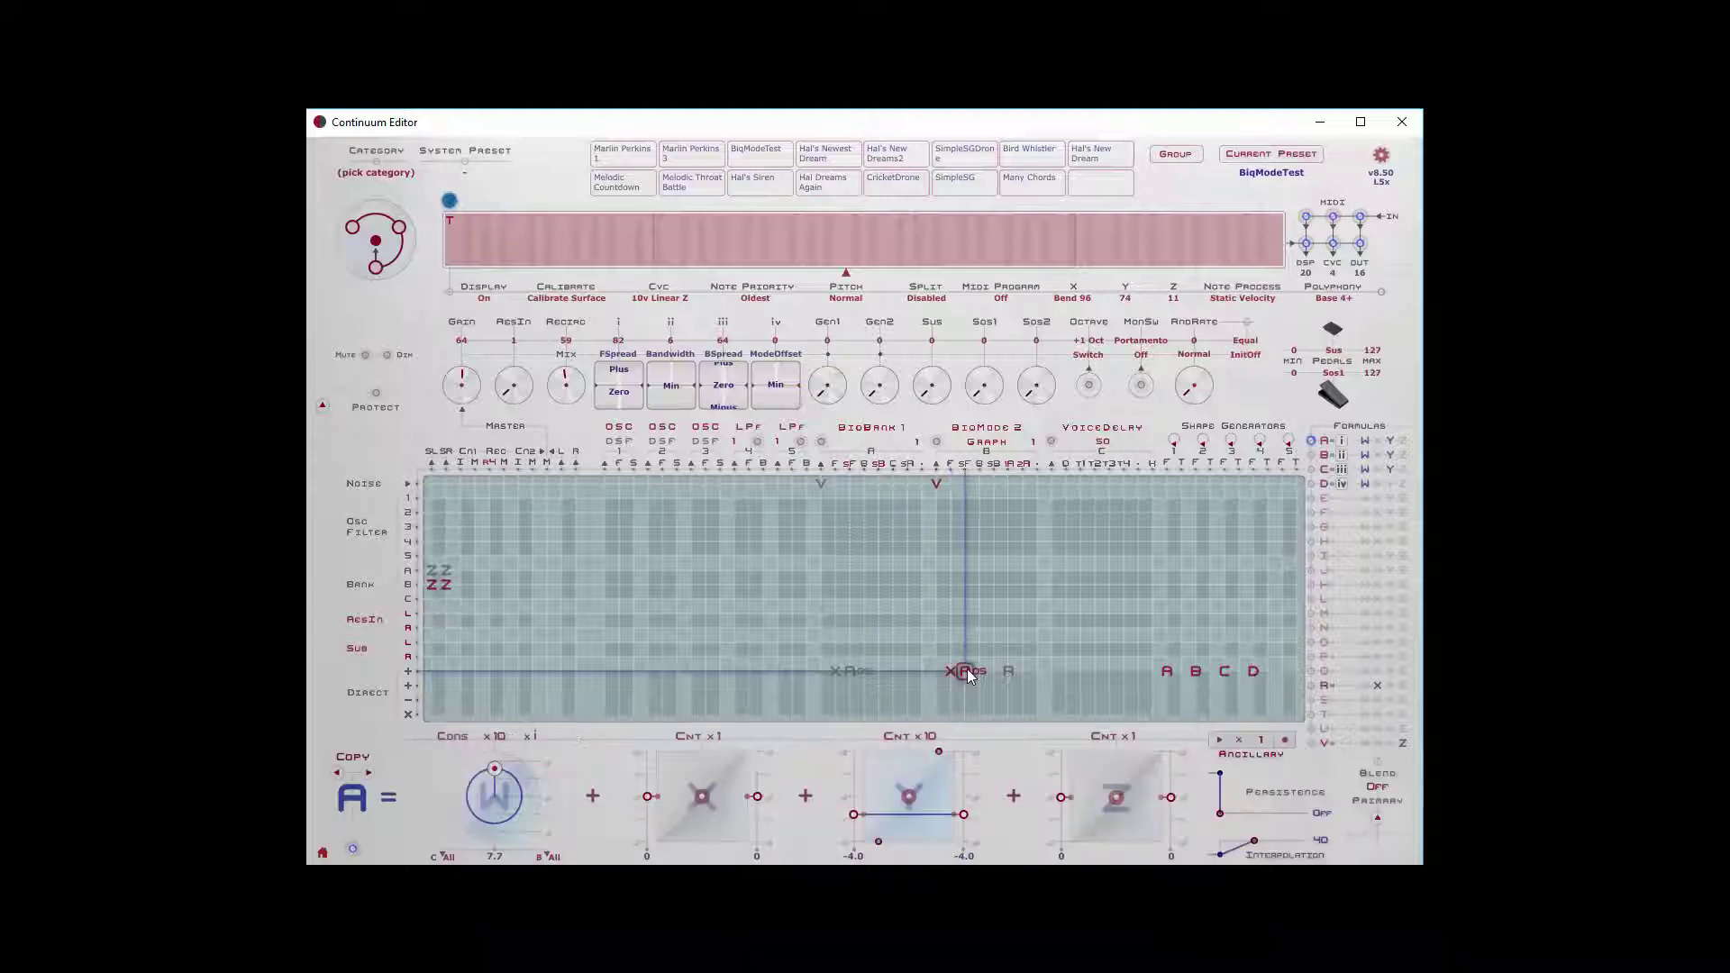
mouse_move(966, 470)
key(alt+Tab)
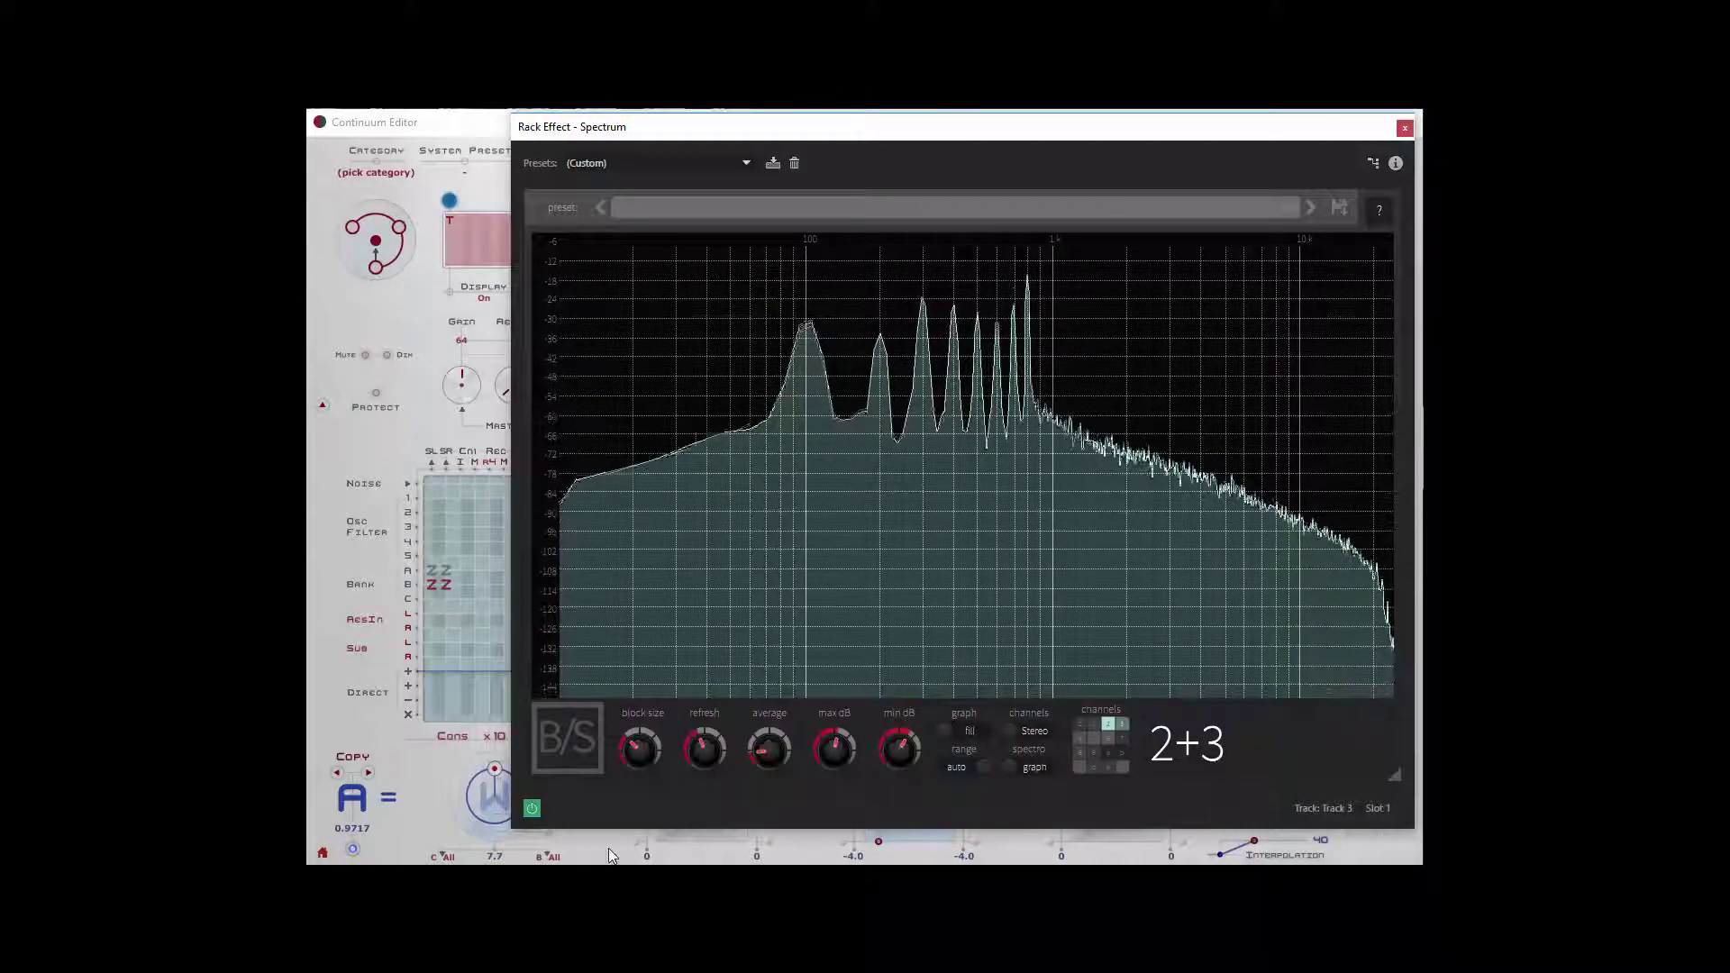
click(535, 807)
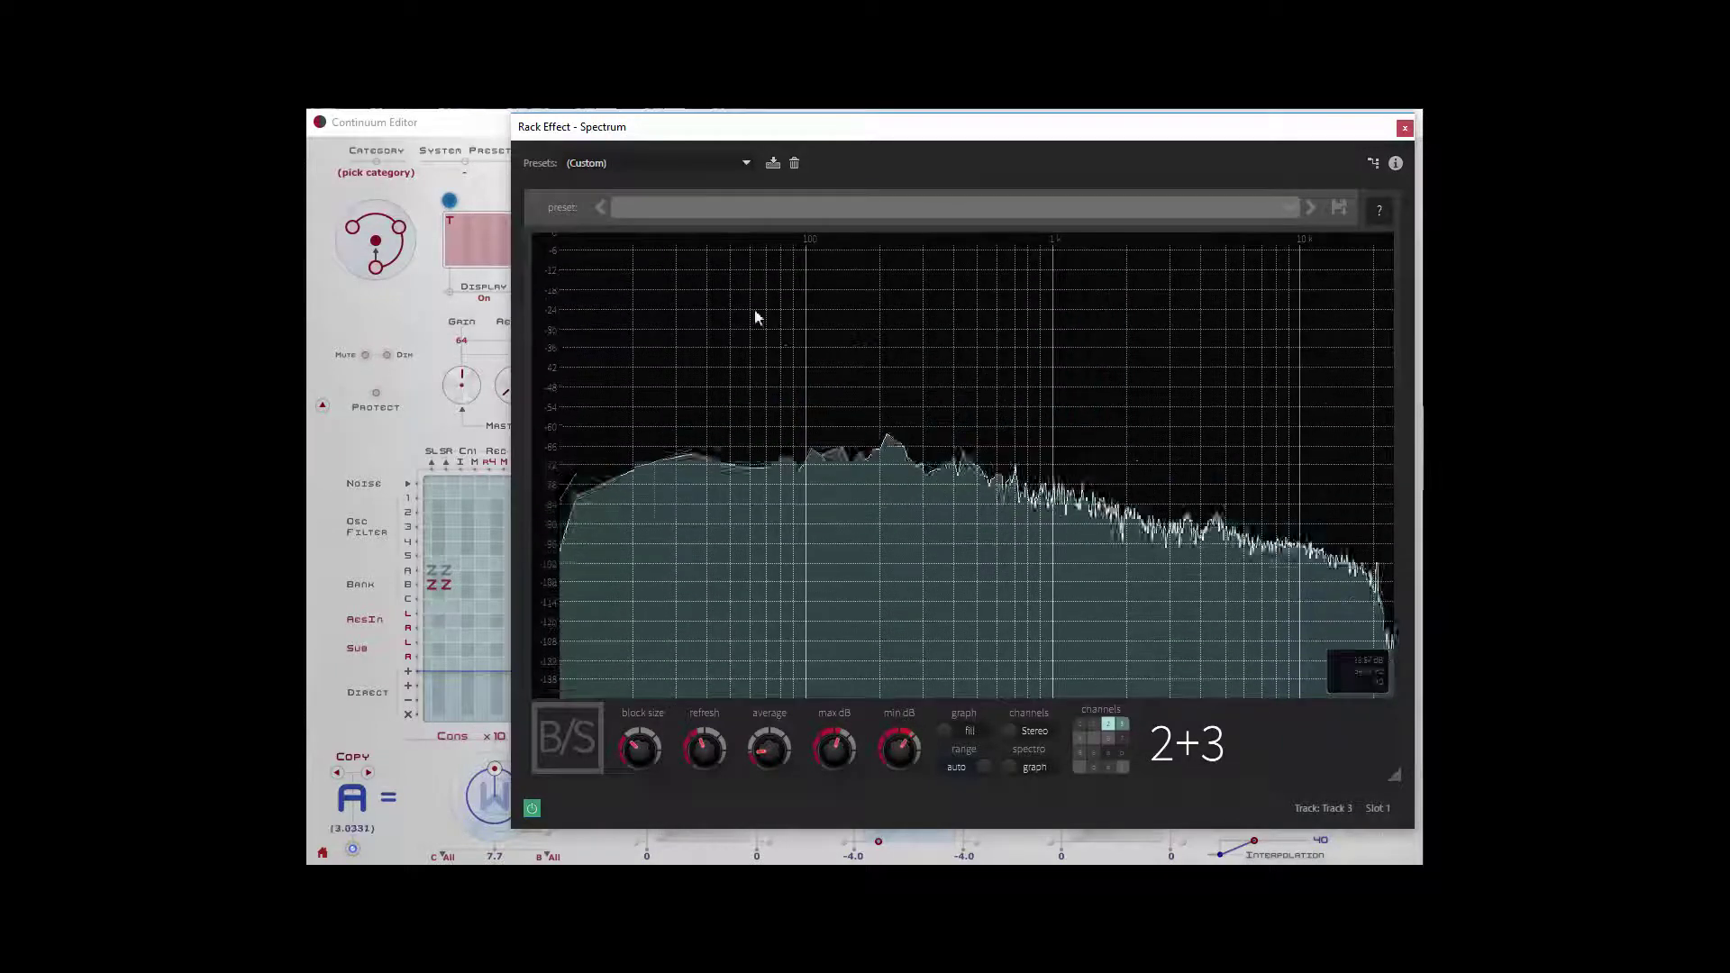
Review the frequency spread, bank size and module type menus, leaving BiqMode 2 unchanged.
click(496, 125)
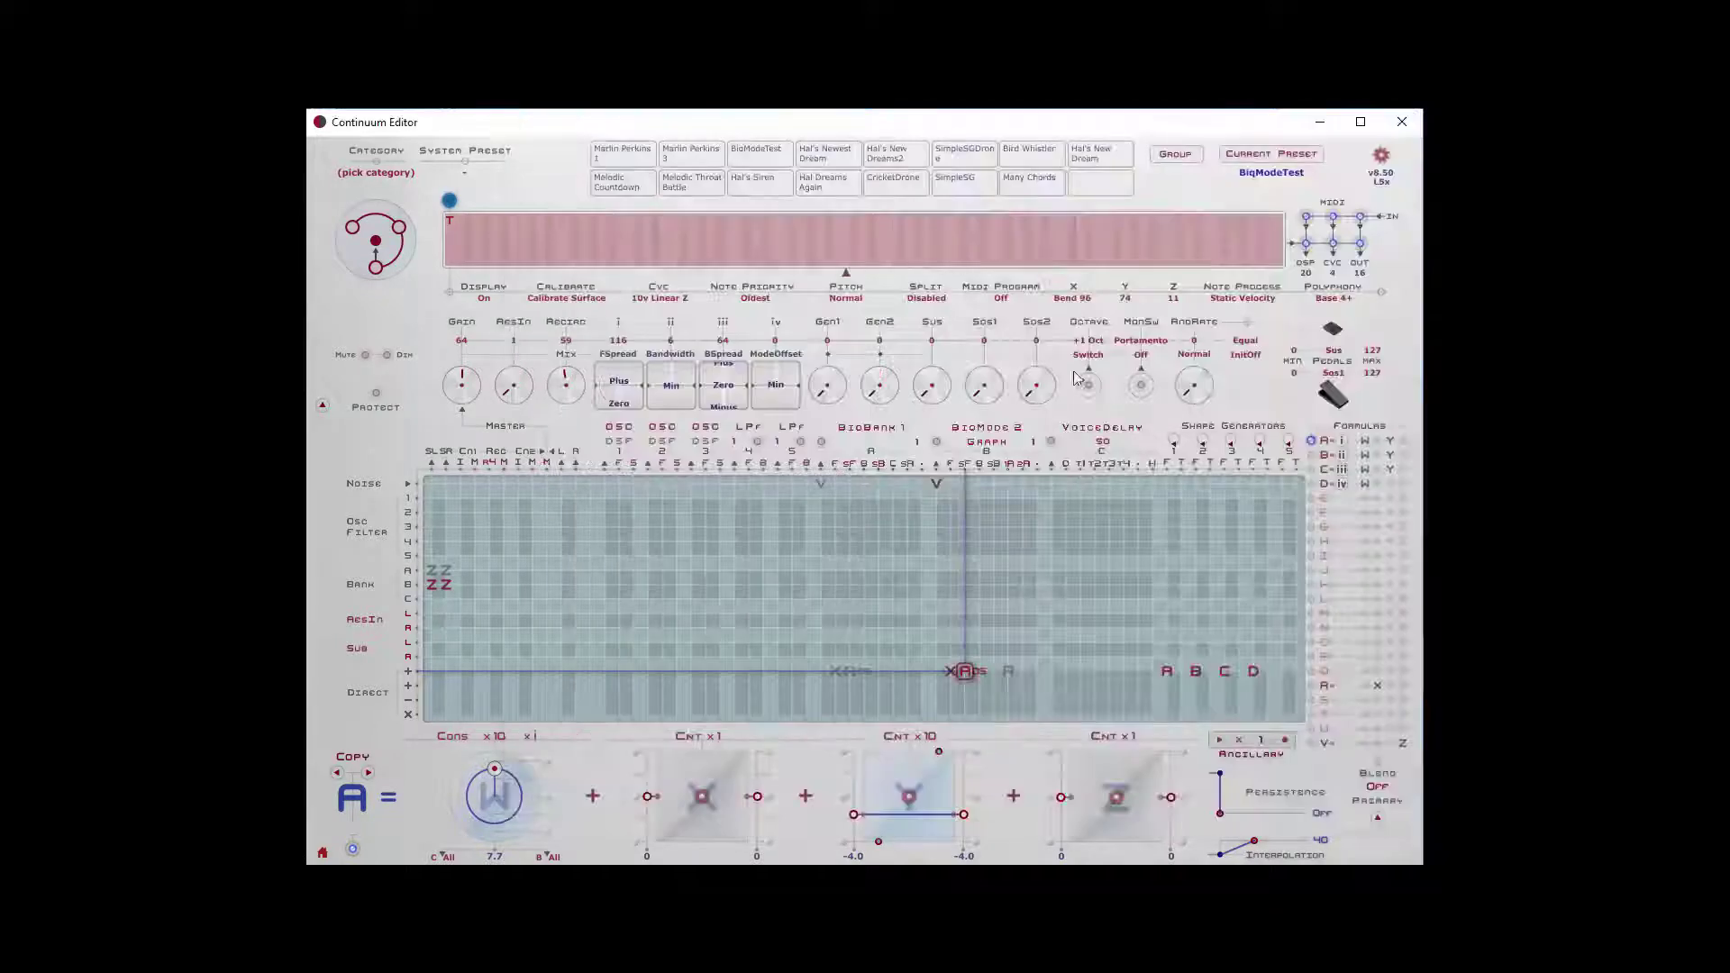
click(847, 464)
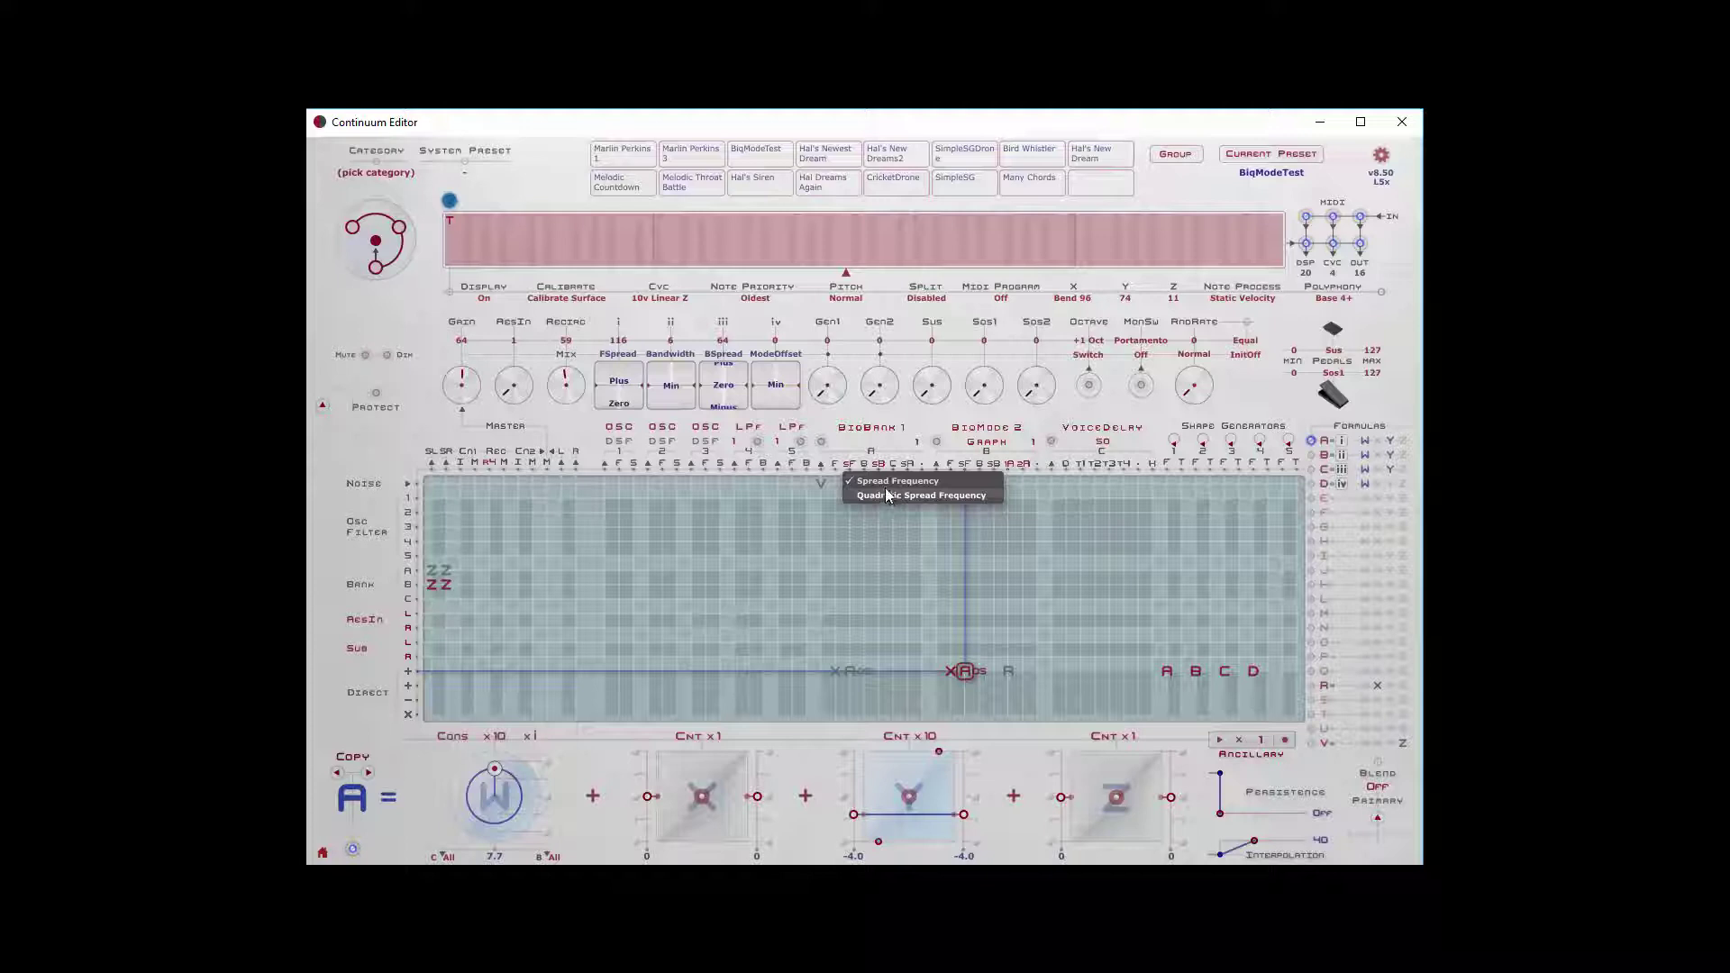
click(885, 494)
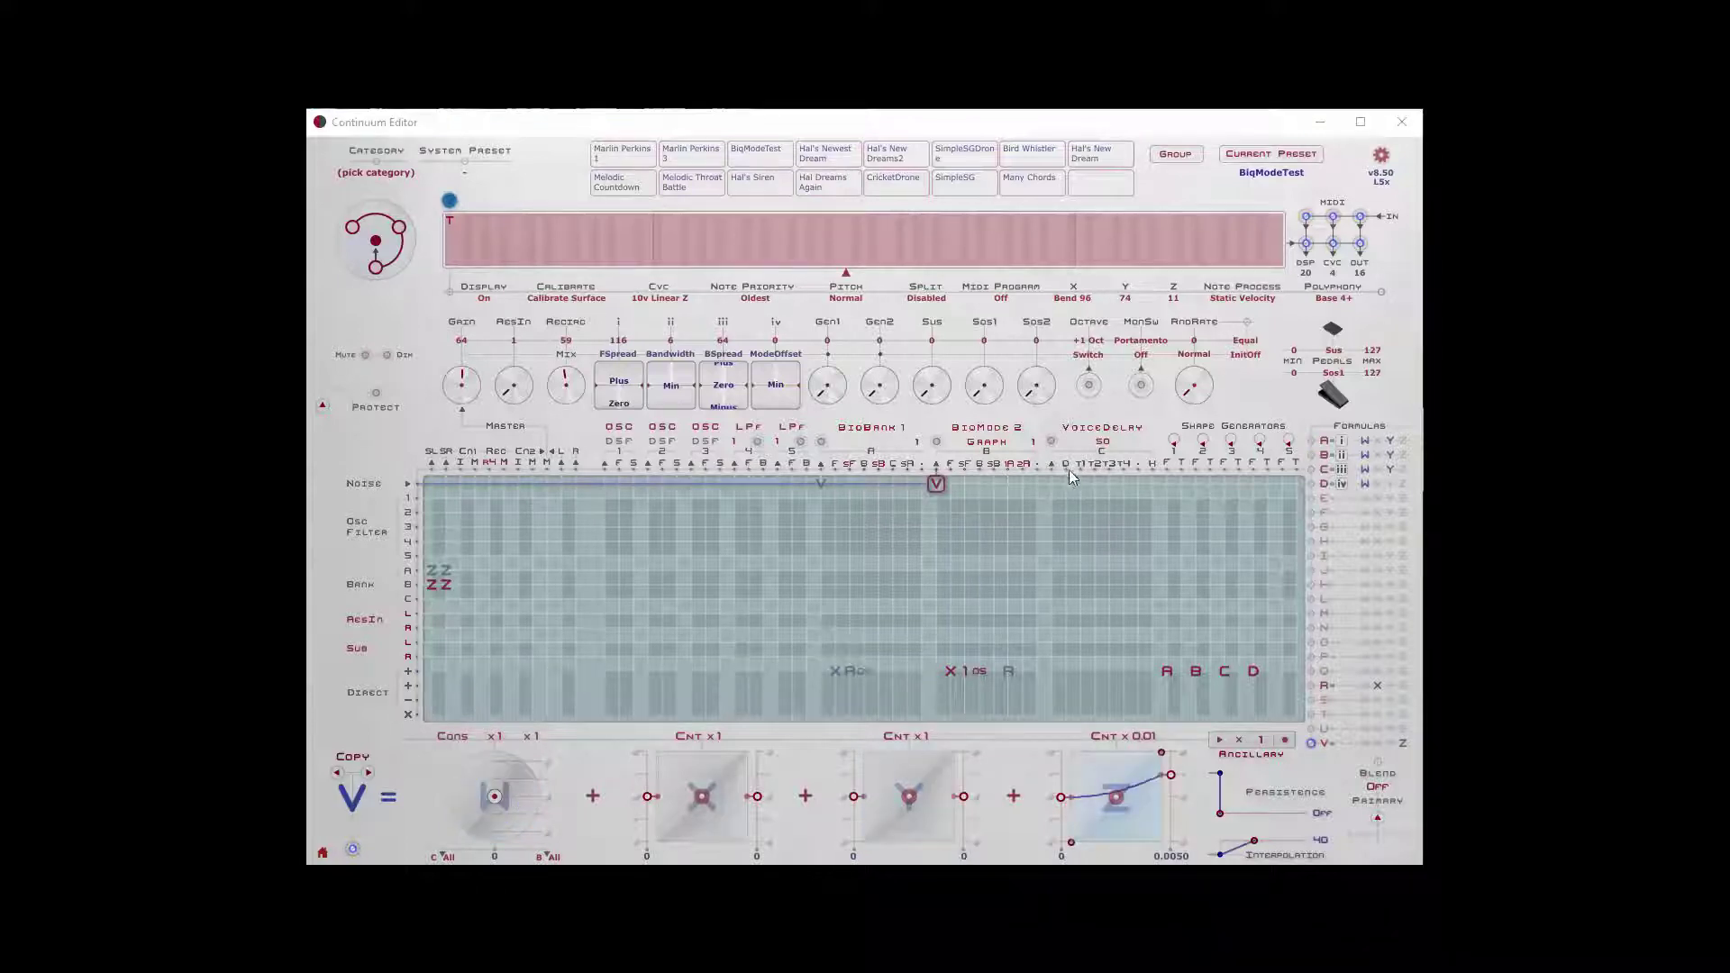
click(938, 443)
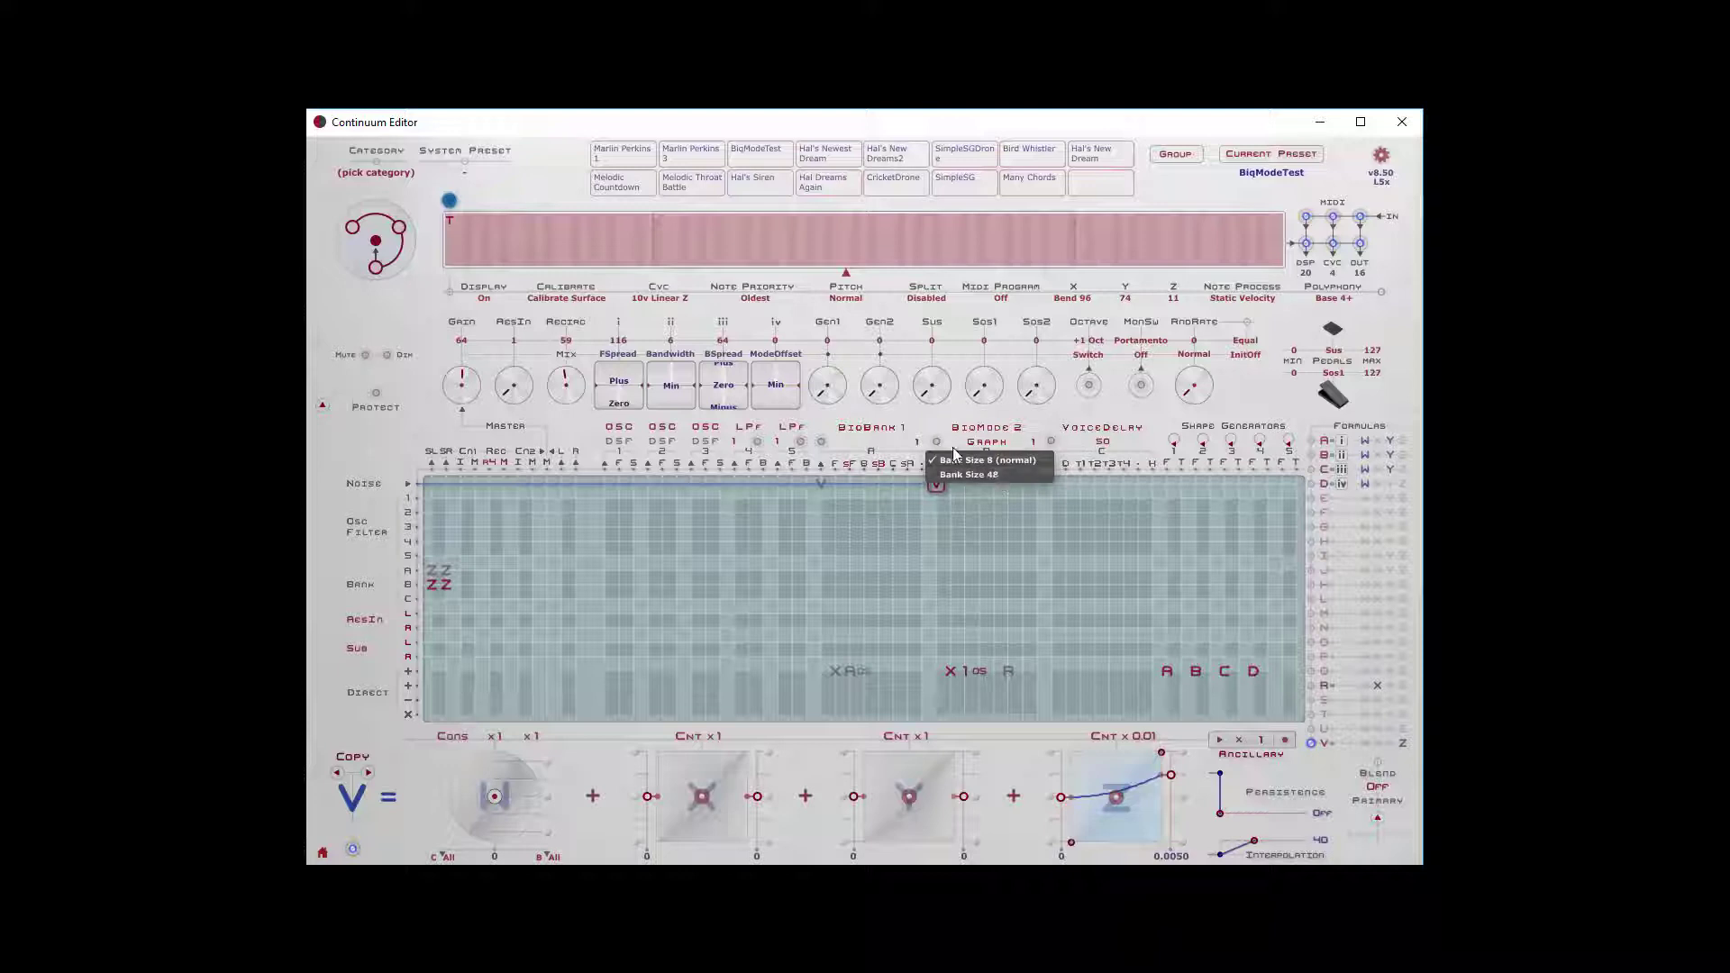
click(941, 422)
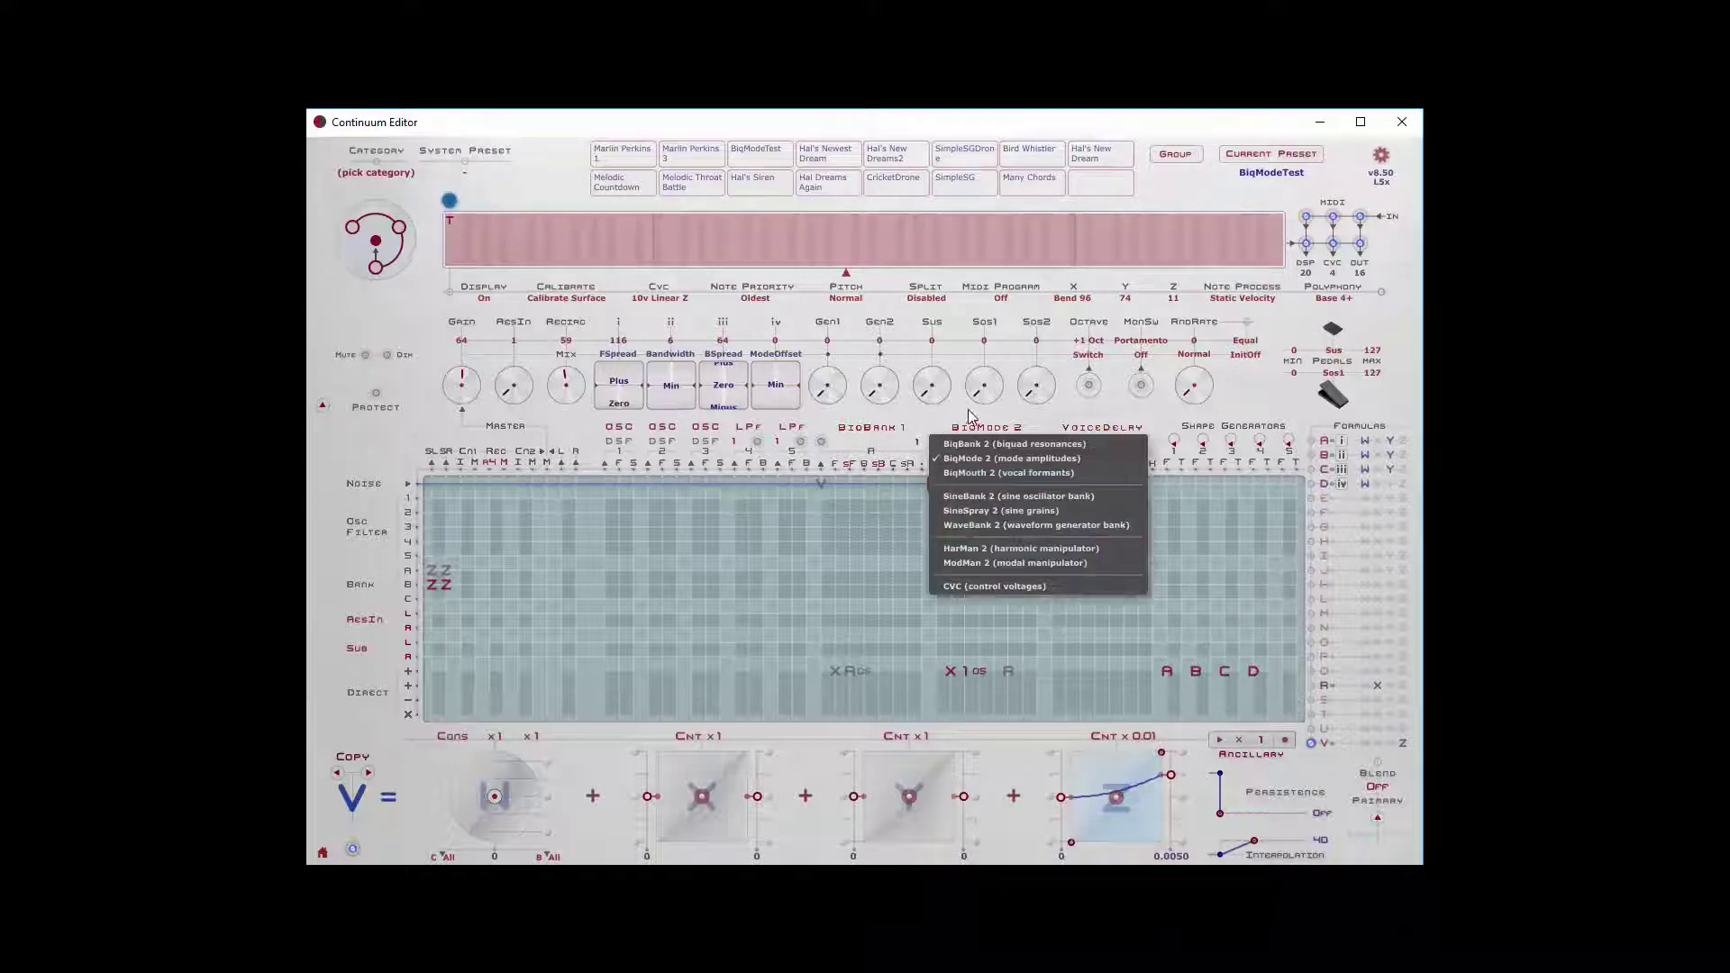
click(971, 407)
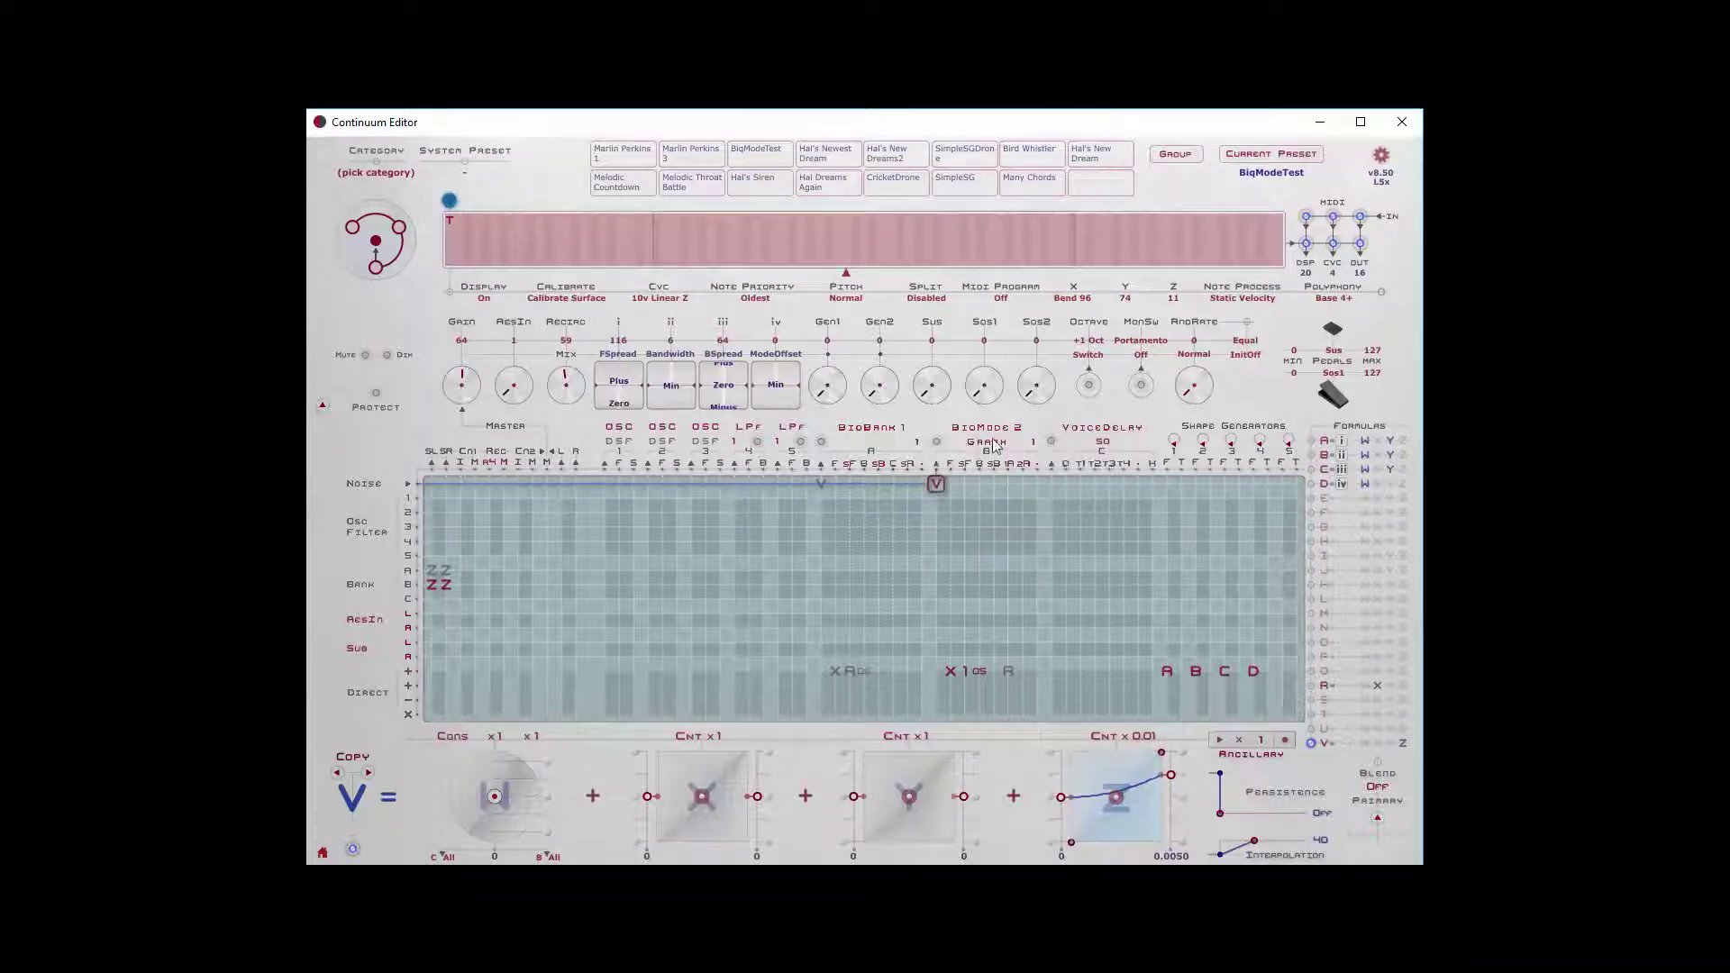
Show the Mode Amplitudes graph and move the spectrum window to the right beside it.
click(988, 442)
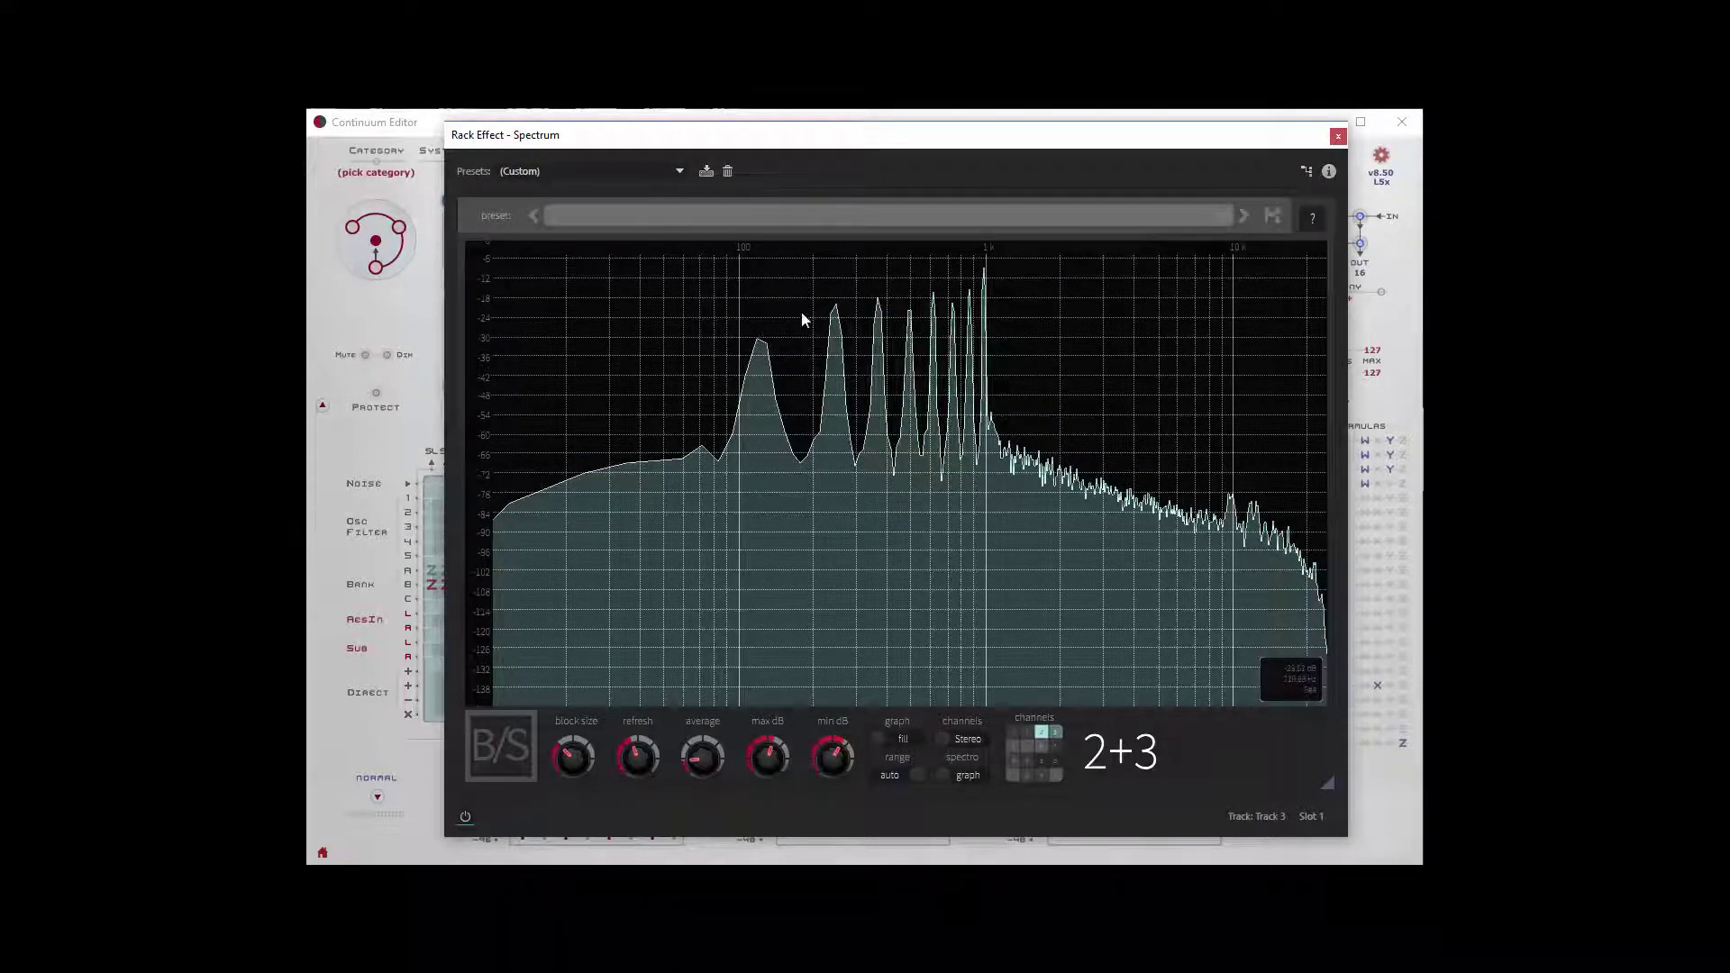
drag(676, 135, 1174, 151)
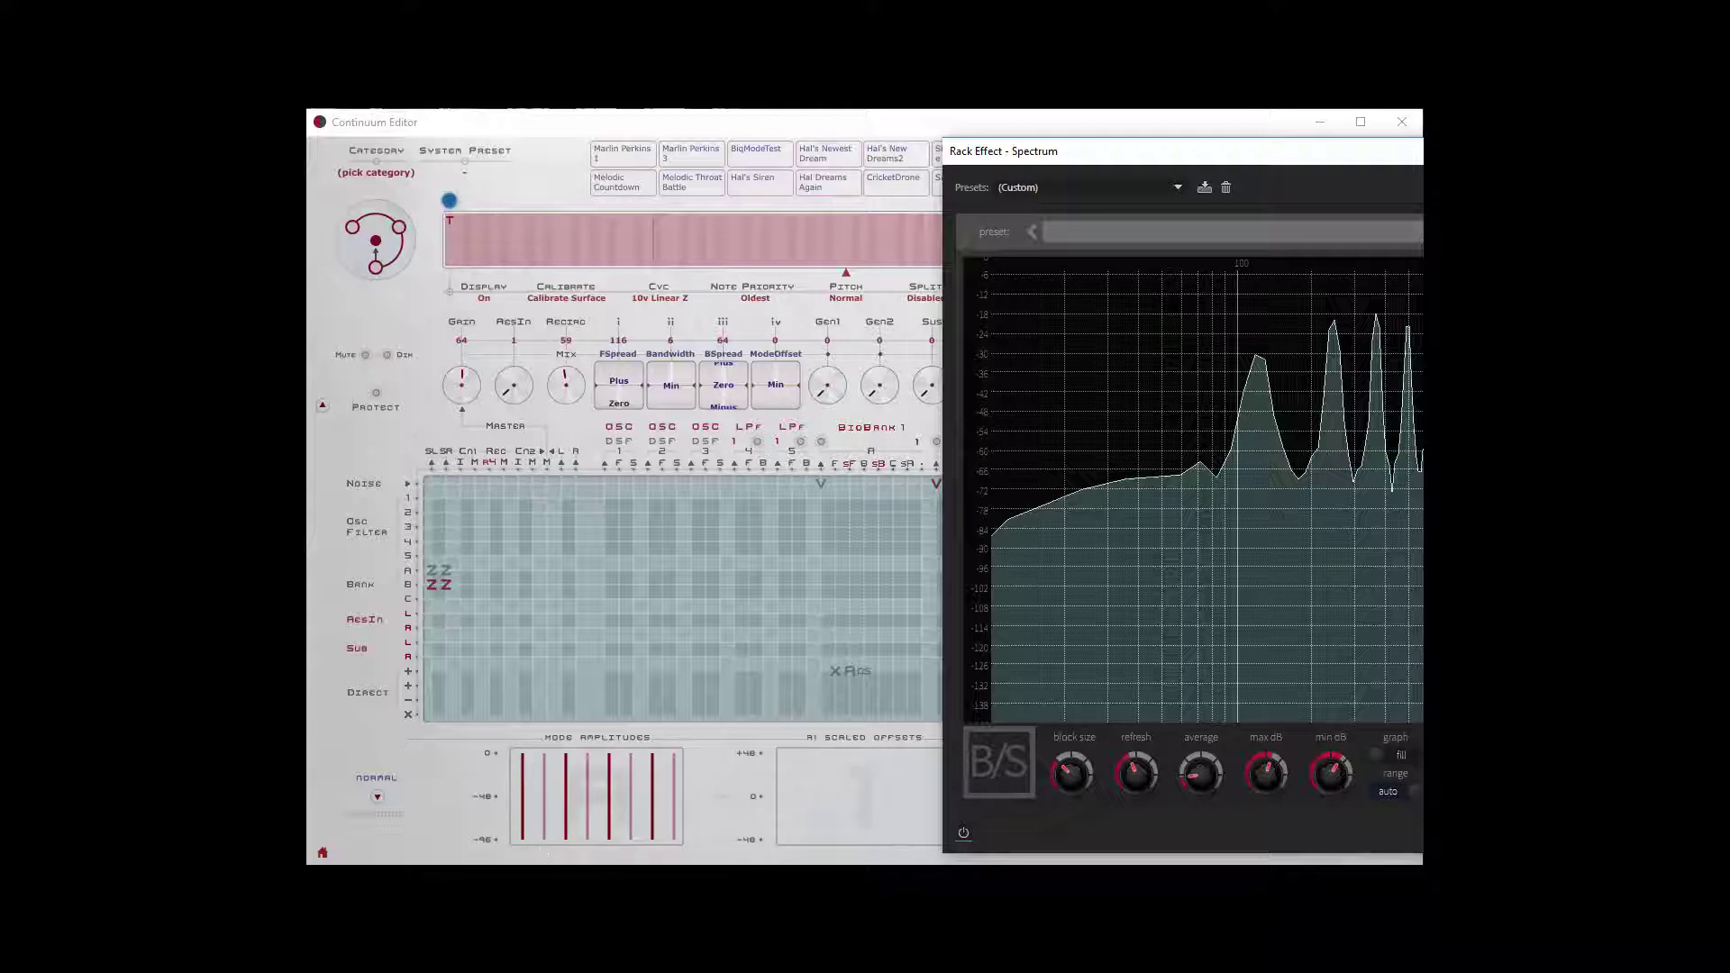
Taper the mode amplitudes from the third mode onward, with the spectrum analyzer switched back on.
click(544, 759)
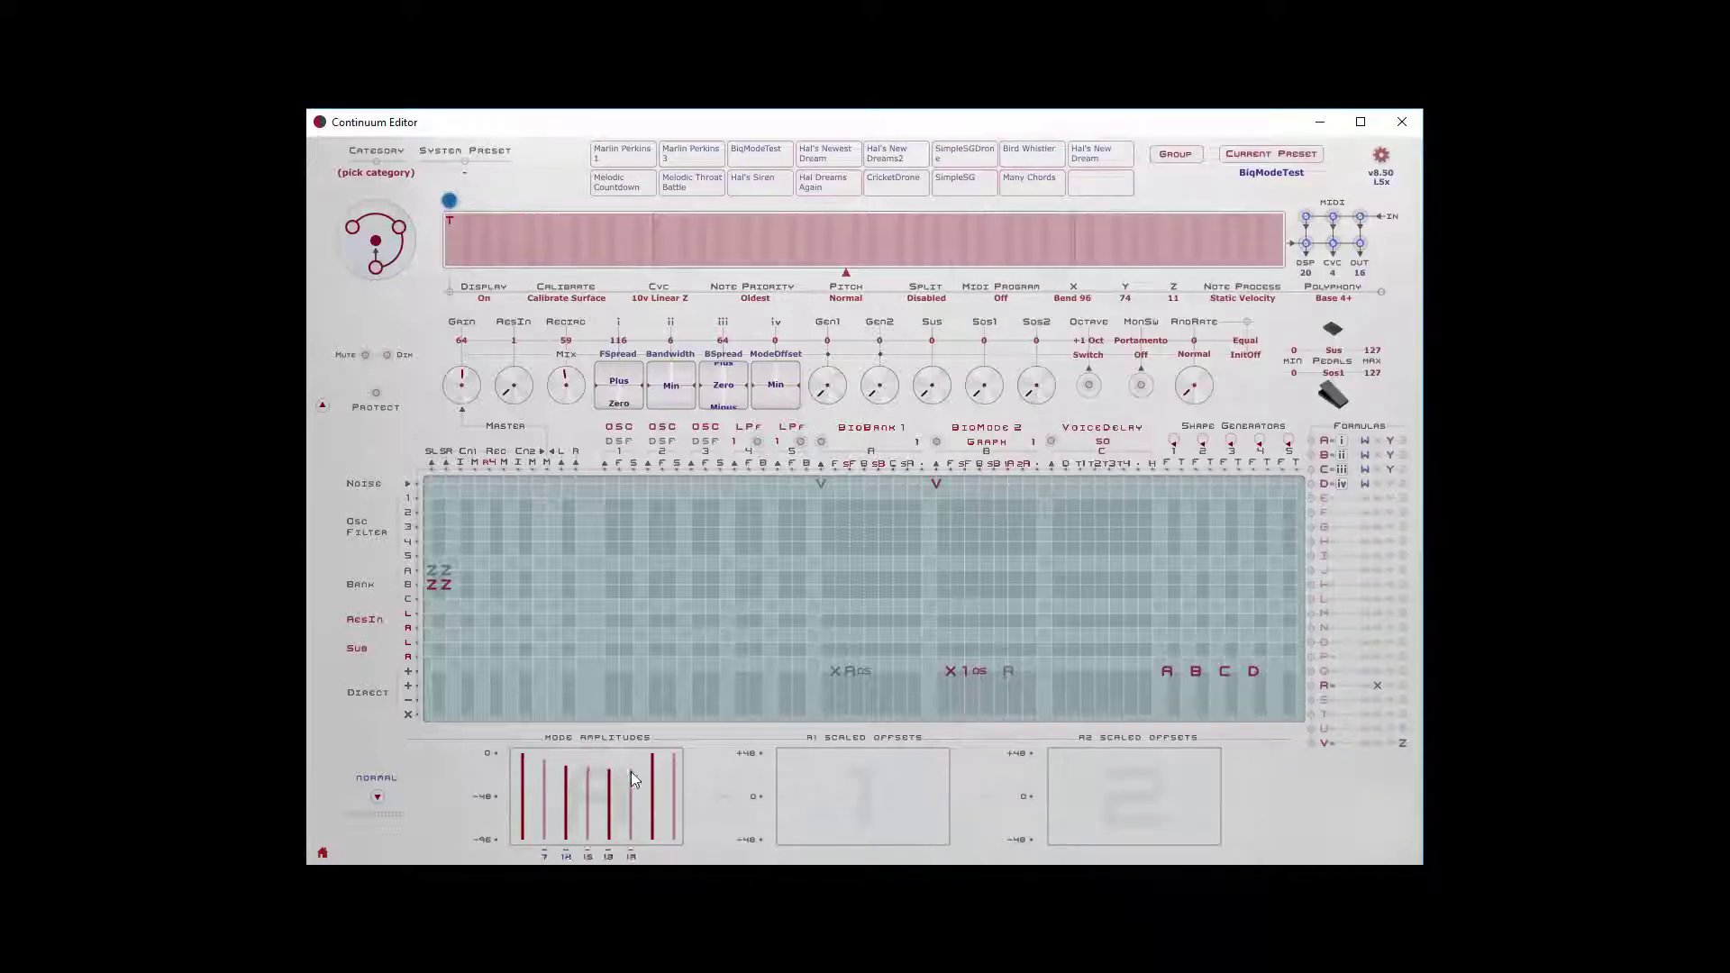
mouse_move(634, 780)
mouse_down()
mouse_move(674, 787)
mouse_move(553, 770)
mouse_move(632, 780)
mouse_move(610, 785)
mouse_up()
key(alt+Tab)
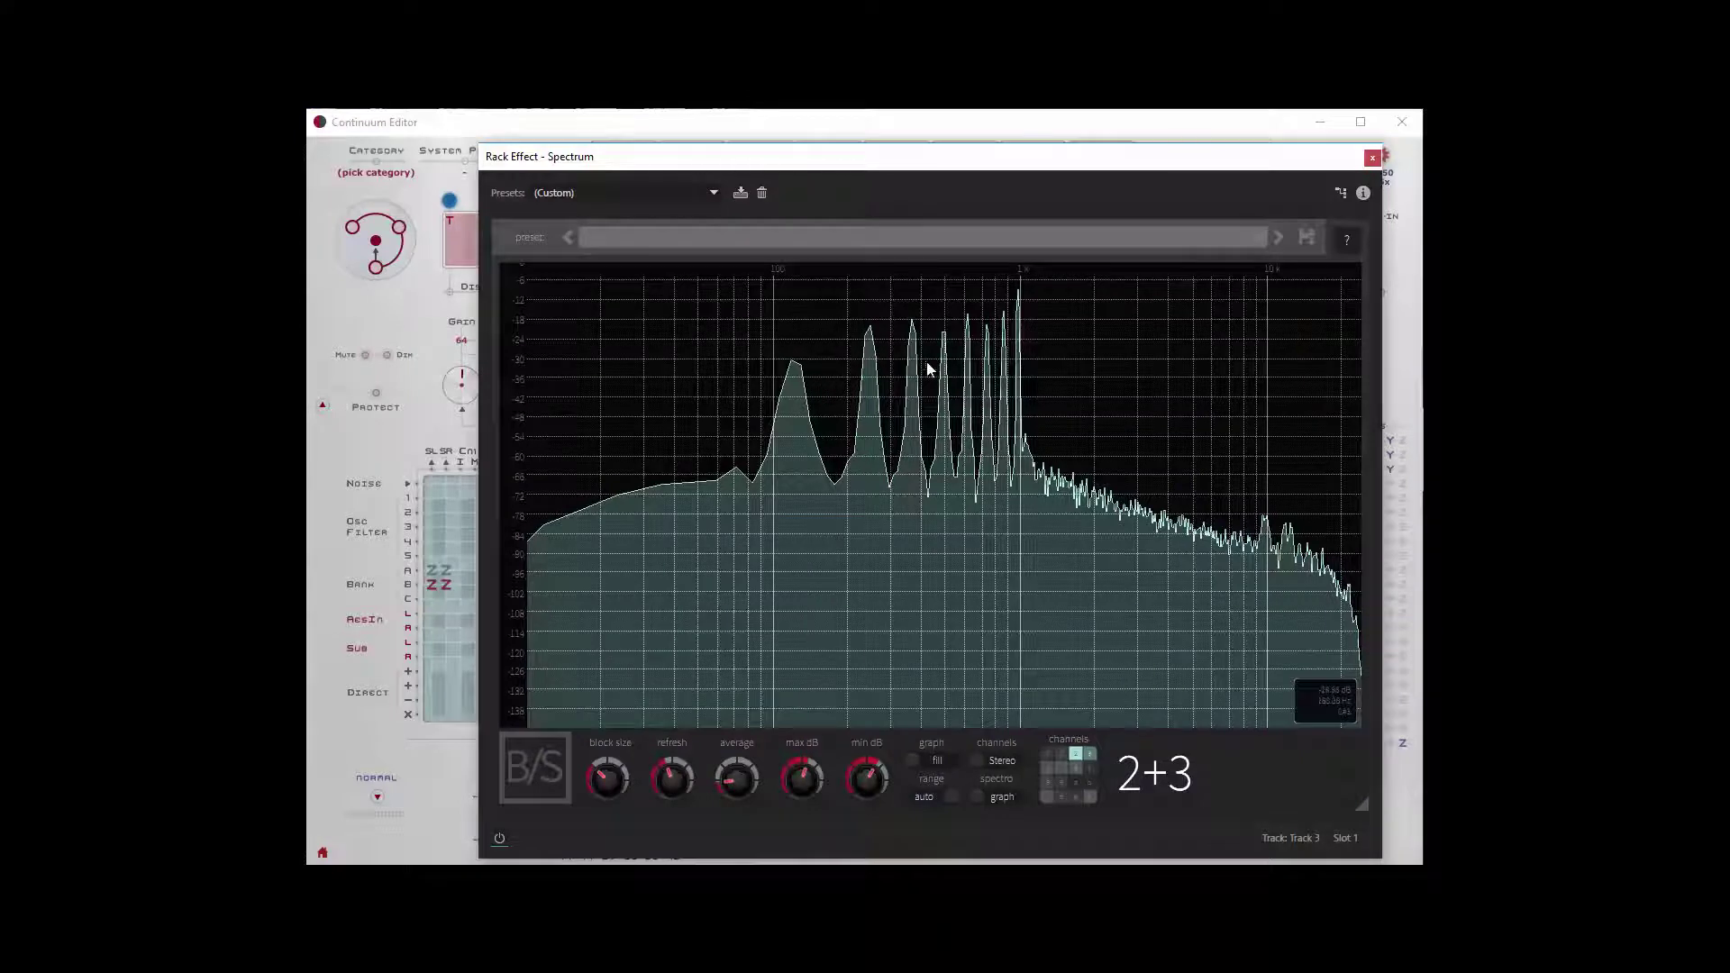
click(499, 838)
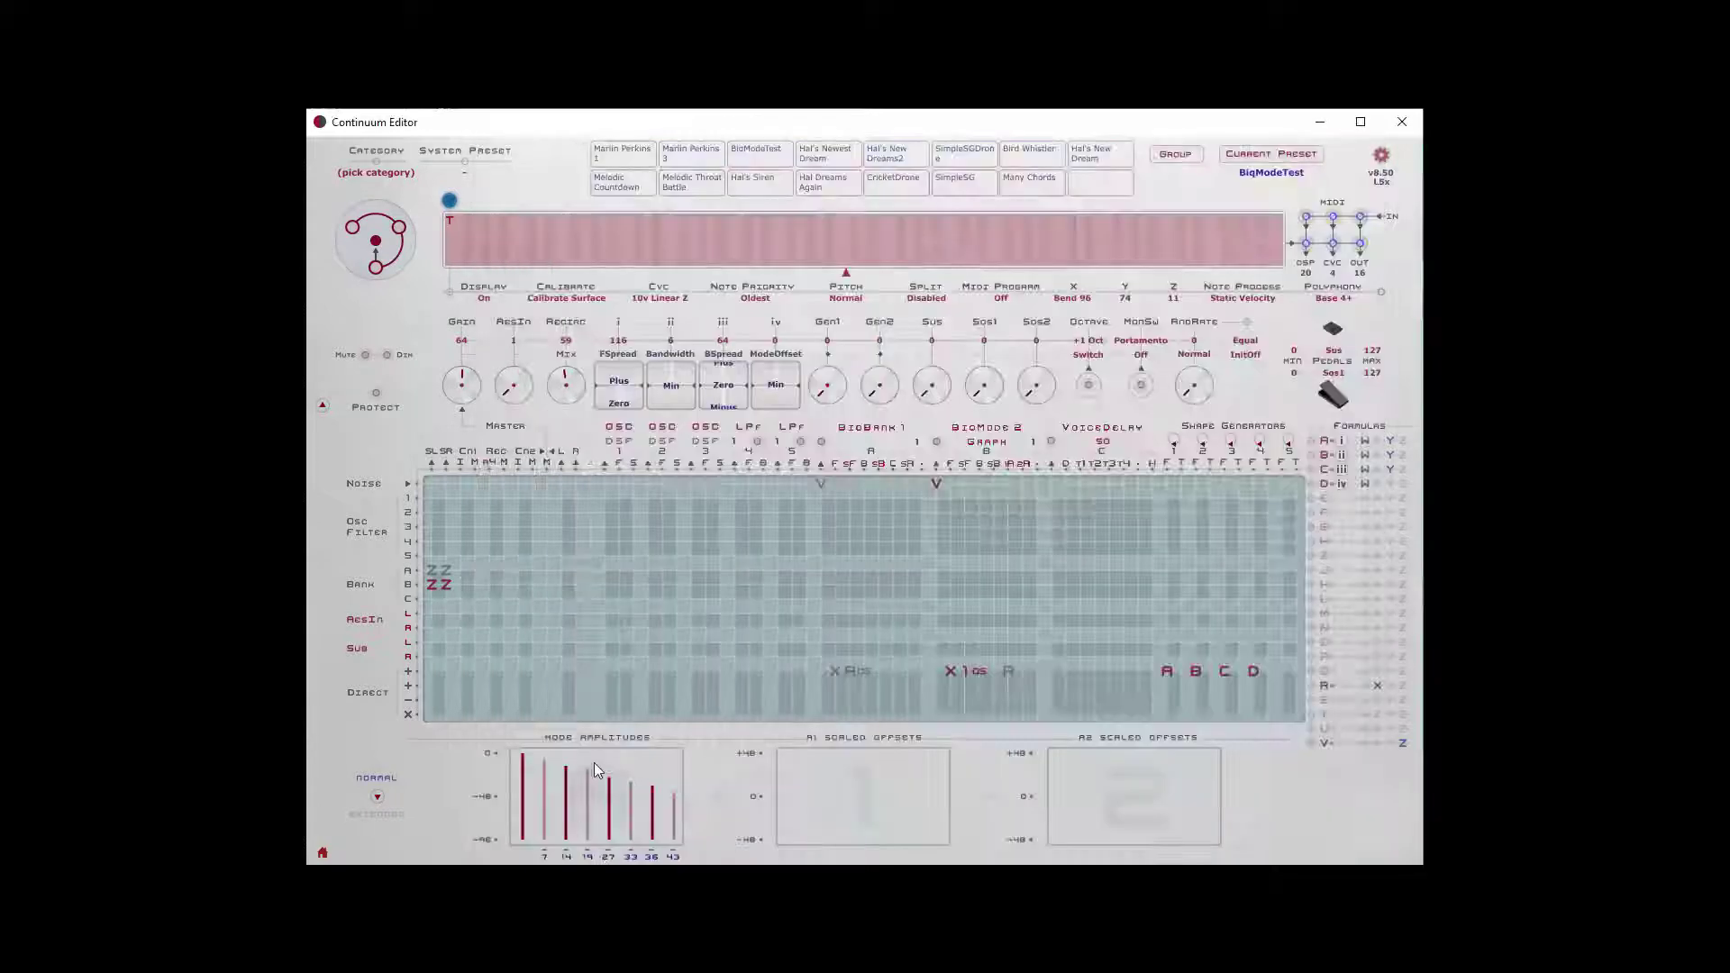
drag(593, 766, 679, 814)
drag(546, 759, 679, 790)
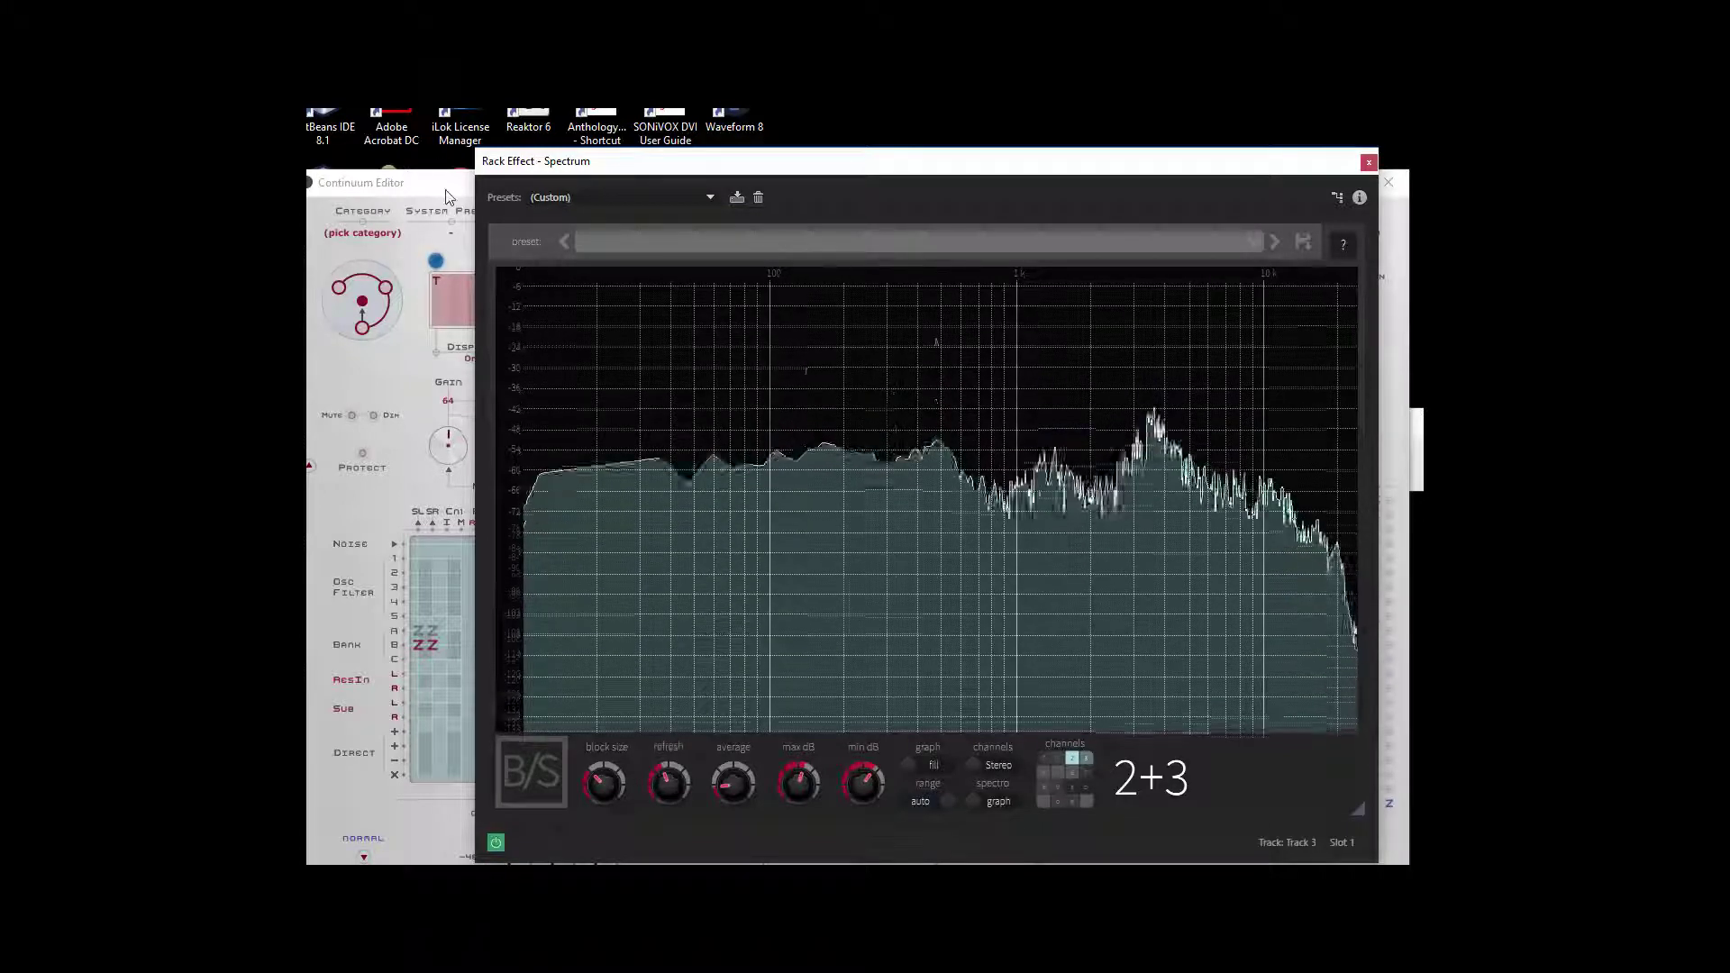
Switch between the spectrum analyzer and editor, finishing with Continuum Editor in front.
click(441, 558)
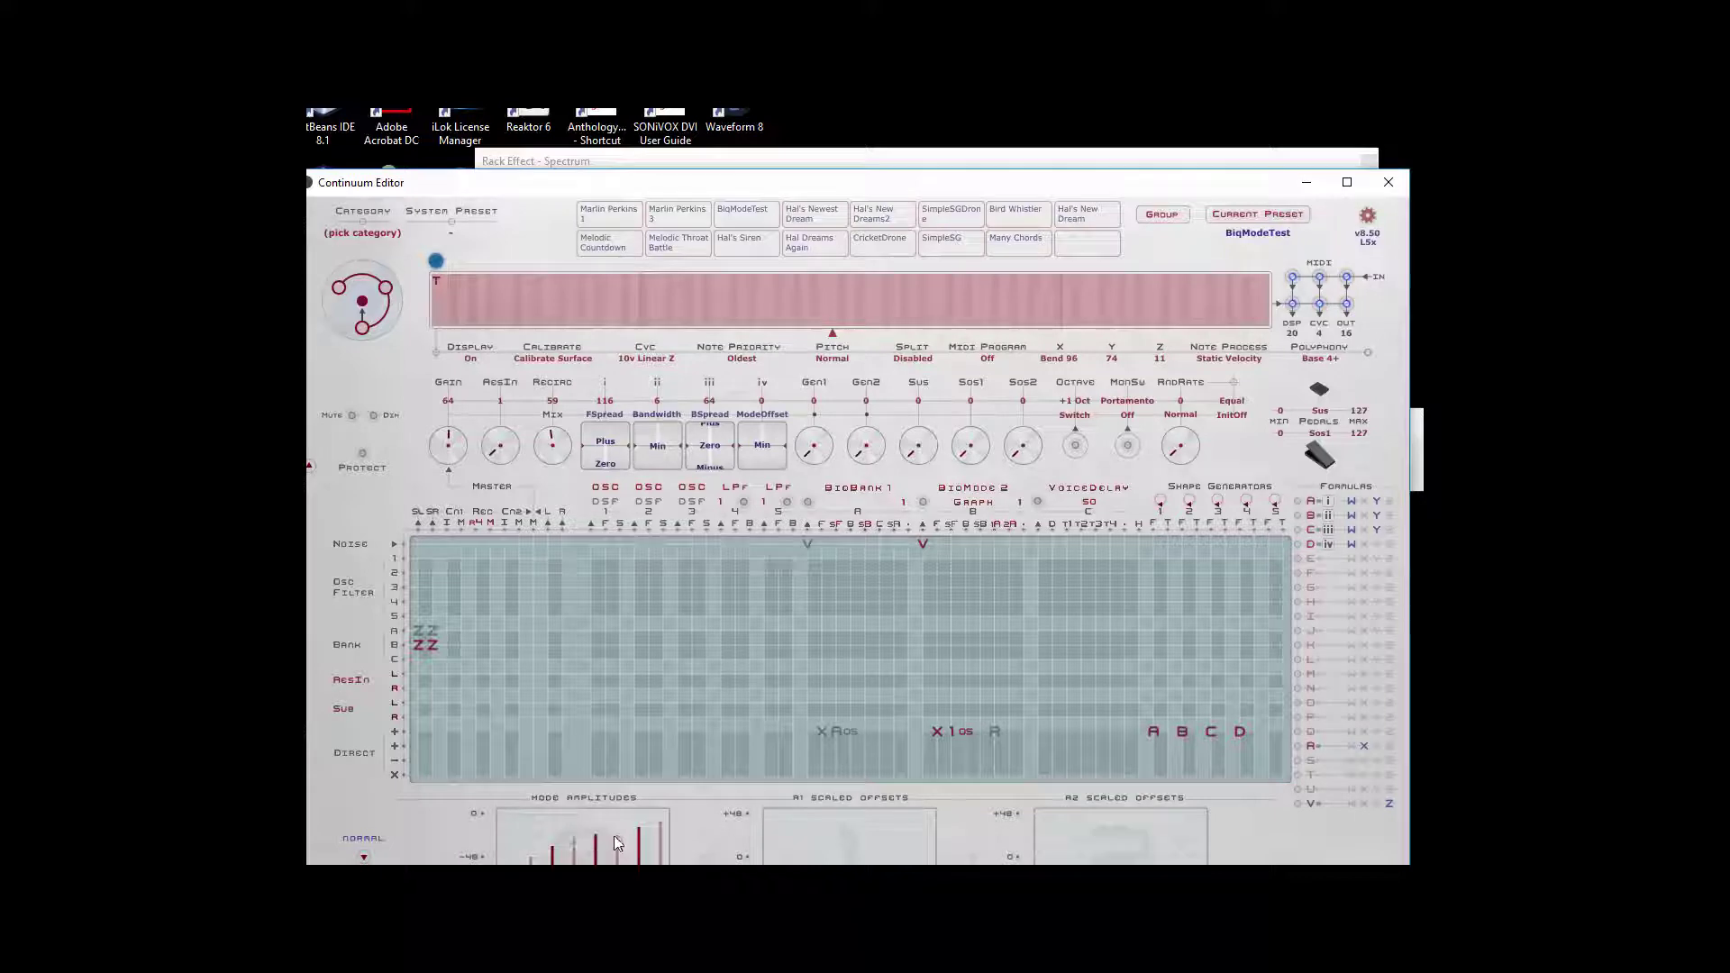
key(alt+Tab)
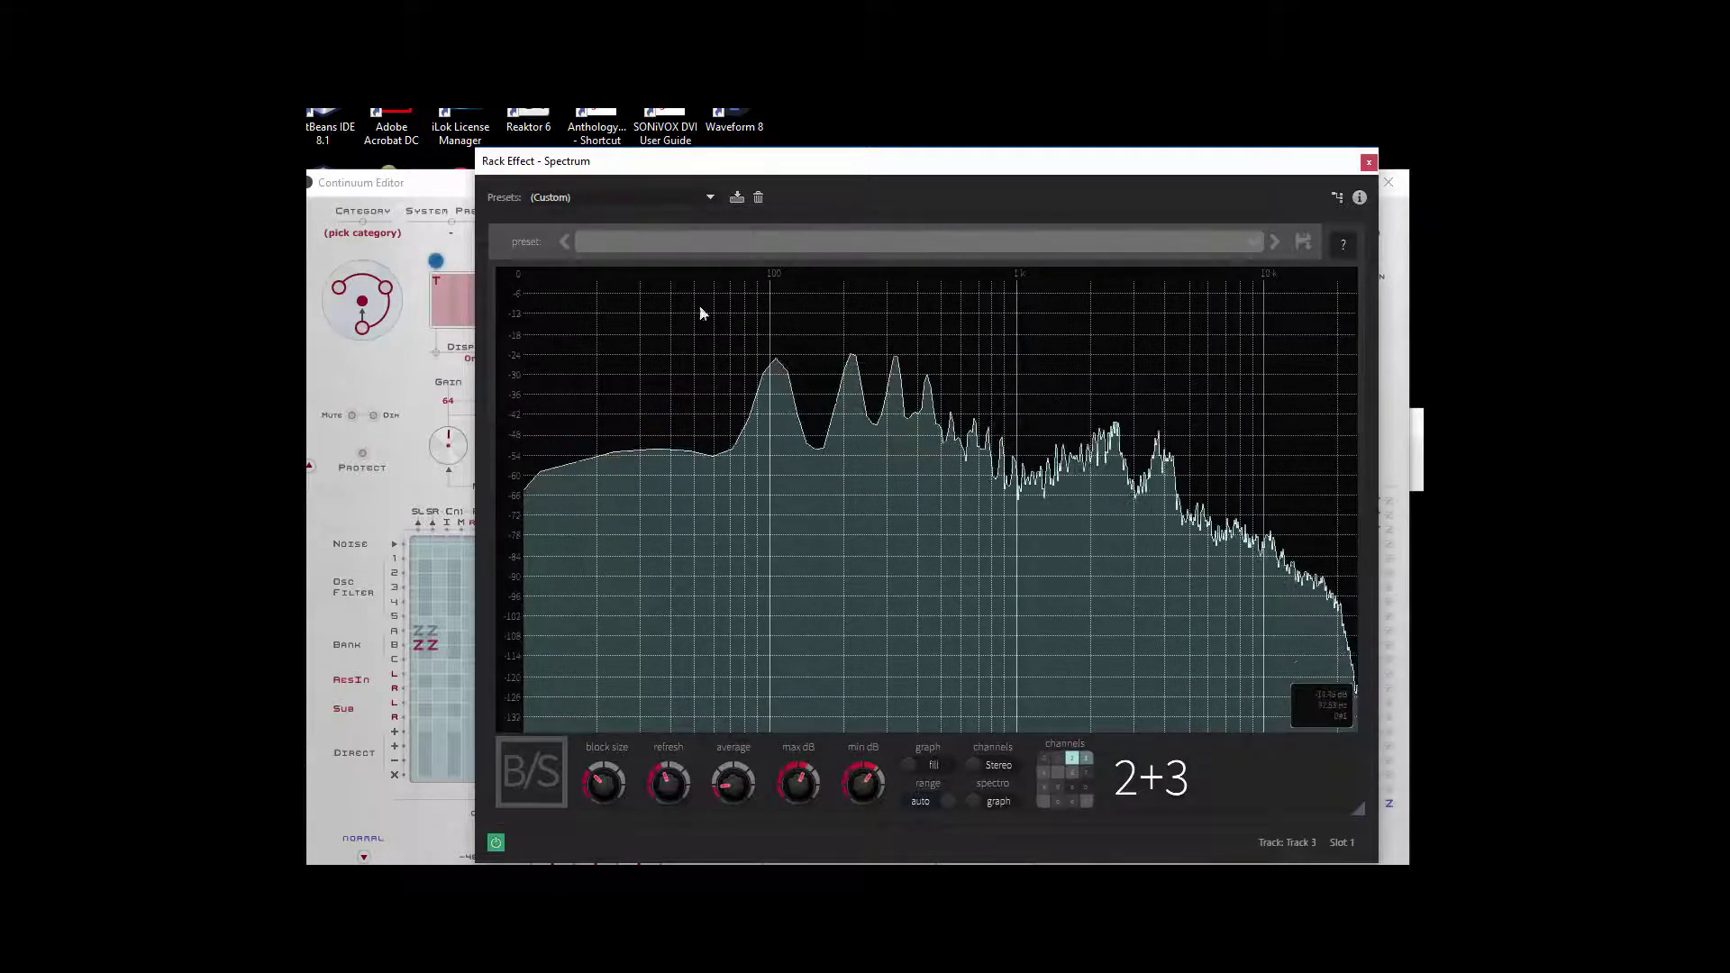
key(alt+Tab)
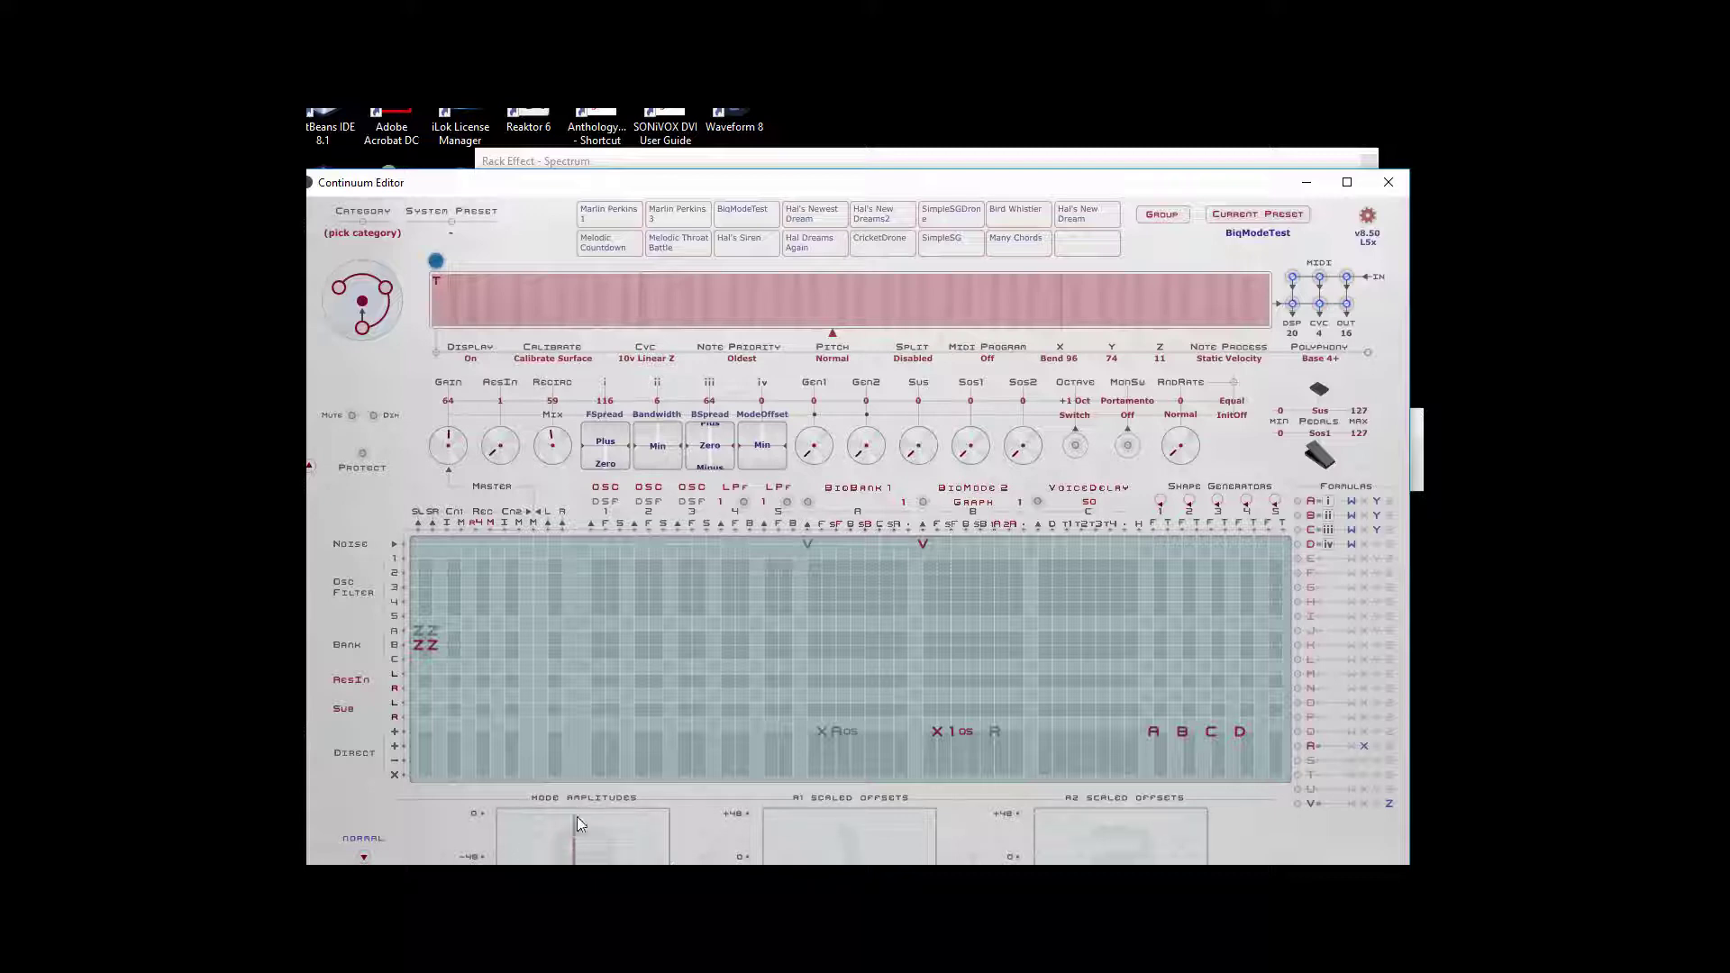
Alternate between the spectrum analyzer and Continuum Editor to compare the sound.
click(1124, 160)
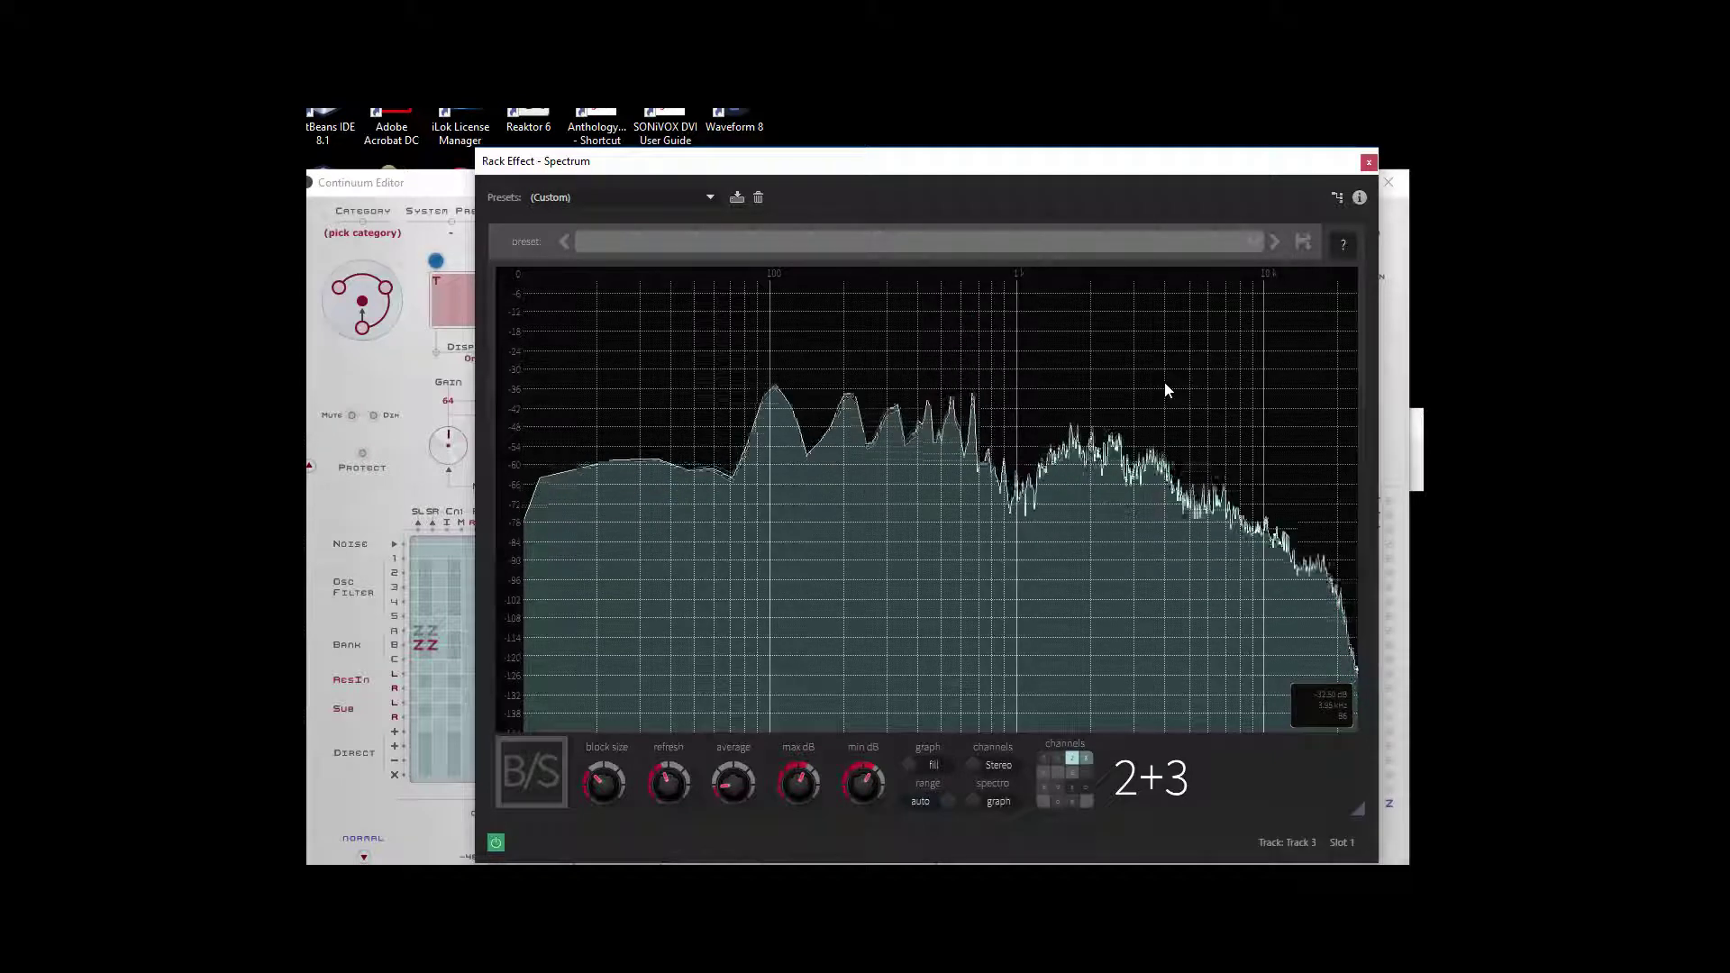
key(alt+Tab)
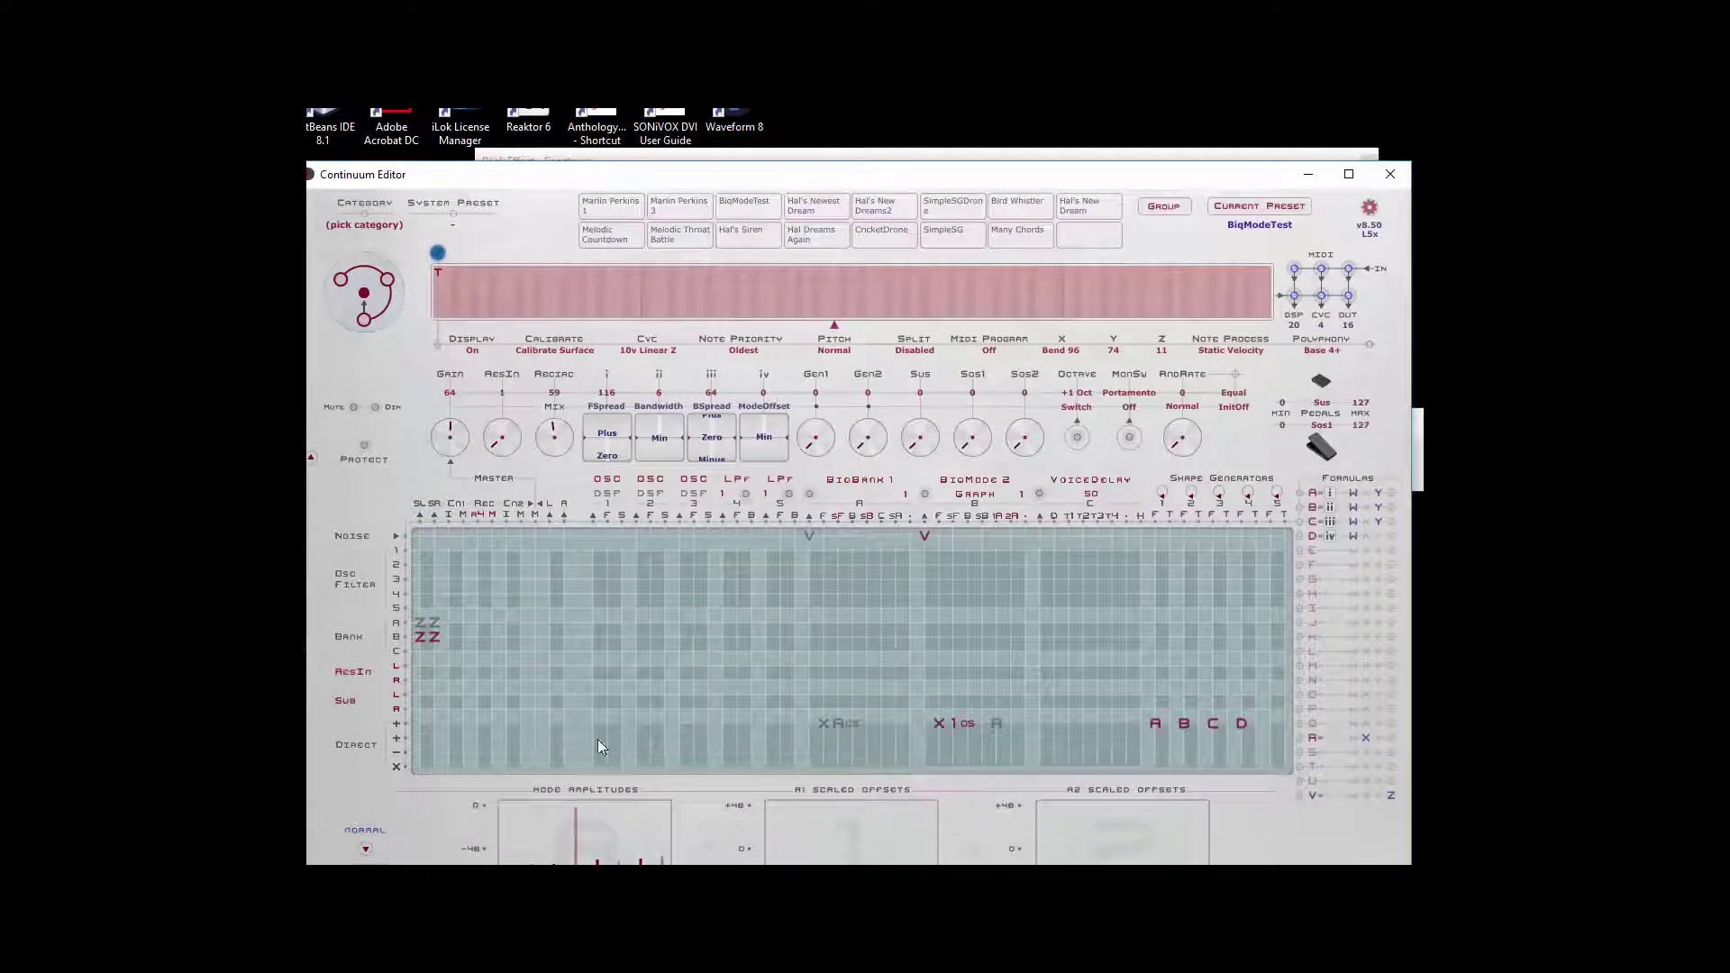
click(980, 153)
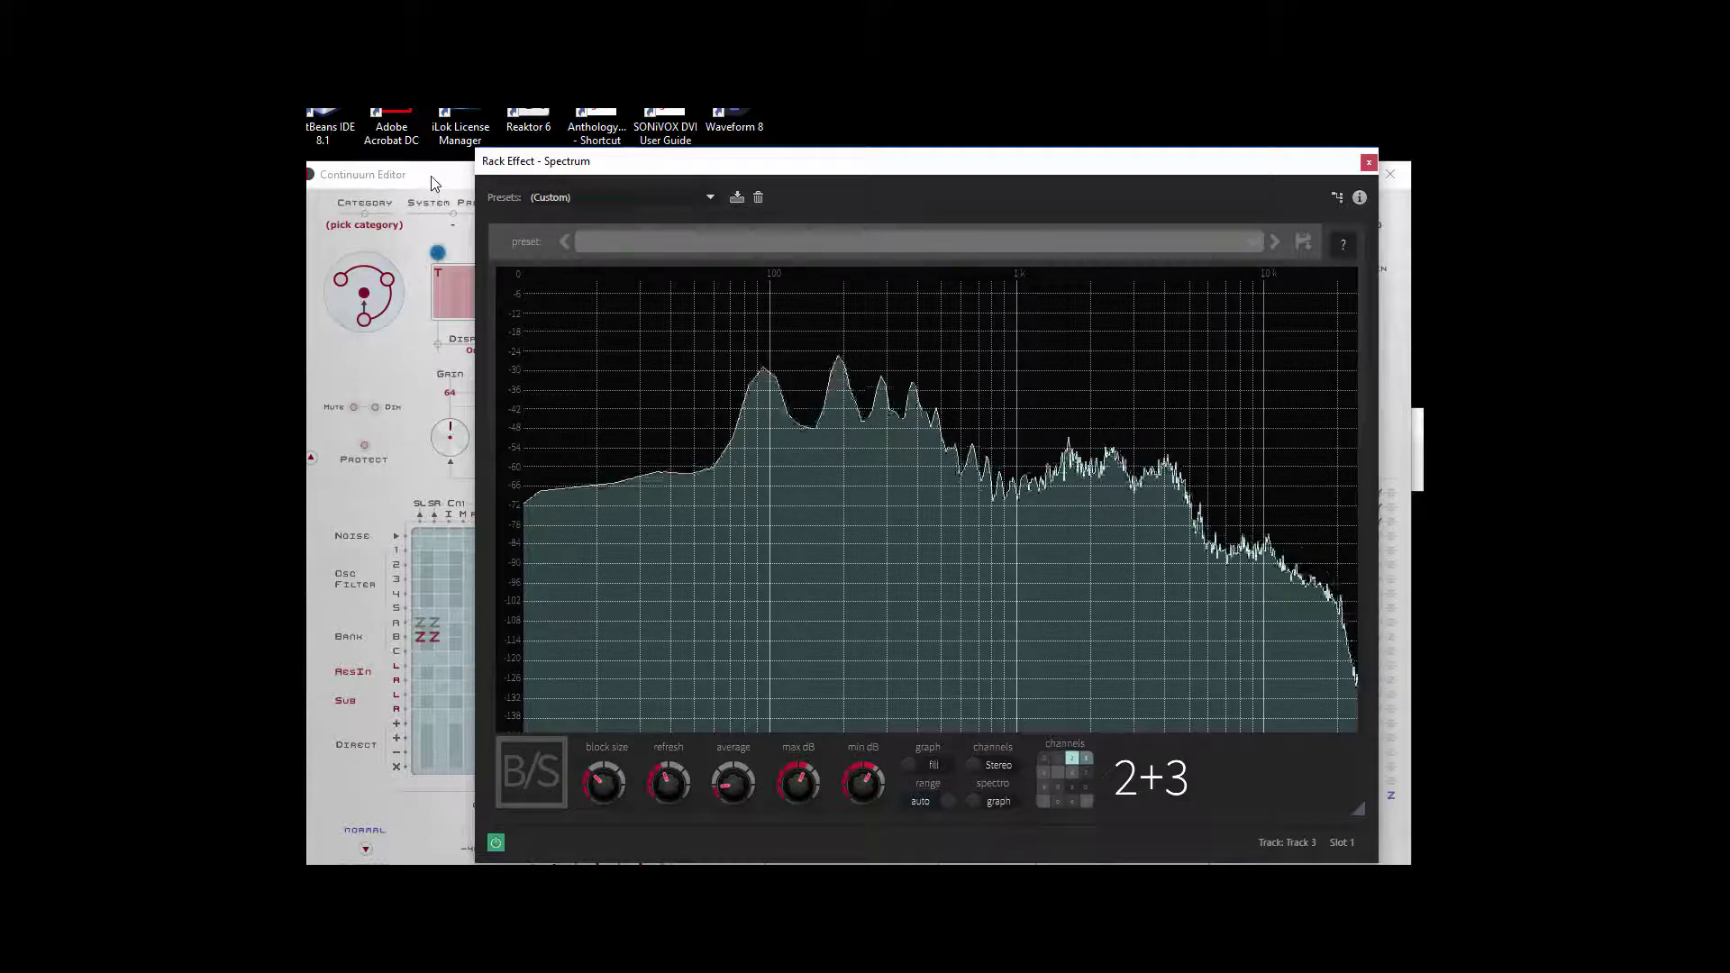
click(432, 186)
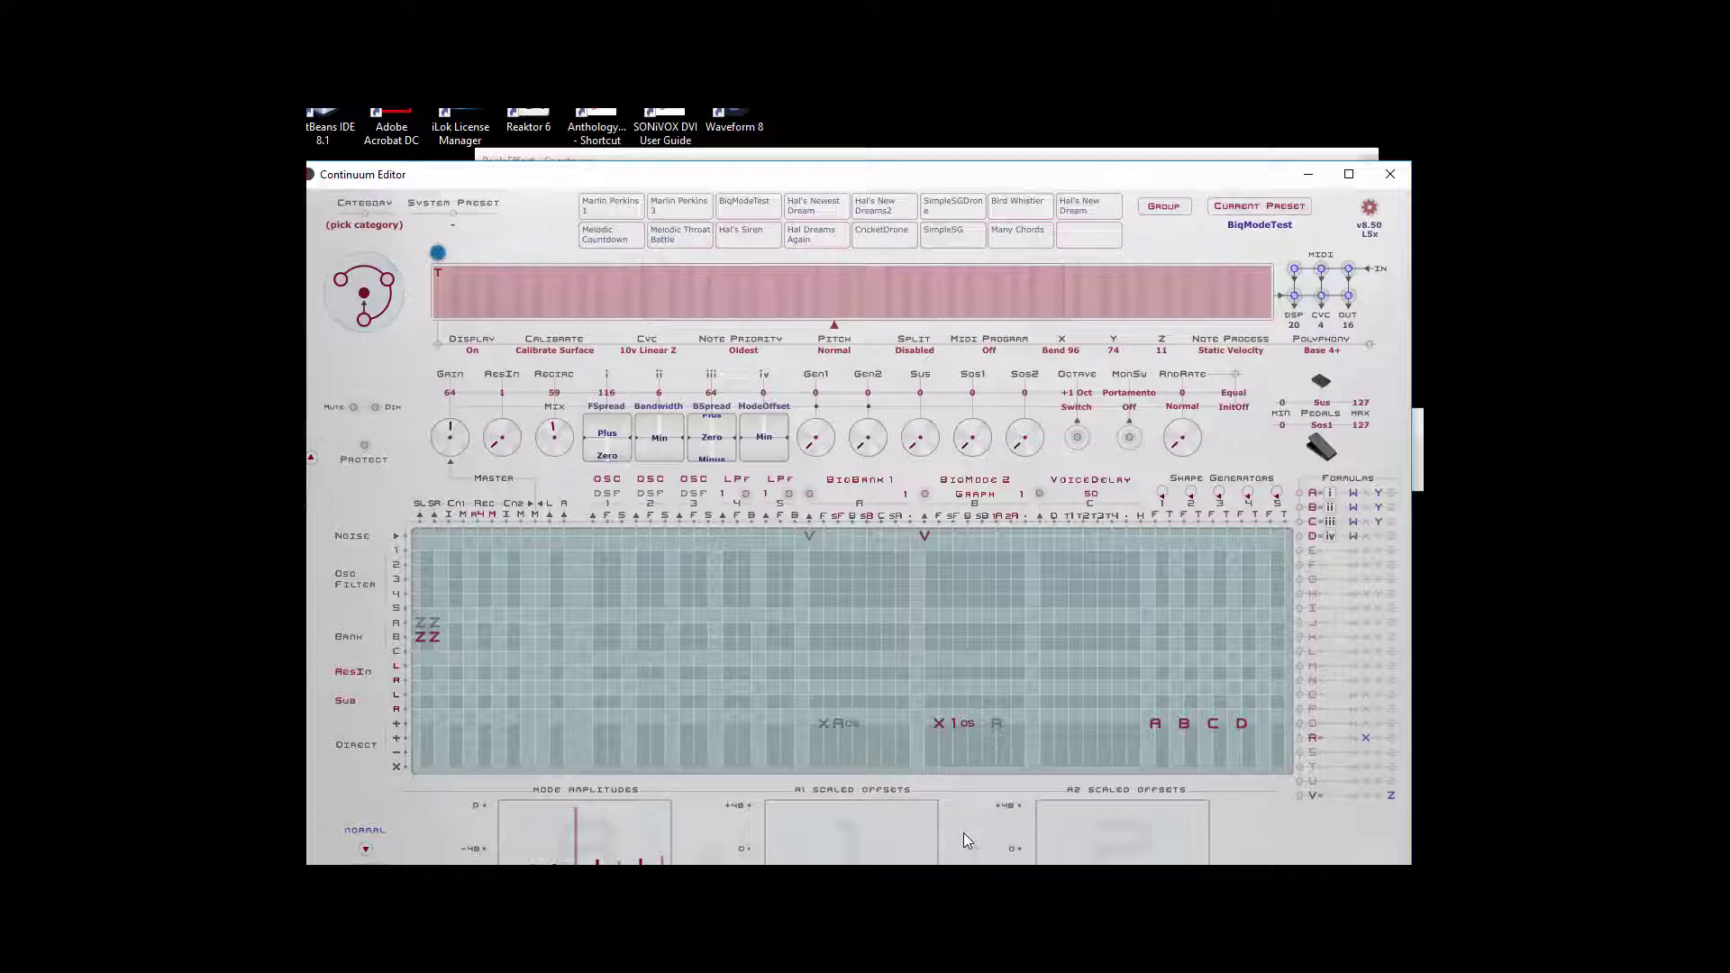
Bring up the spectrum analyzer and pause it to hold the harmonic peaks.
key(alt+Tab)
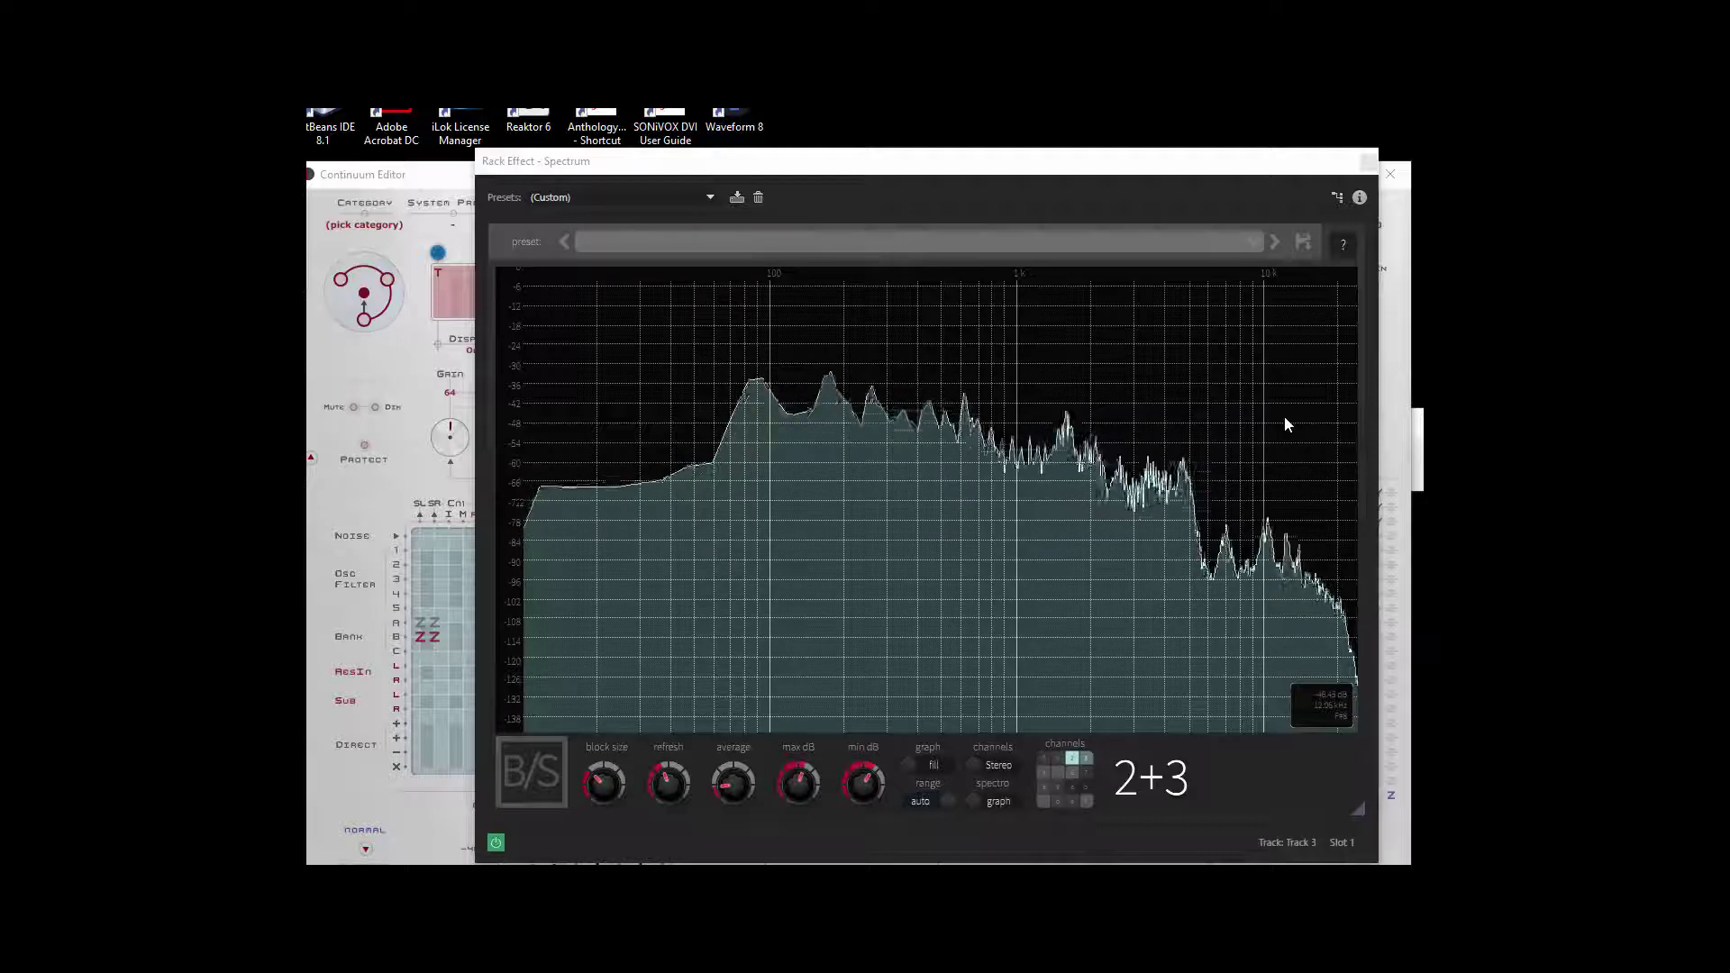
click(497, 842)
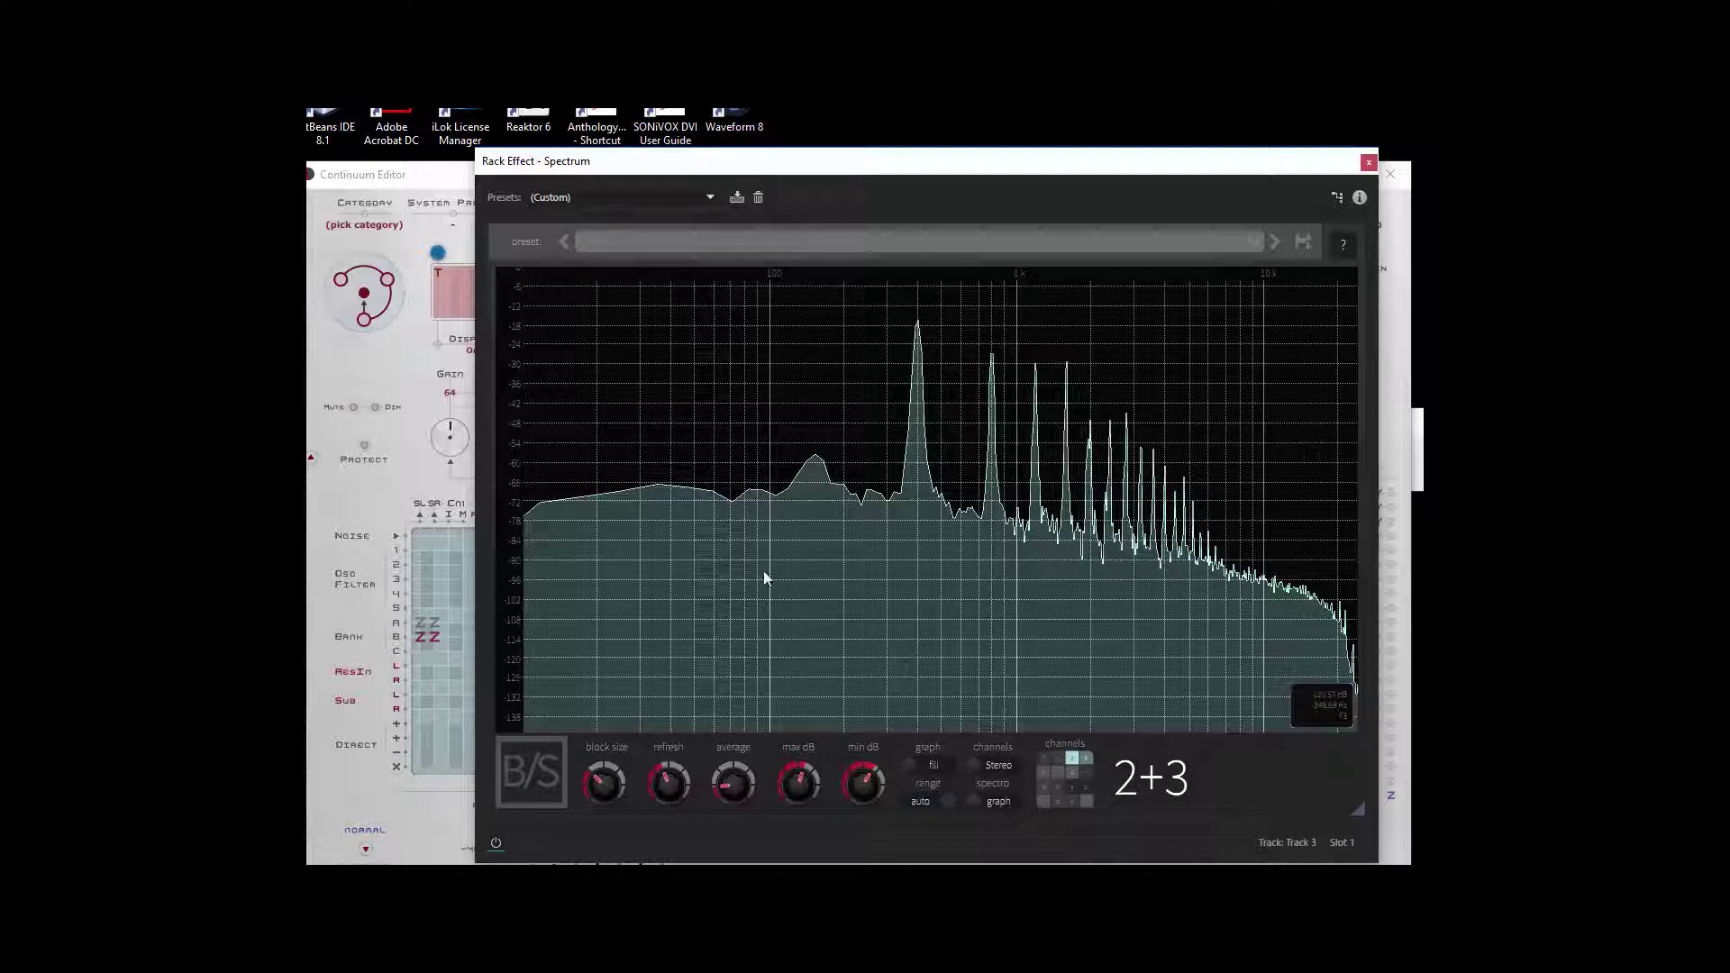
Resume the analyzer to capture the new peak near 1k, then pause it again.
click(496, 843)
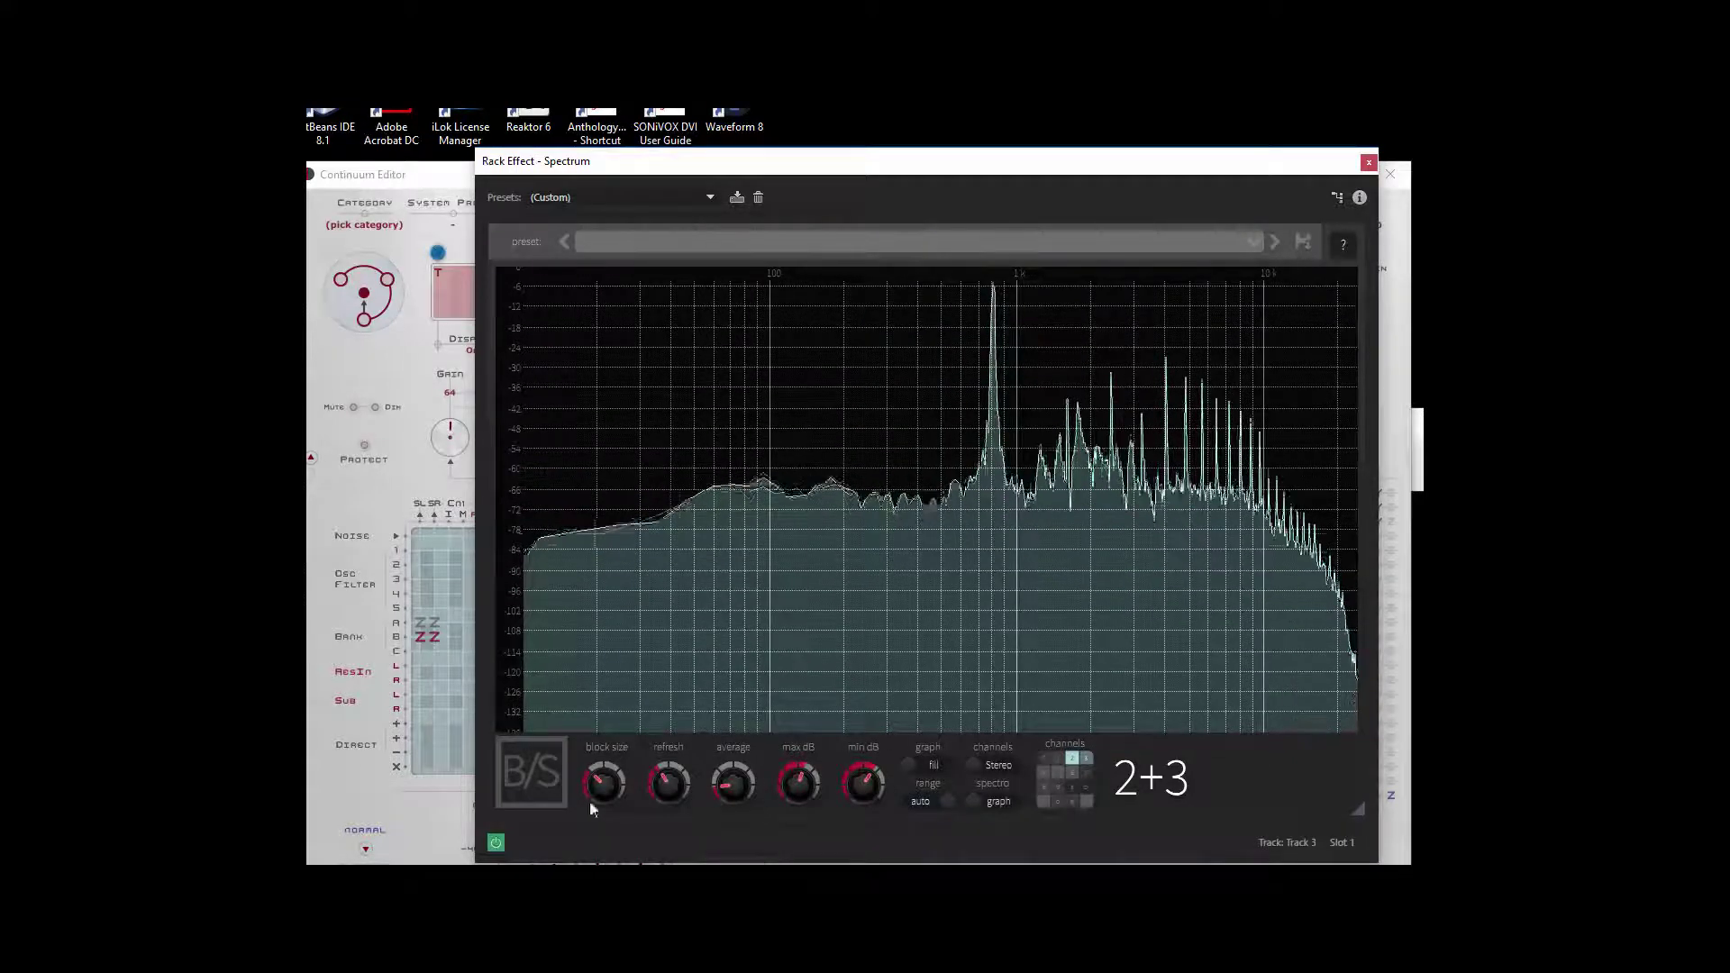
click(496, 843)
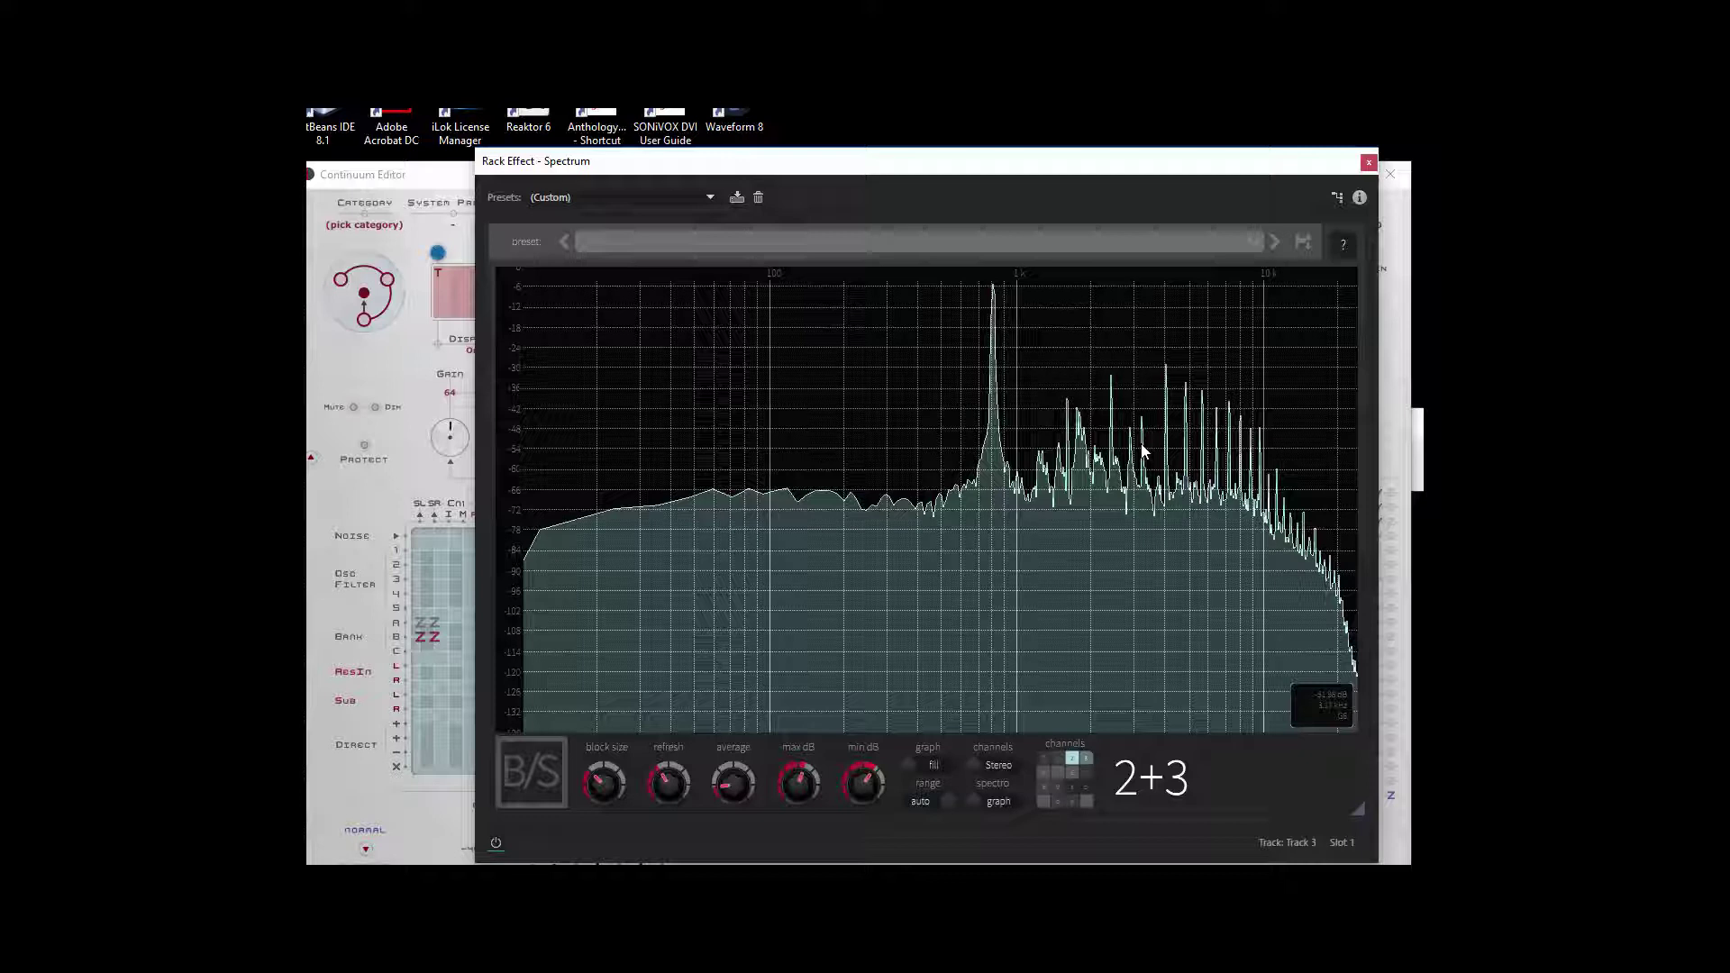
Bring the Continuum Editor window back in front of the analyzer.
click(428, 174)
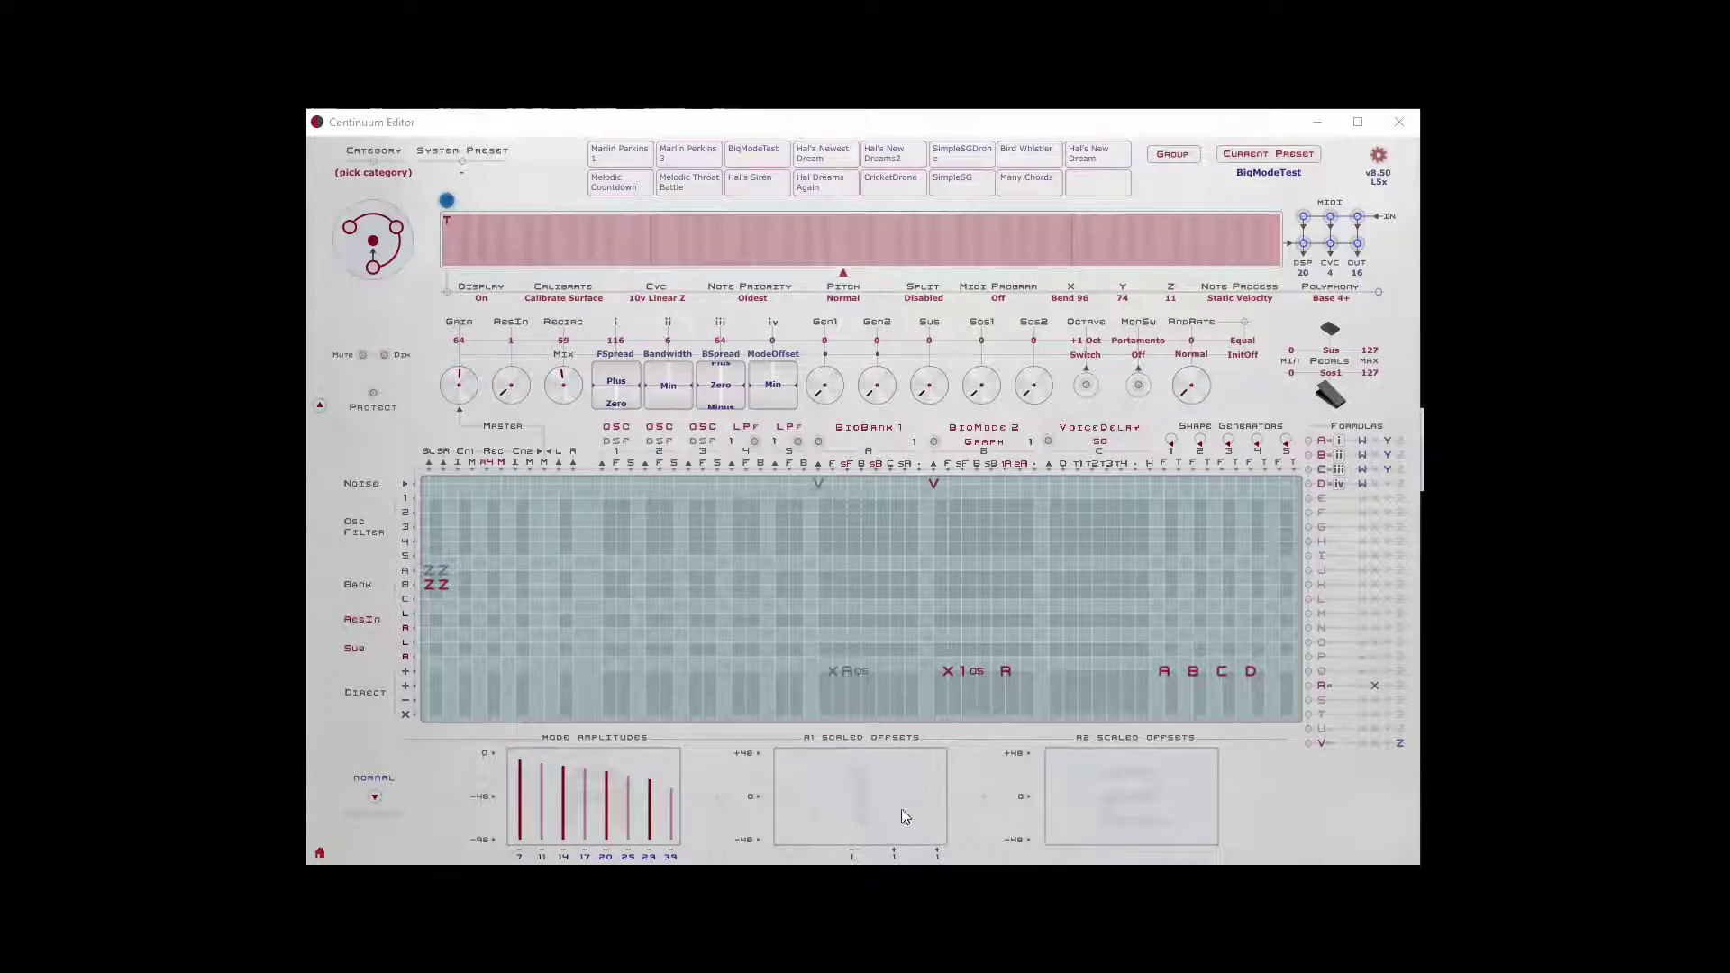
Draw A1 offset bars, reshape them, and remove the bar at mode 42.
click(805, 805)
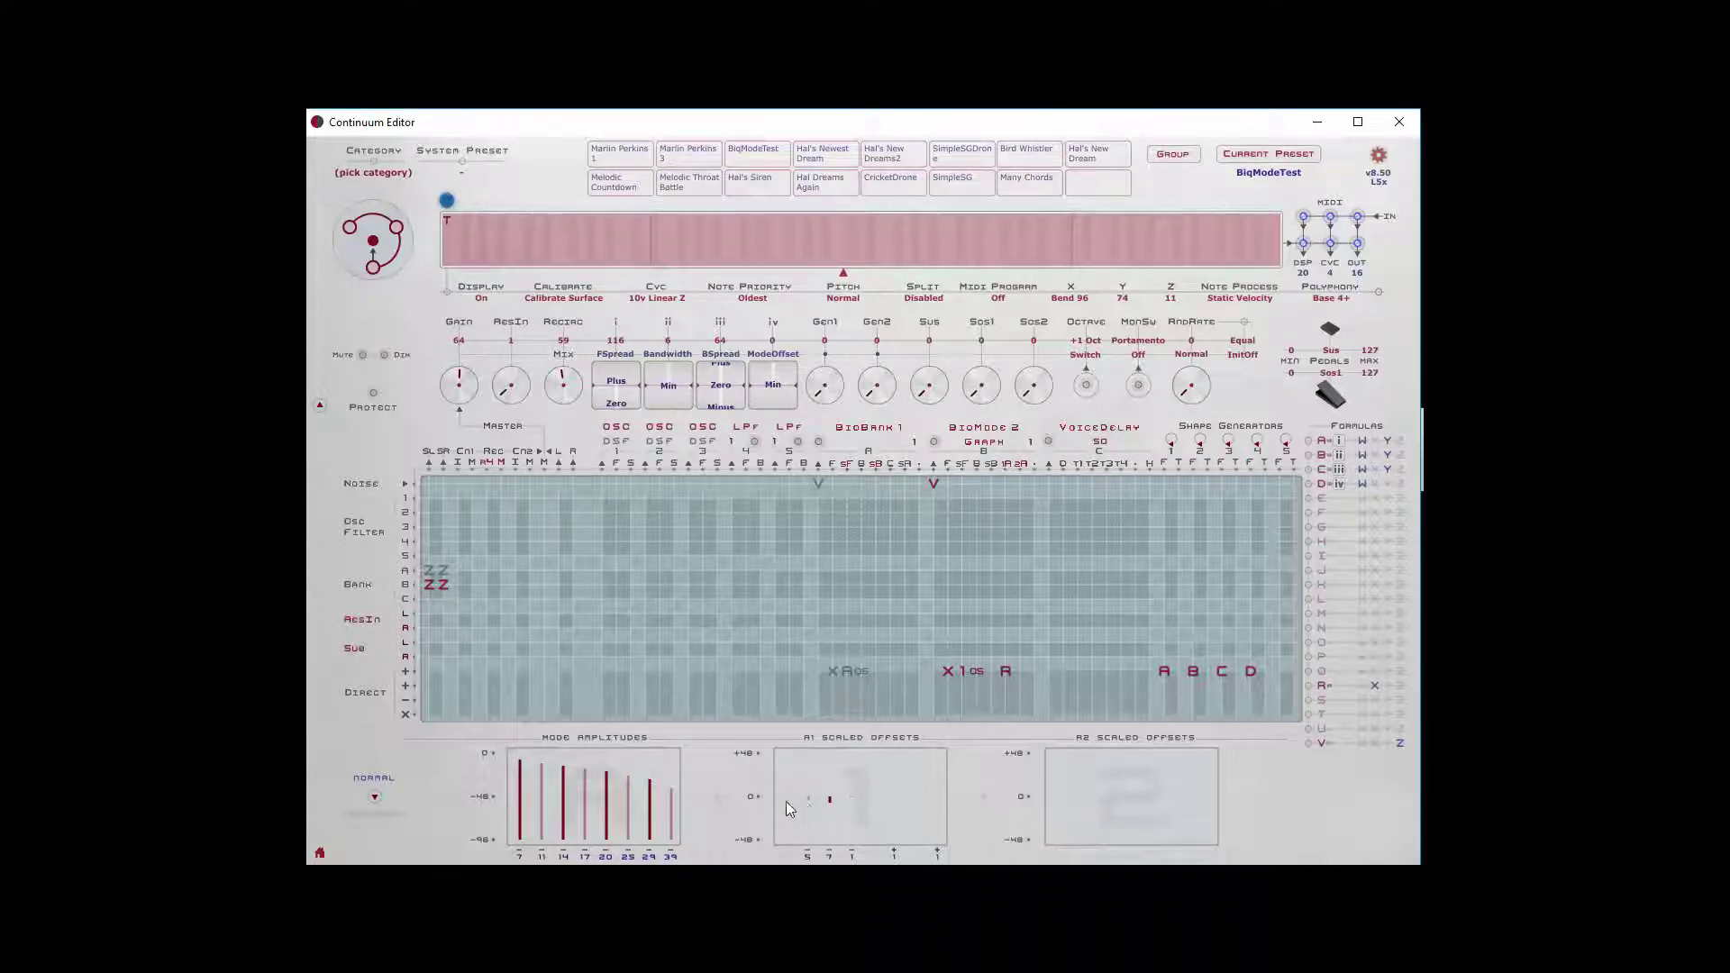
drag(782, 797, 946, 847)
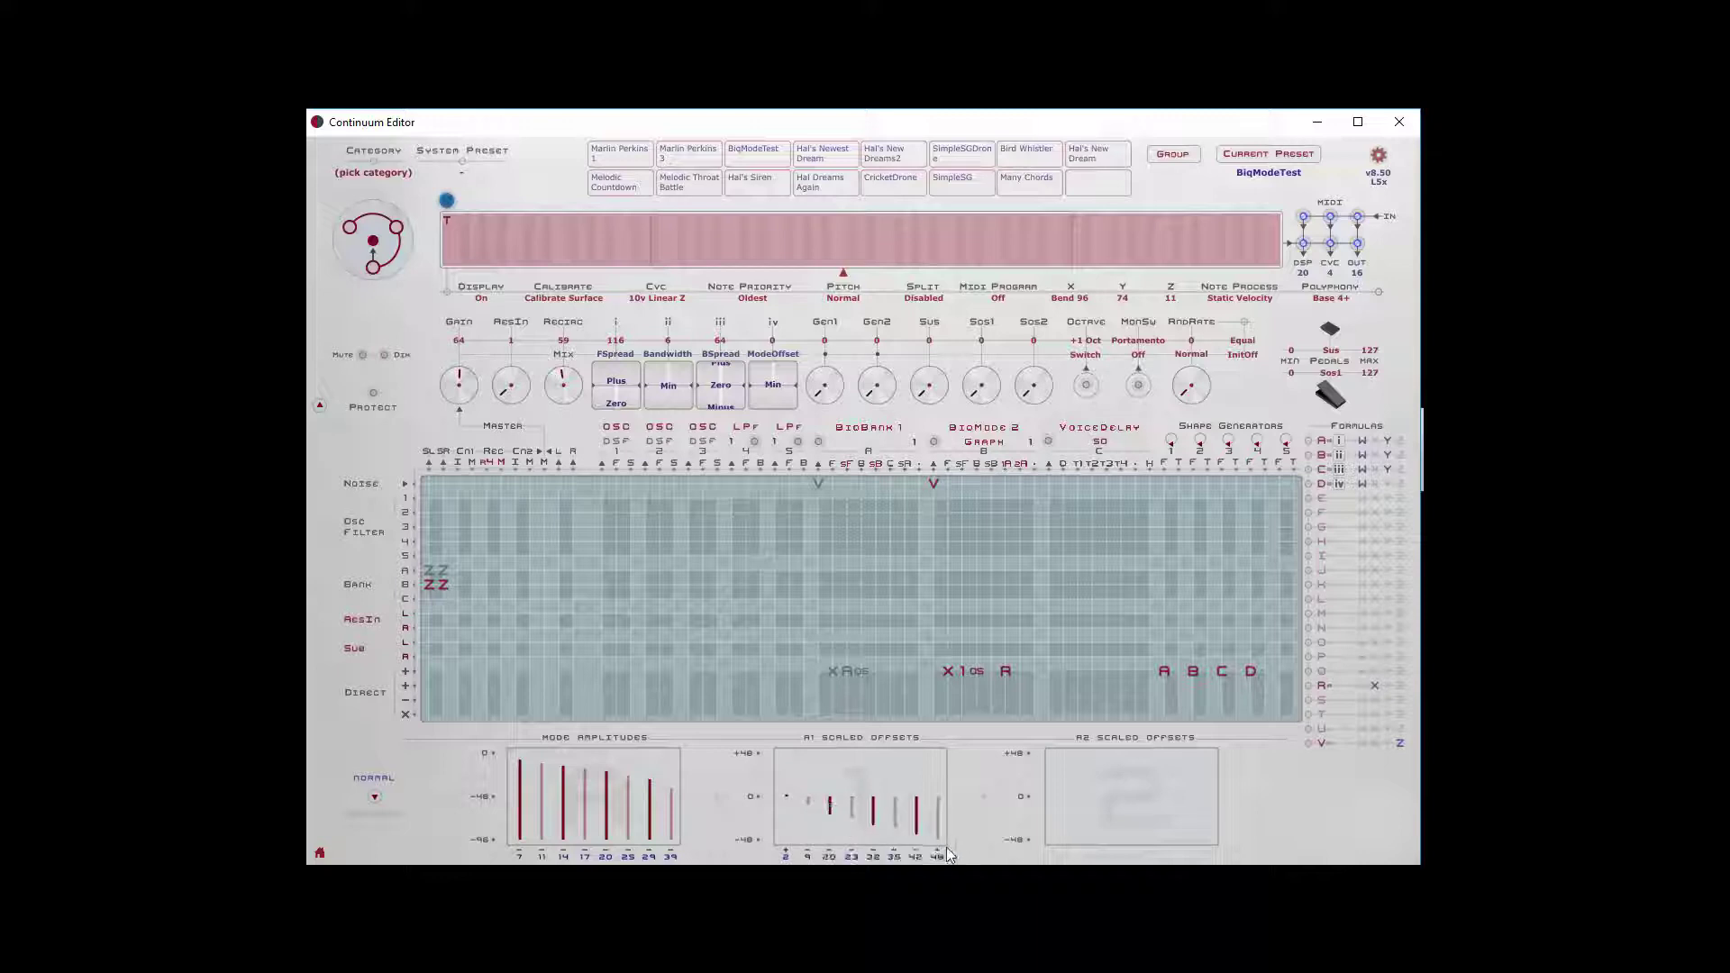
click(791, 804)
drag(831, 804, 832, 802)
drag(916, 804, 920, 804)
Tweak the last A1 offset bar, toggle extended layout, keep 8 modes, and open formula R.
click(931, 833)
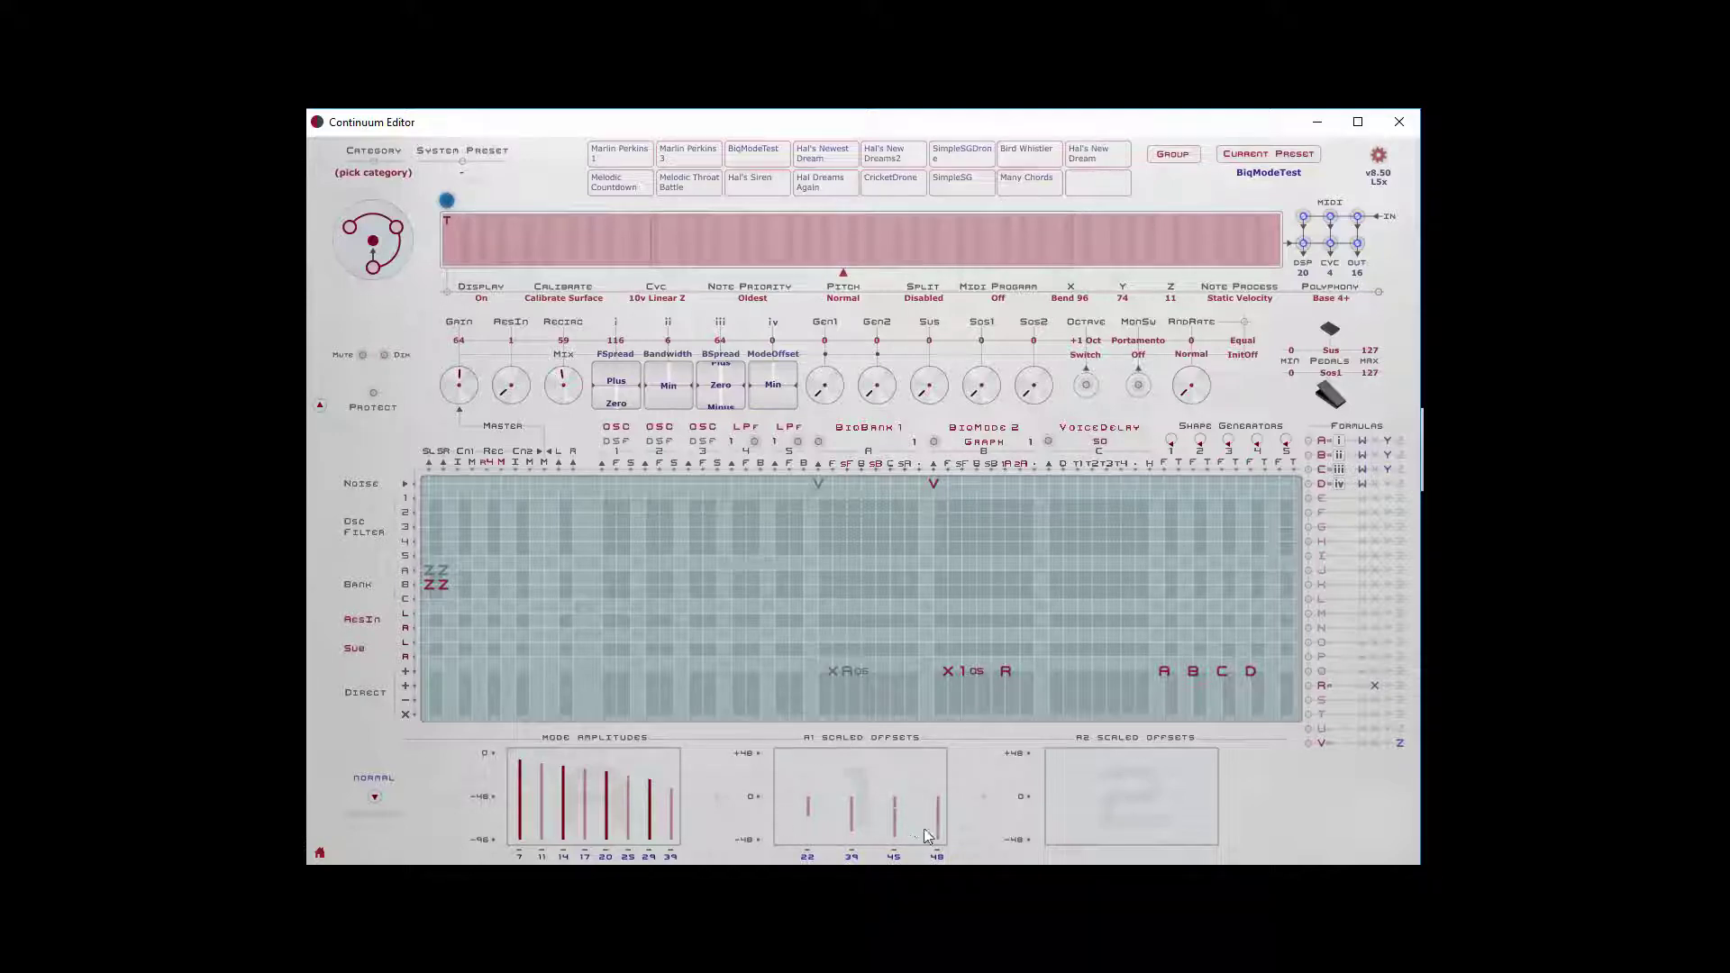
click(374, 797)
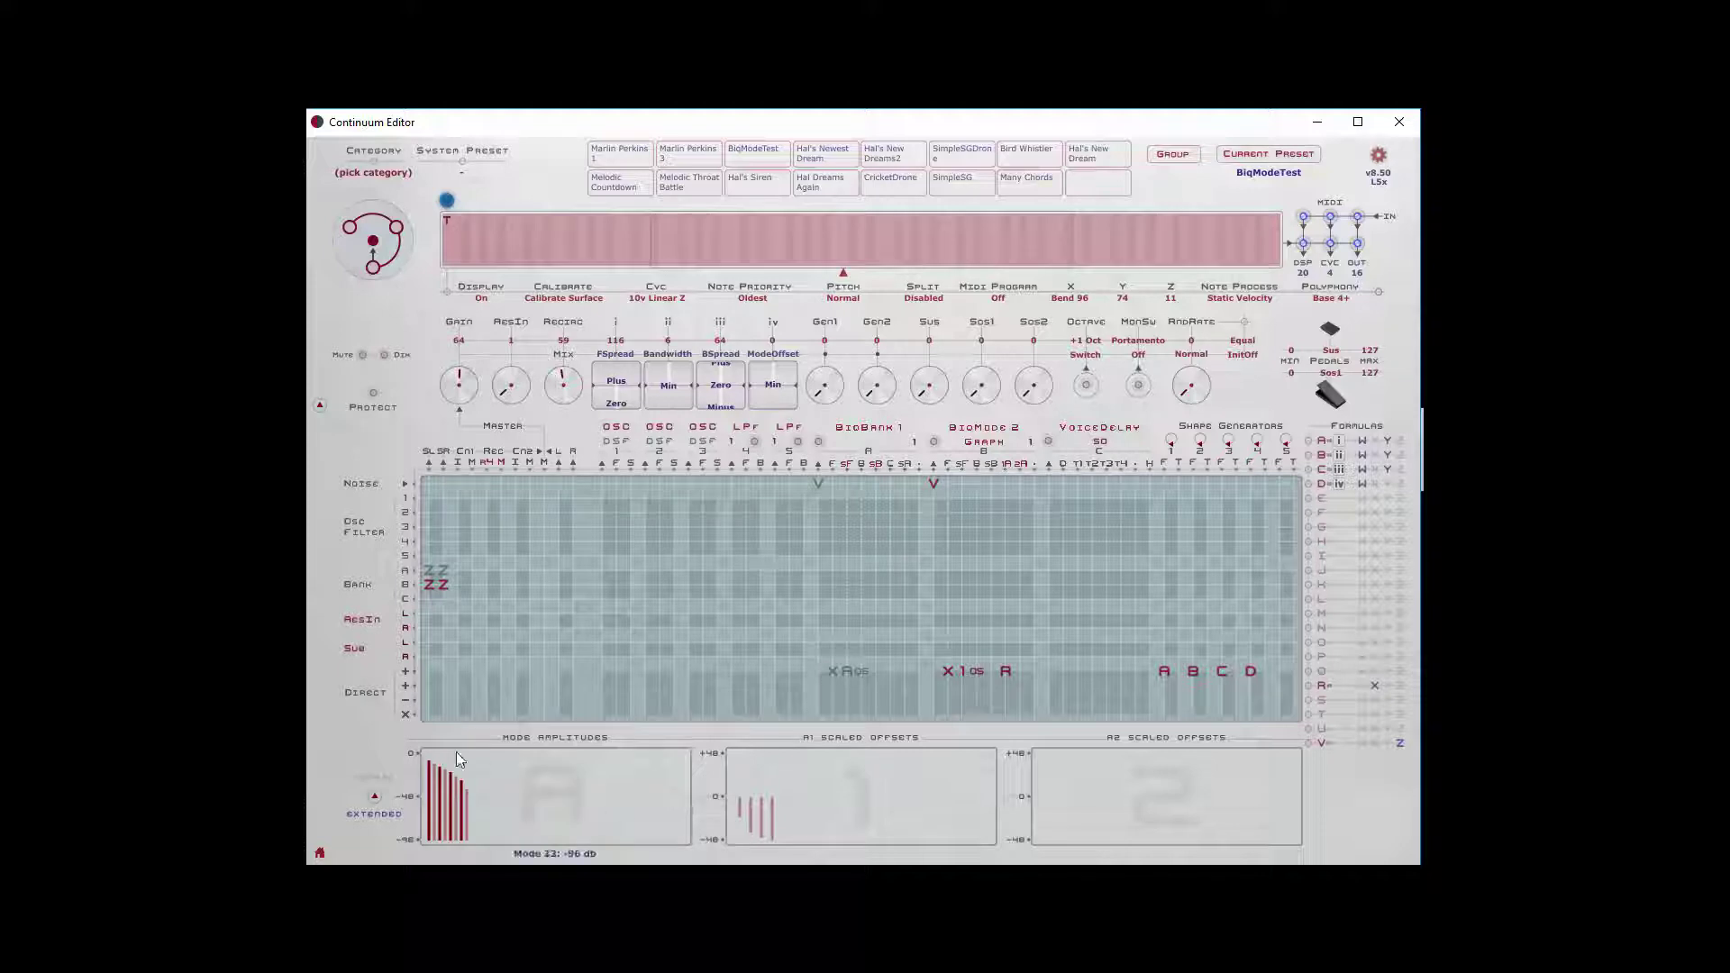
click(937, 442)
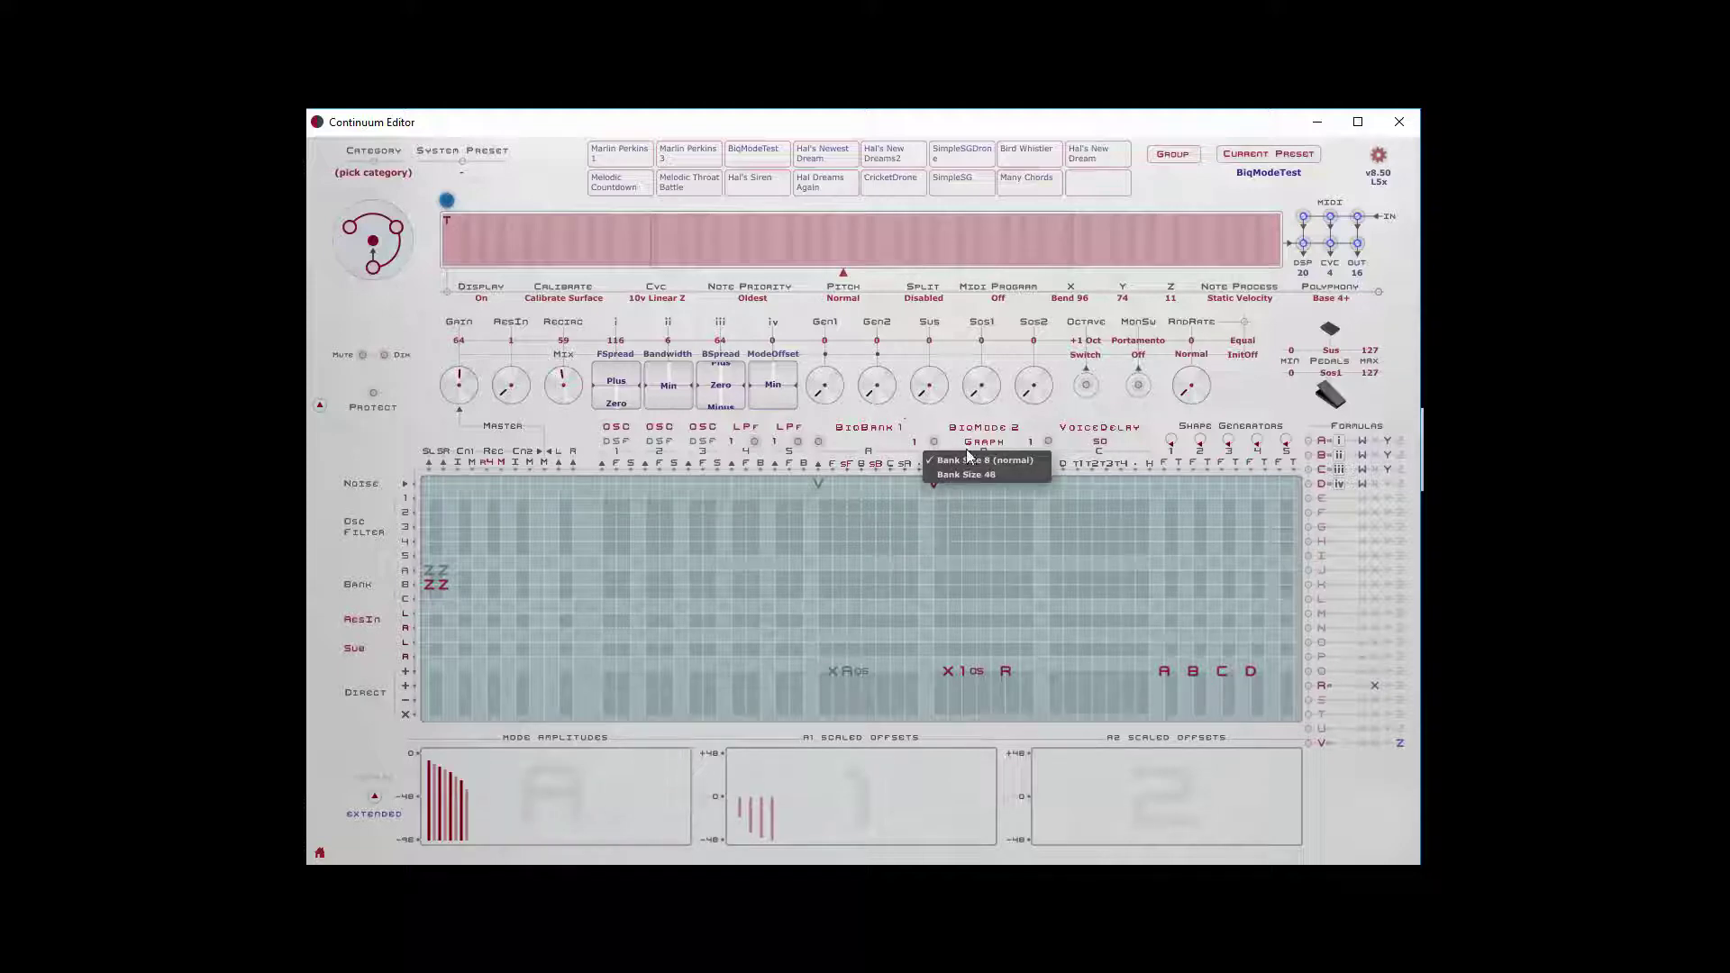
click(966, 459)
click(1007, 672)
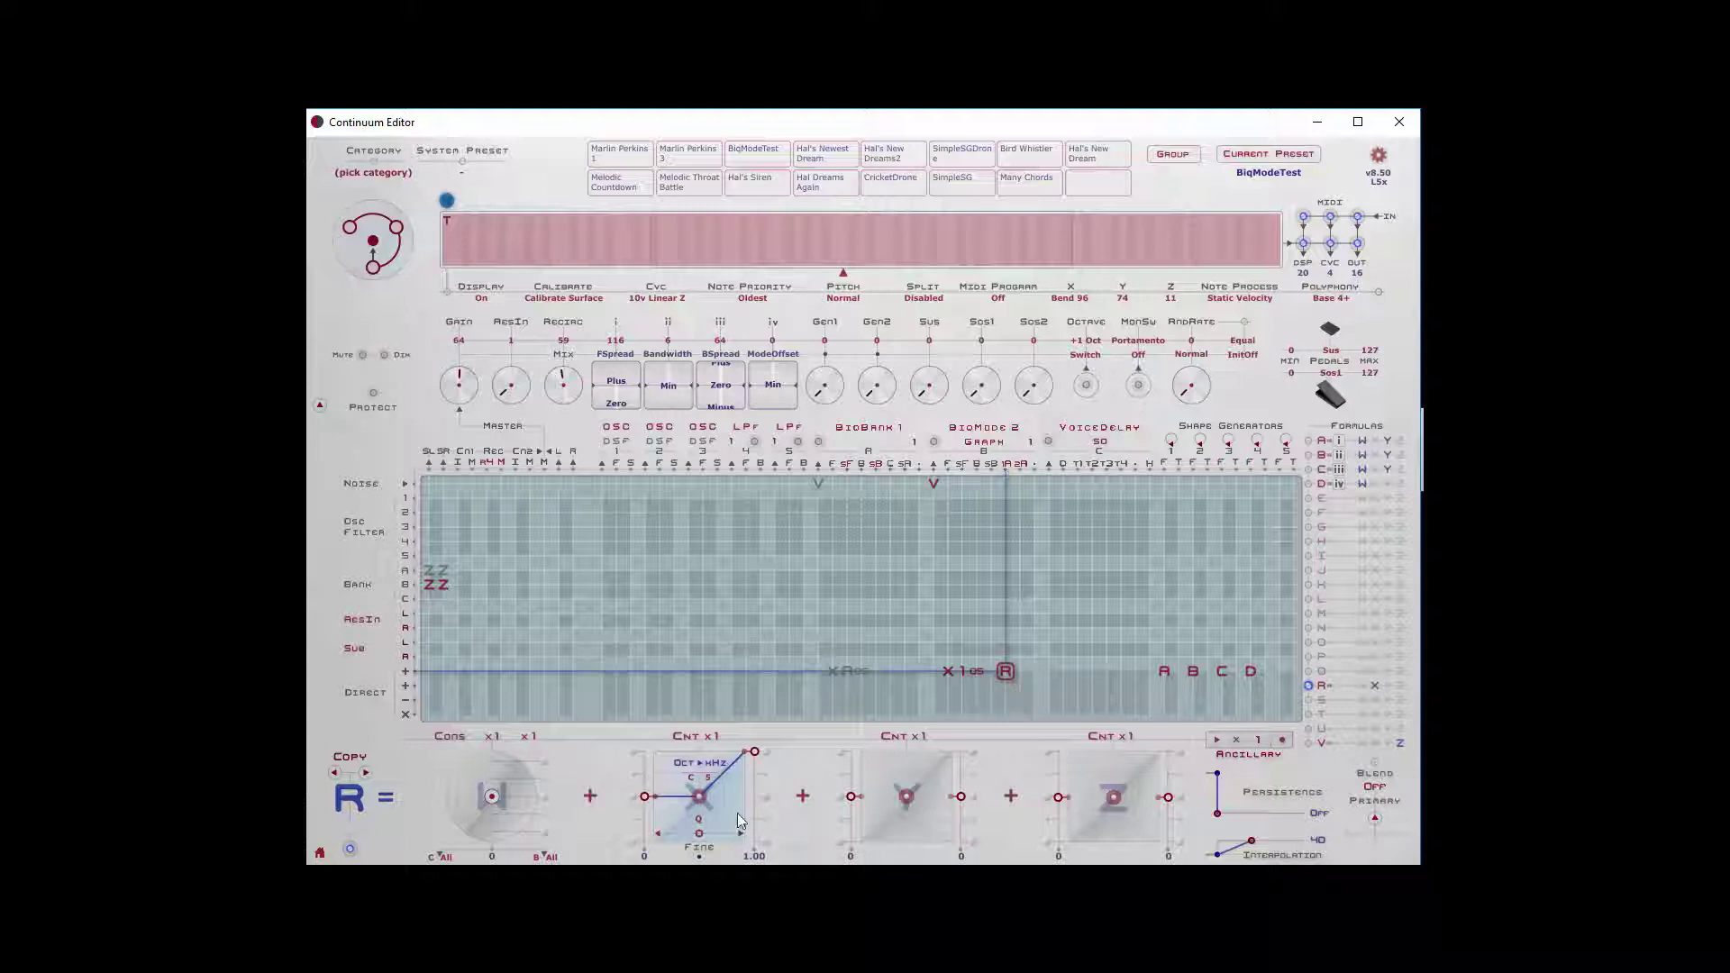
Deselect the R cell to bring back the Mode Amplitudes and Scaled Offsets graphs.
click(1028, 566)
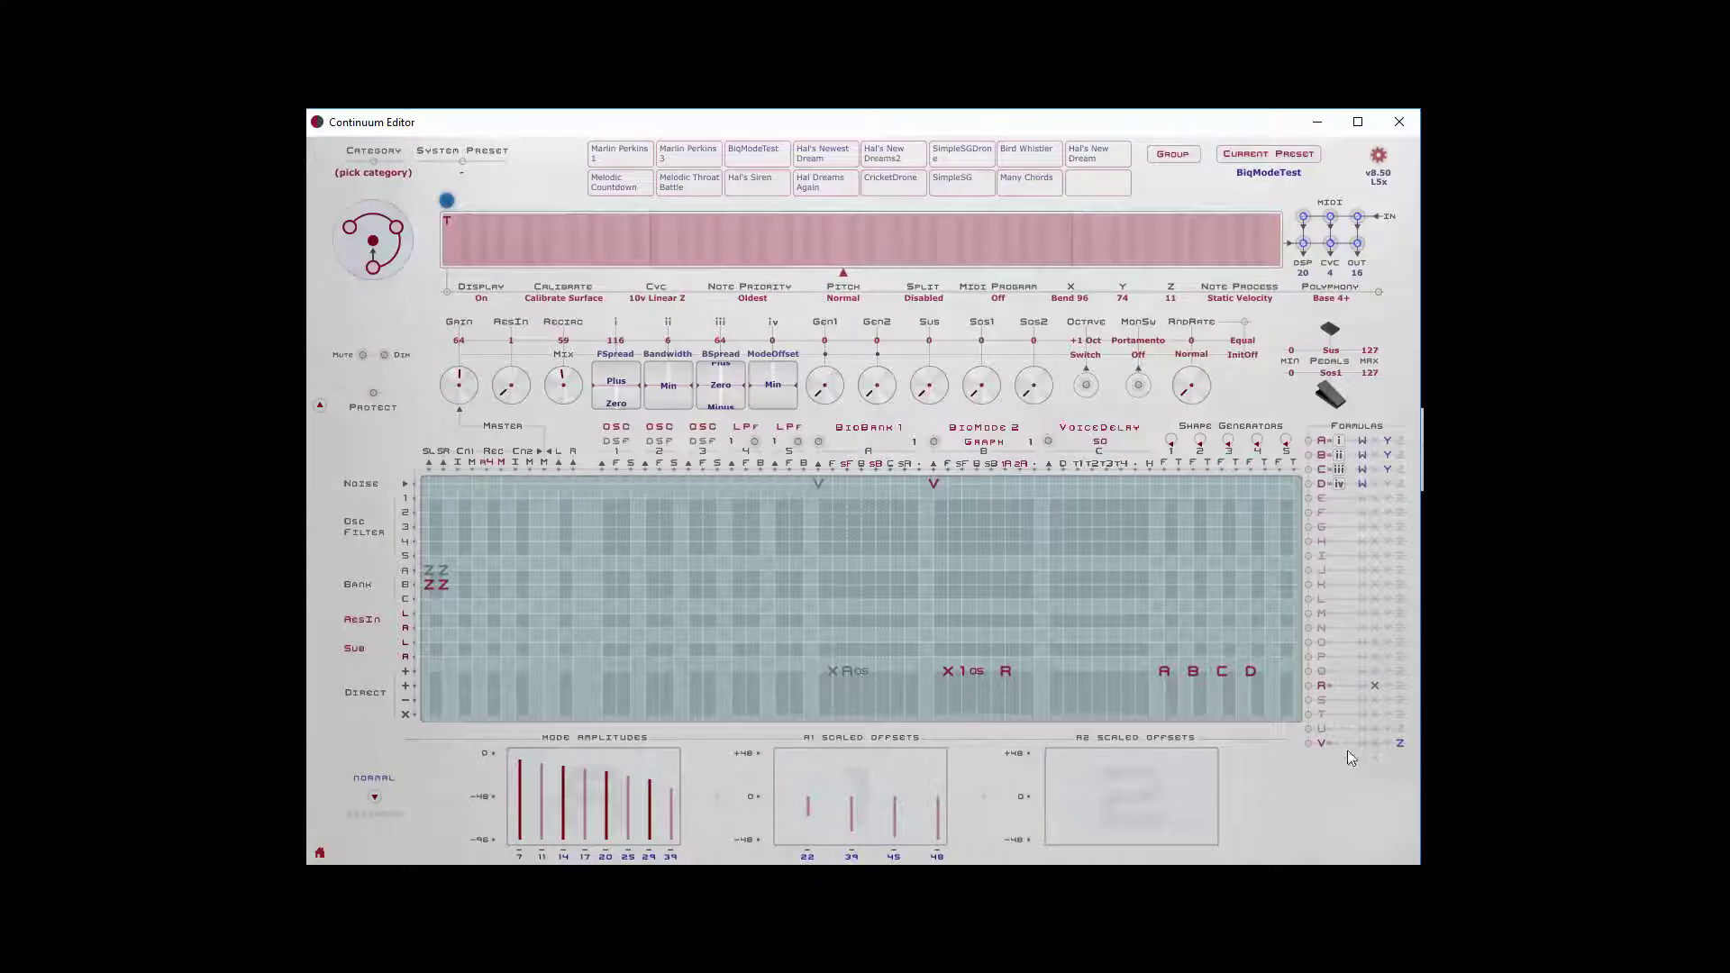
Switch to the Spectrum analyzer and hold its display on the widely spaced peaks.
key(alt+Tab)
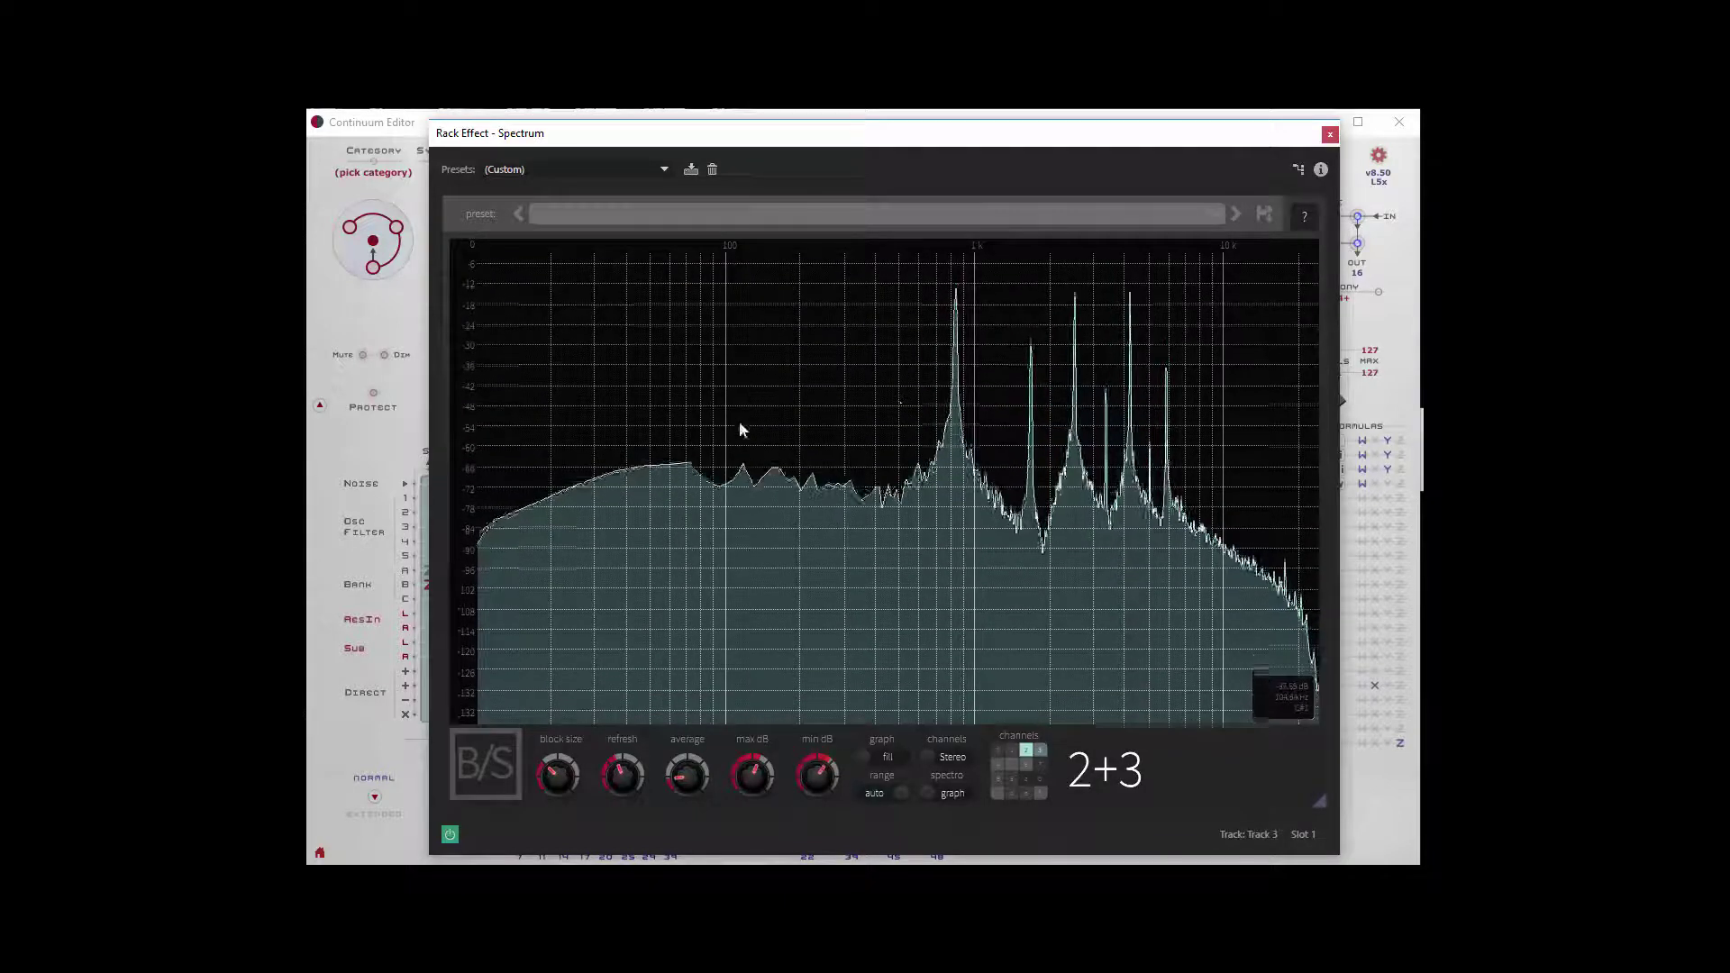
click(449, 836)
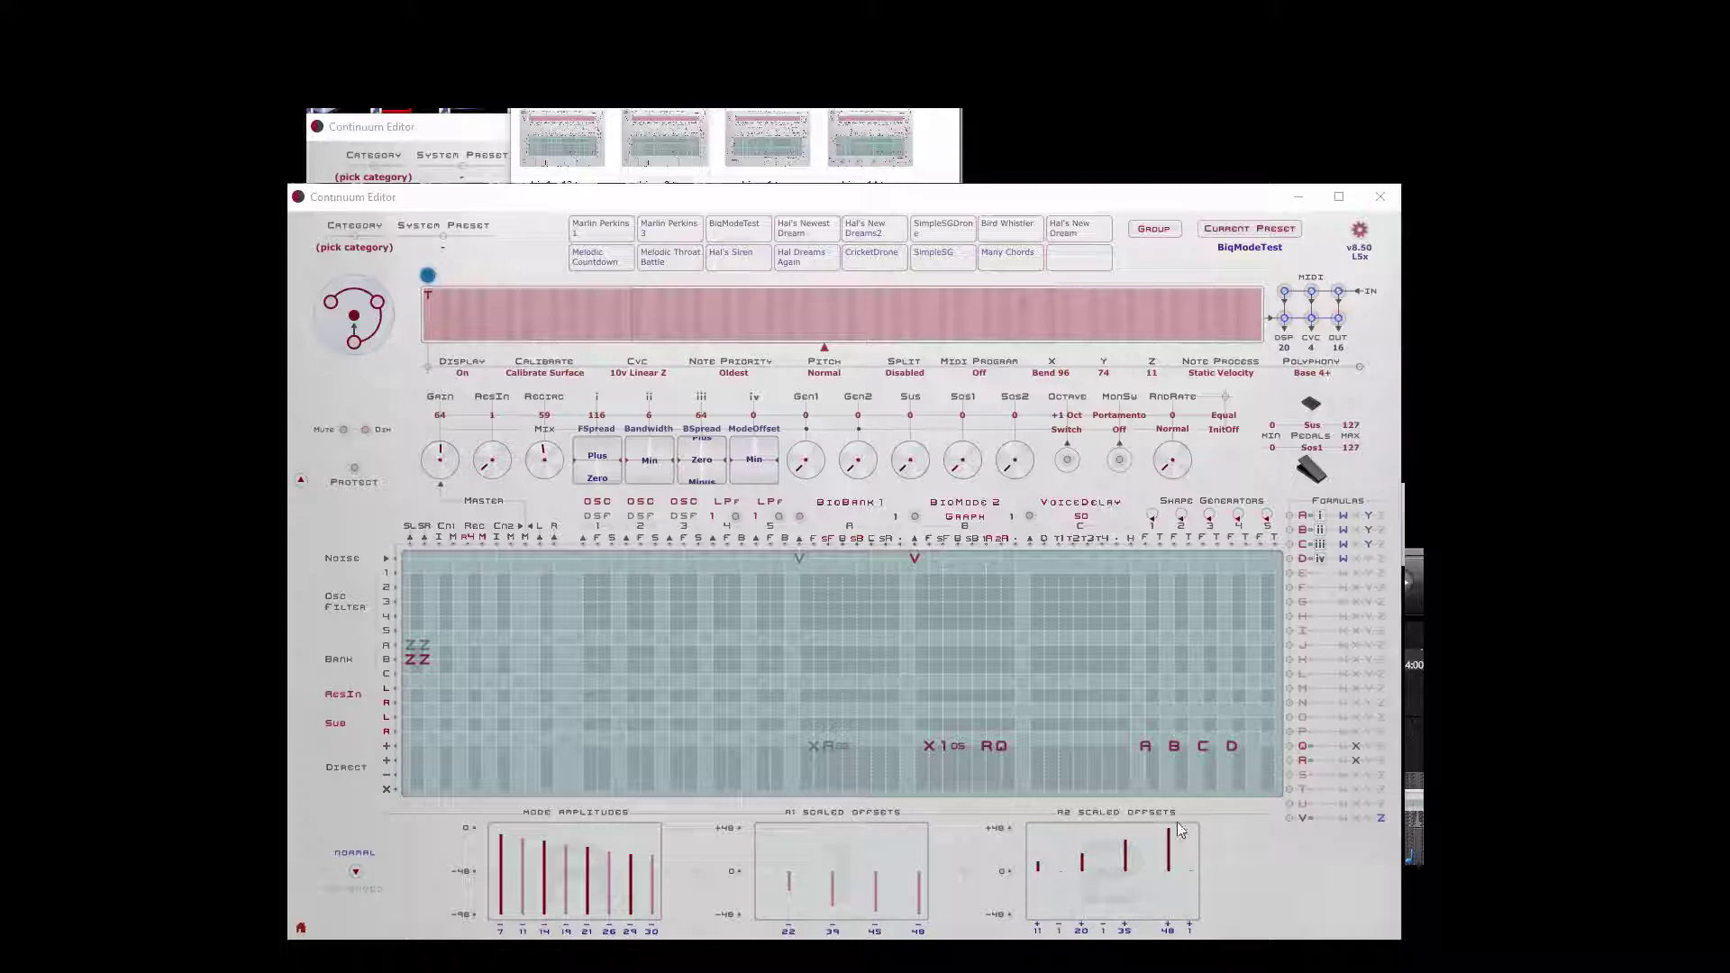
Check the Q formula, then drag the Spectrum analyzer window over the editor.
click(1000, 747)
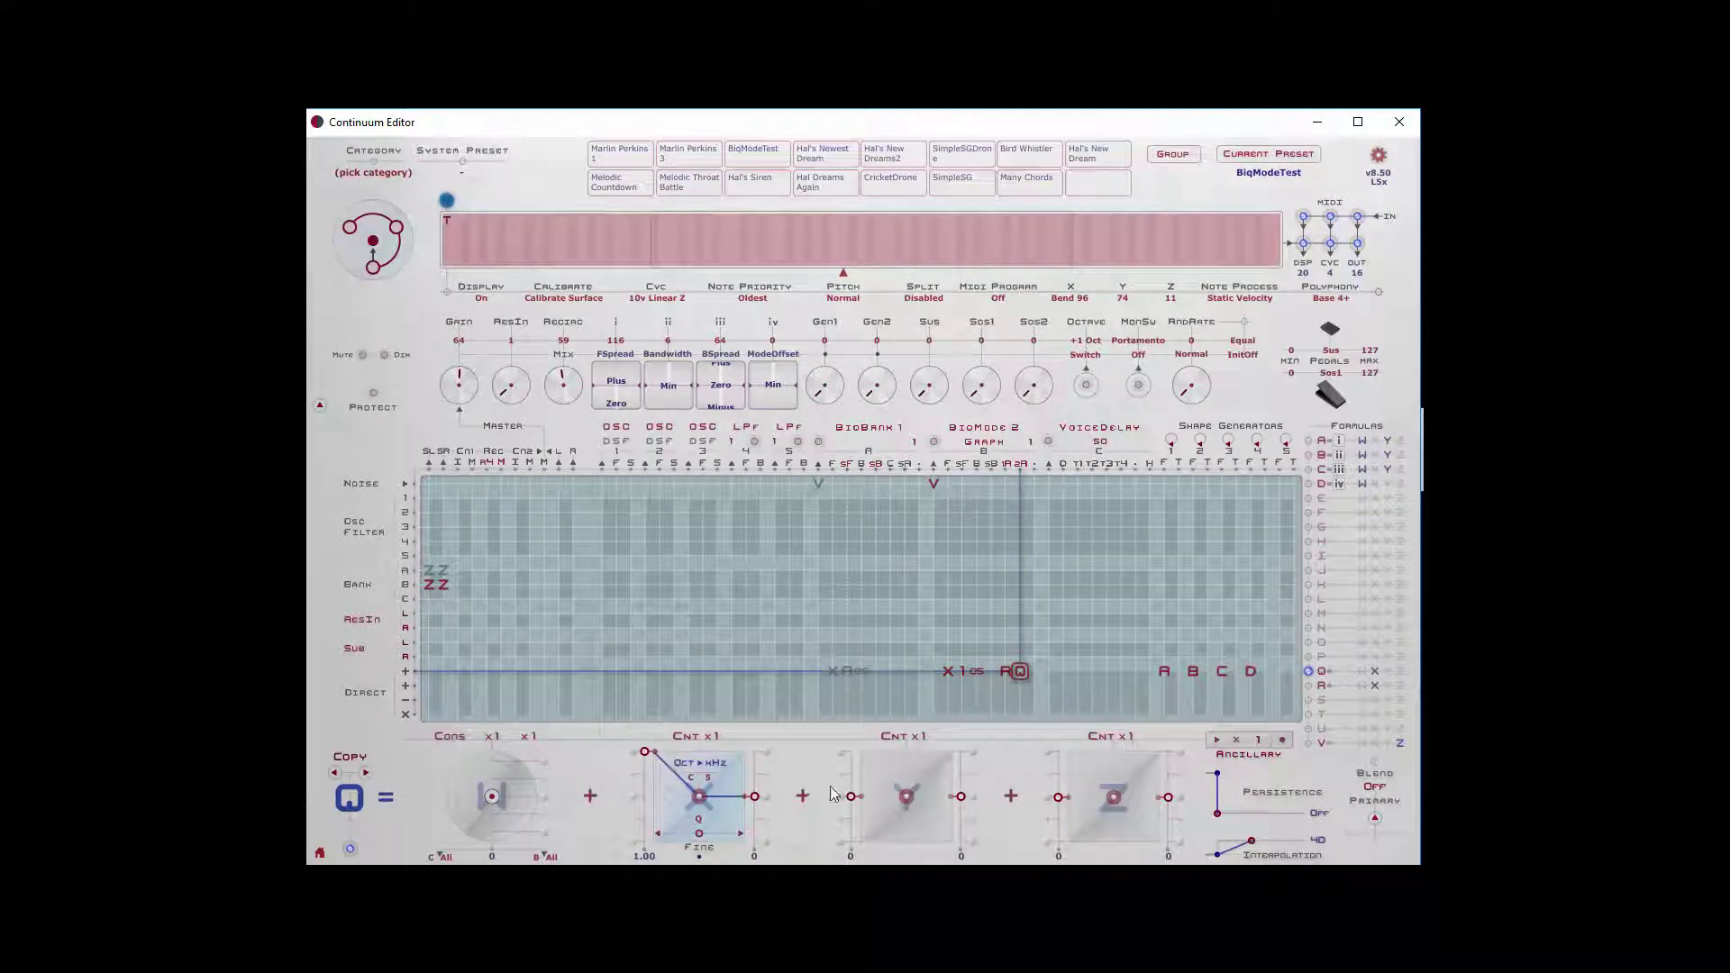
click(984, 452)
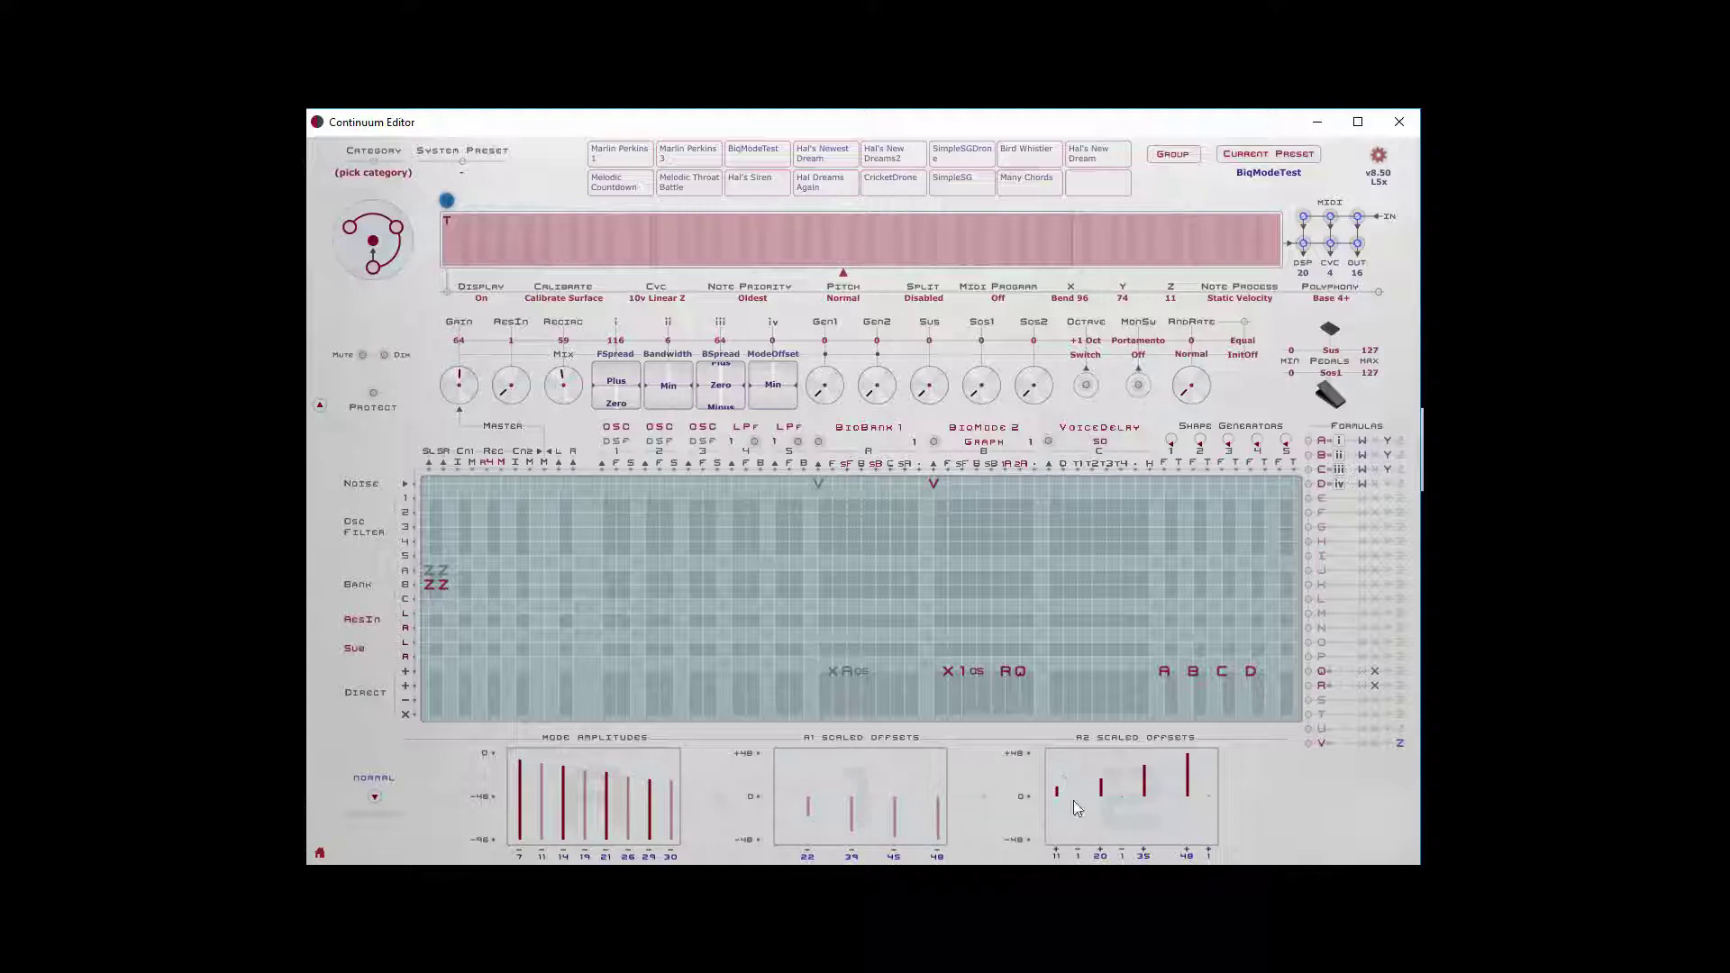
drag(1420, 180, 717, 169)
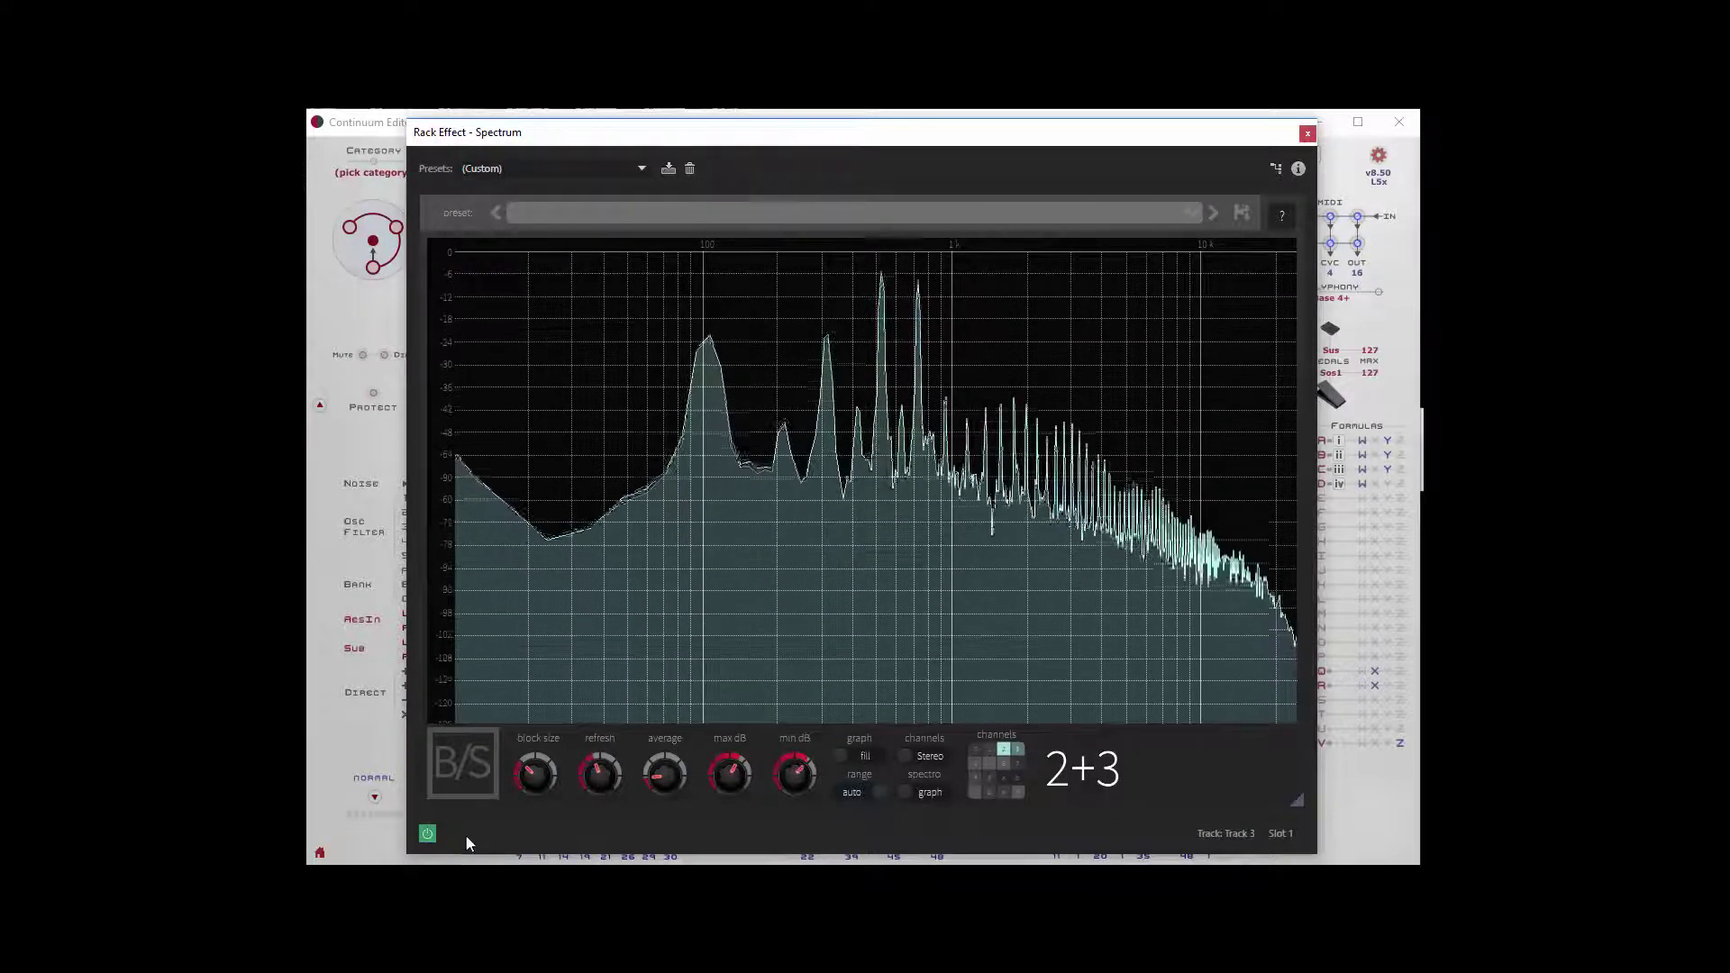
Bypass the Spectrum analyzer to compare the sawtooth spectrum and nudge its window slightly left.
click(427, 833)
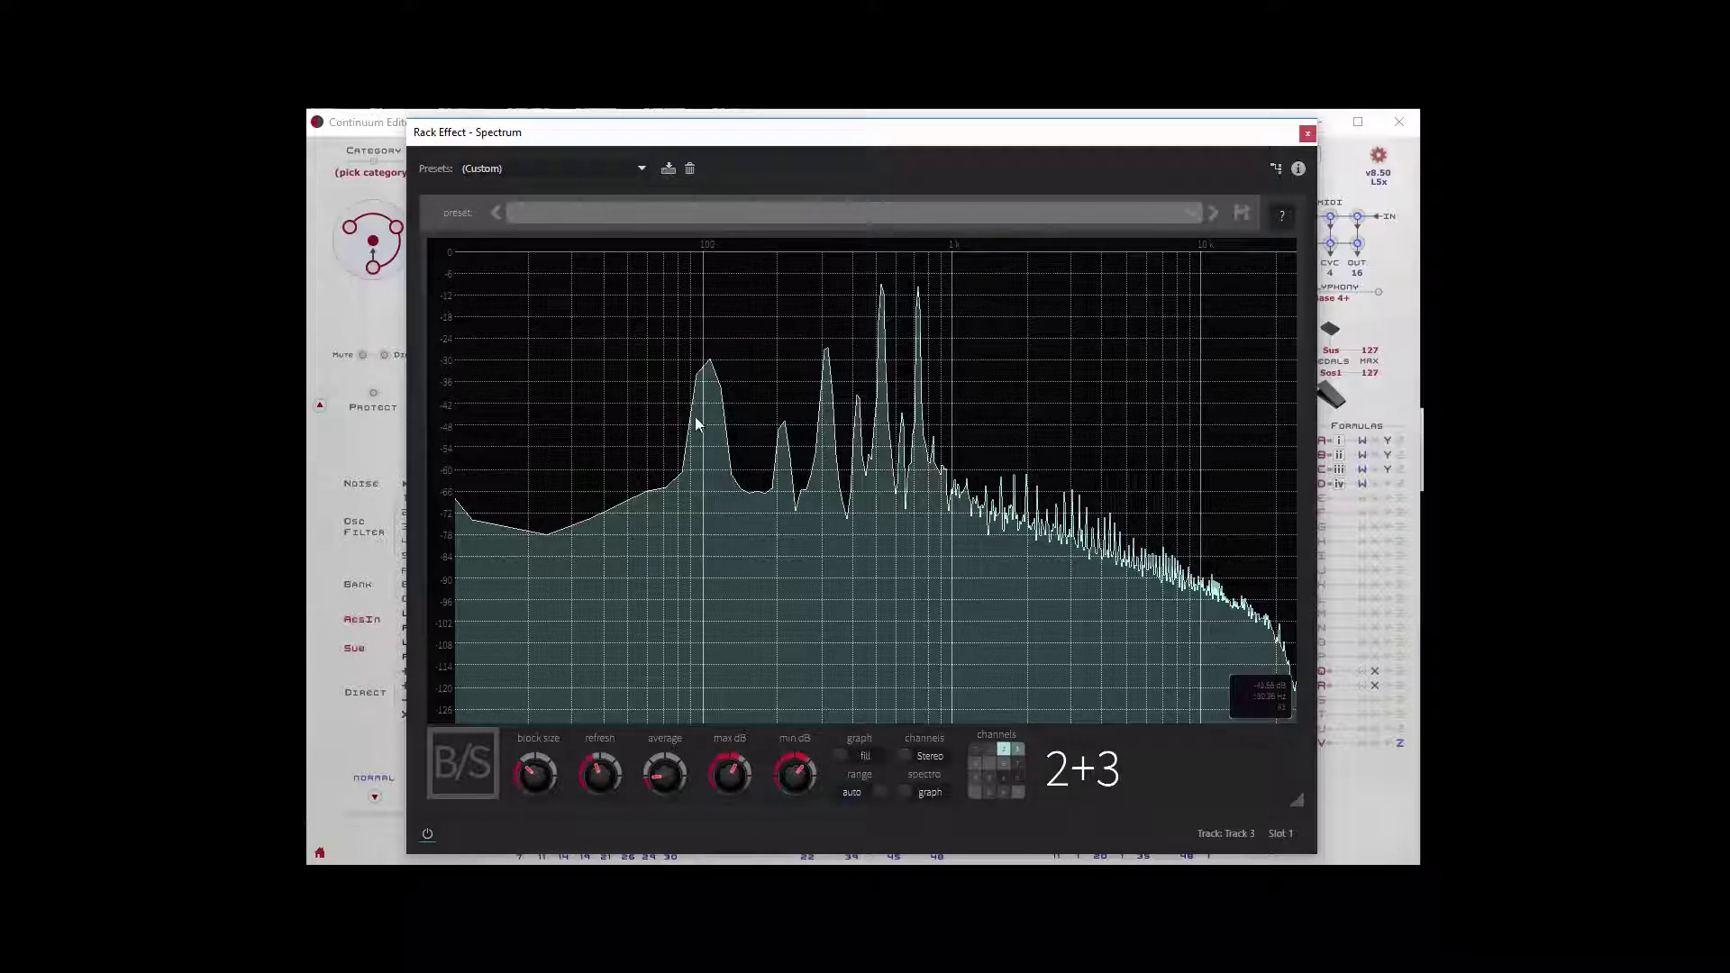
drag(803, 134, 1622, 361)
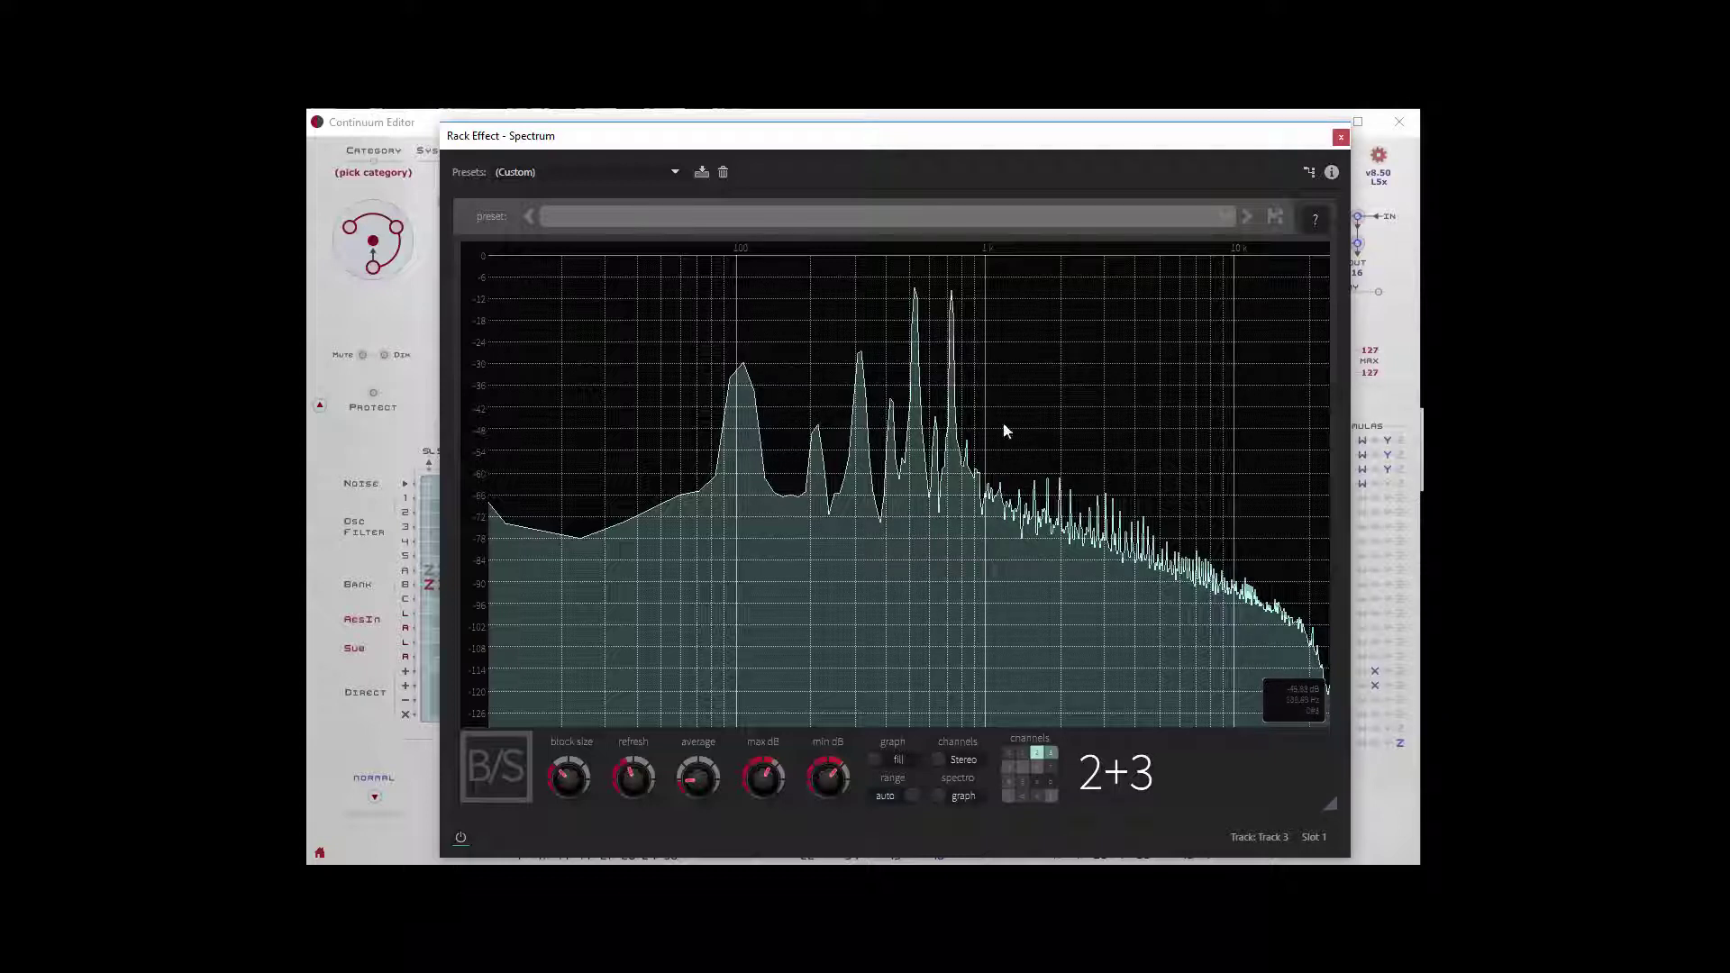
drag(884, 135, 859, 142)
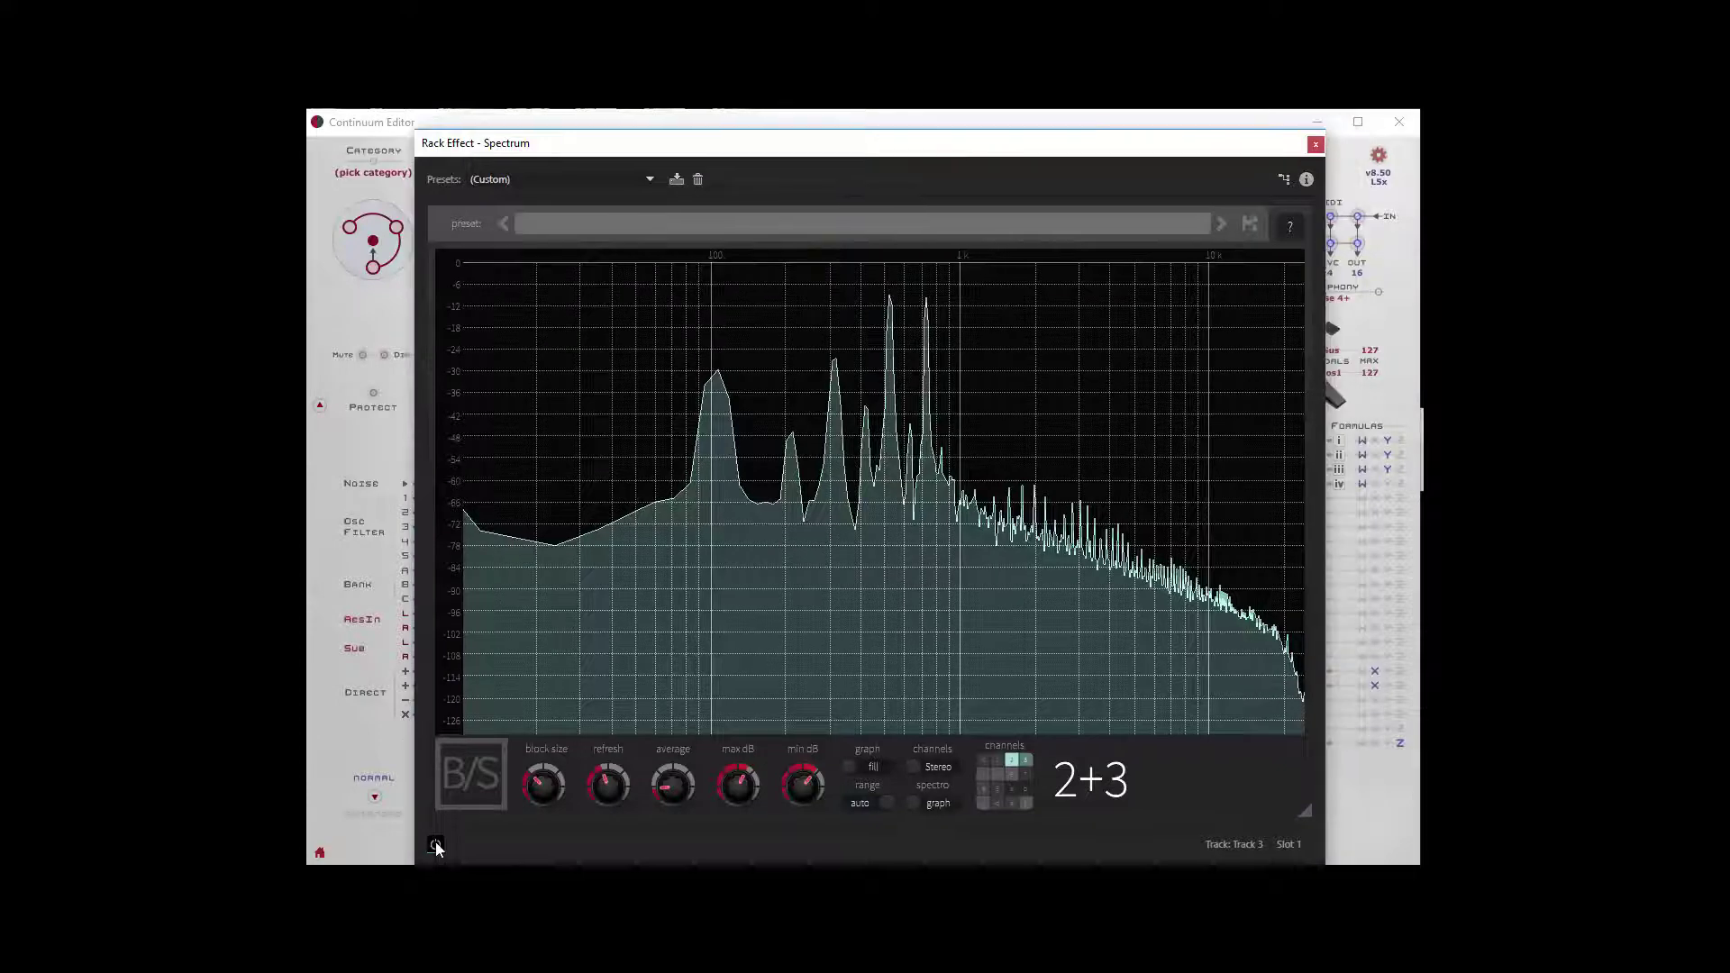
Re-enable the analyzer to check the peaks, then bypass it and push it right off the editor.
click(435, 844)
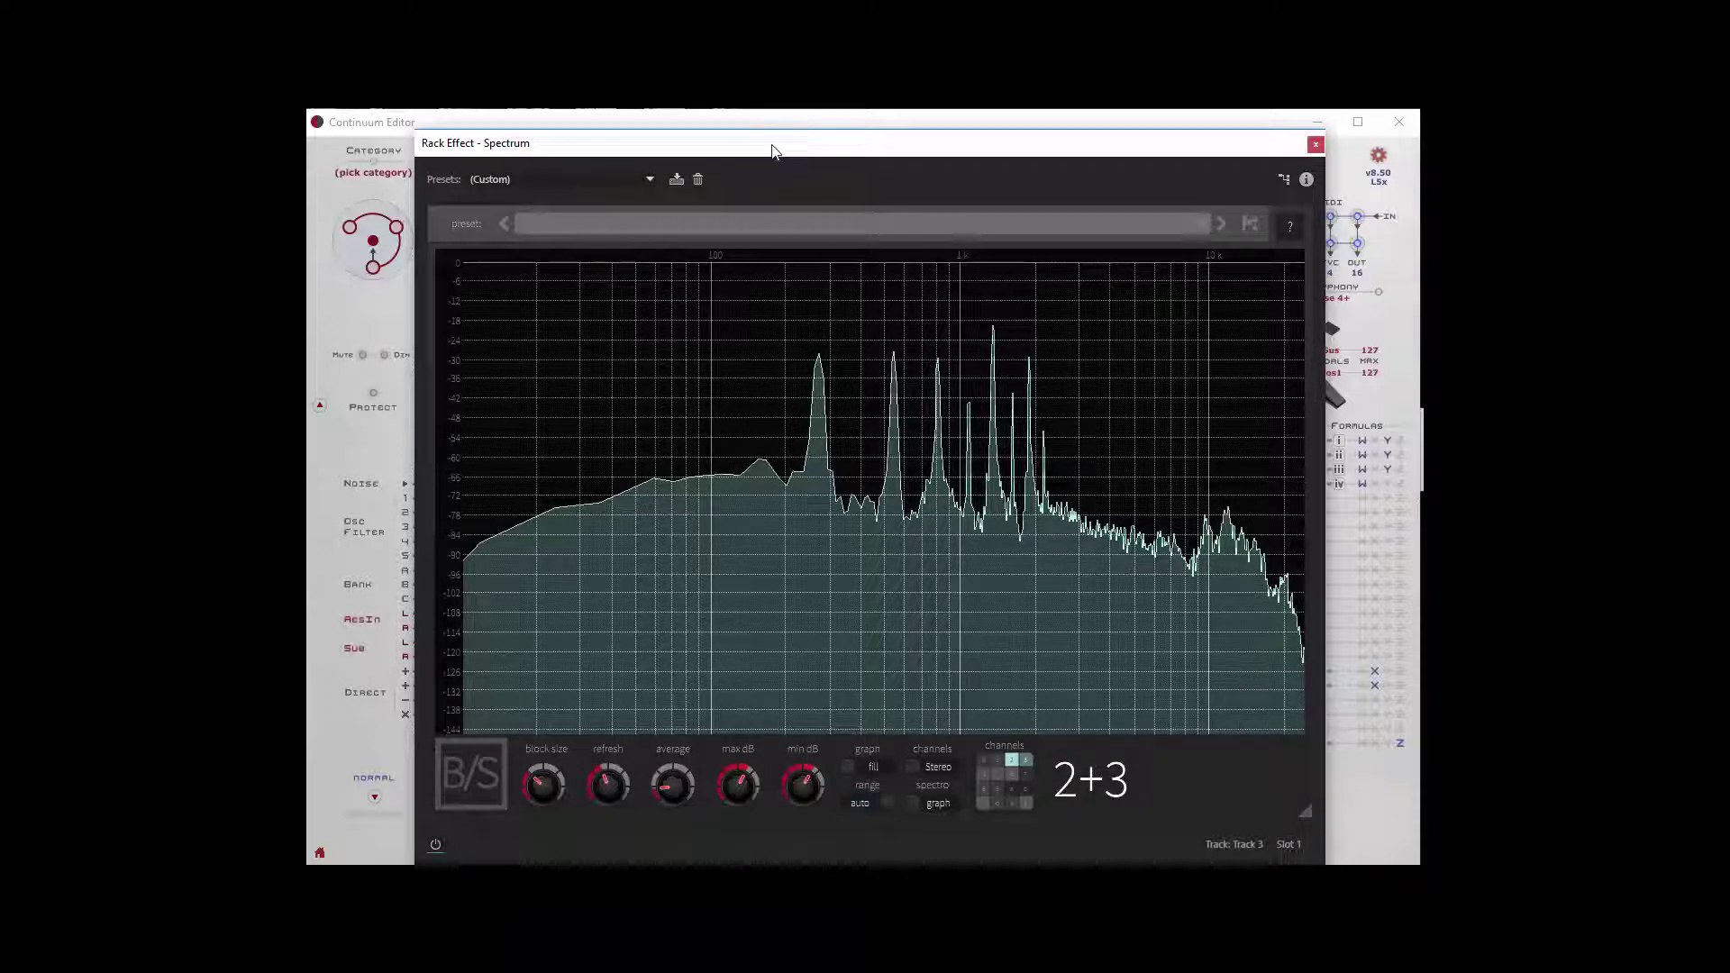
drag(772, 143, 873, 162)
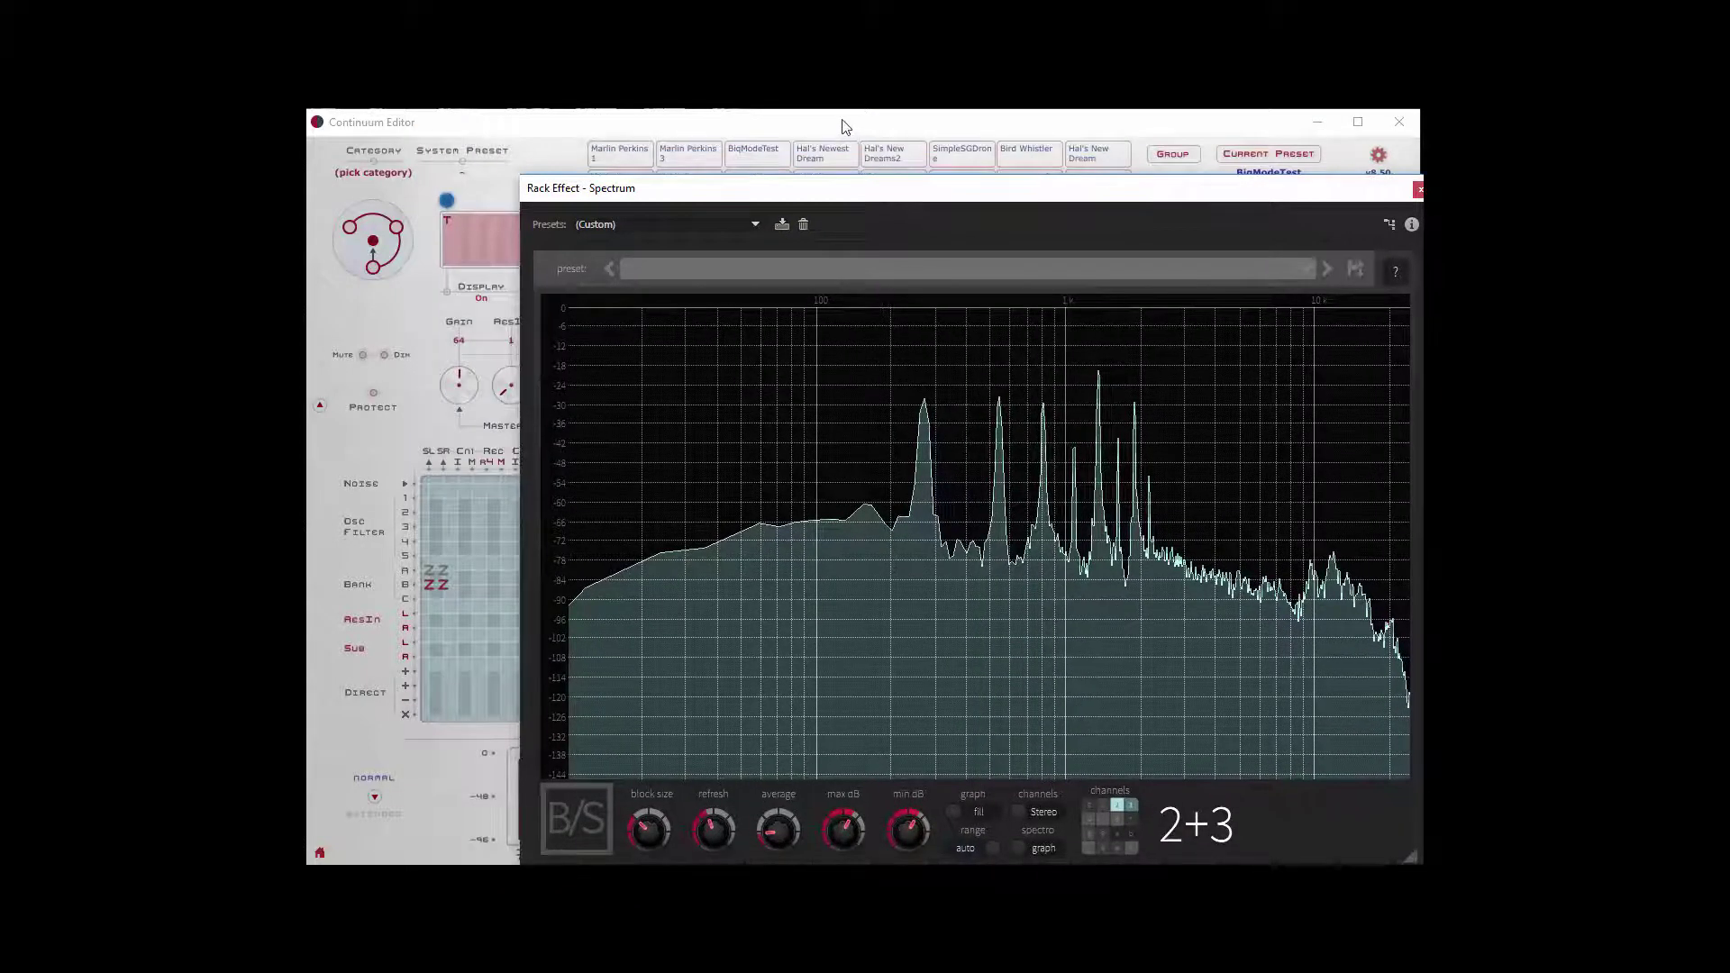
click(845, 125)
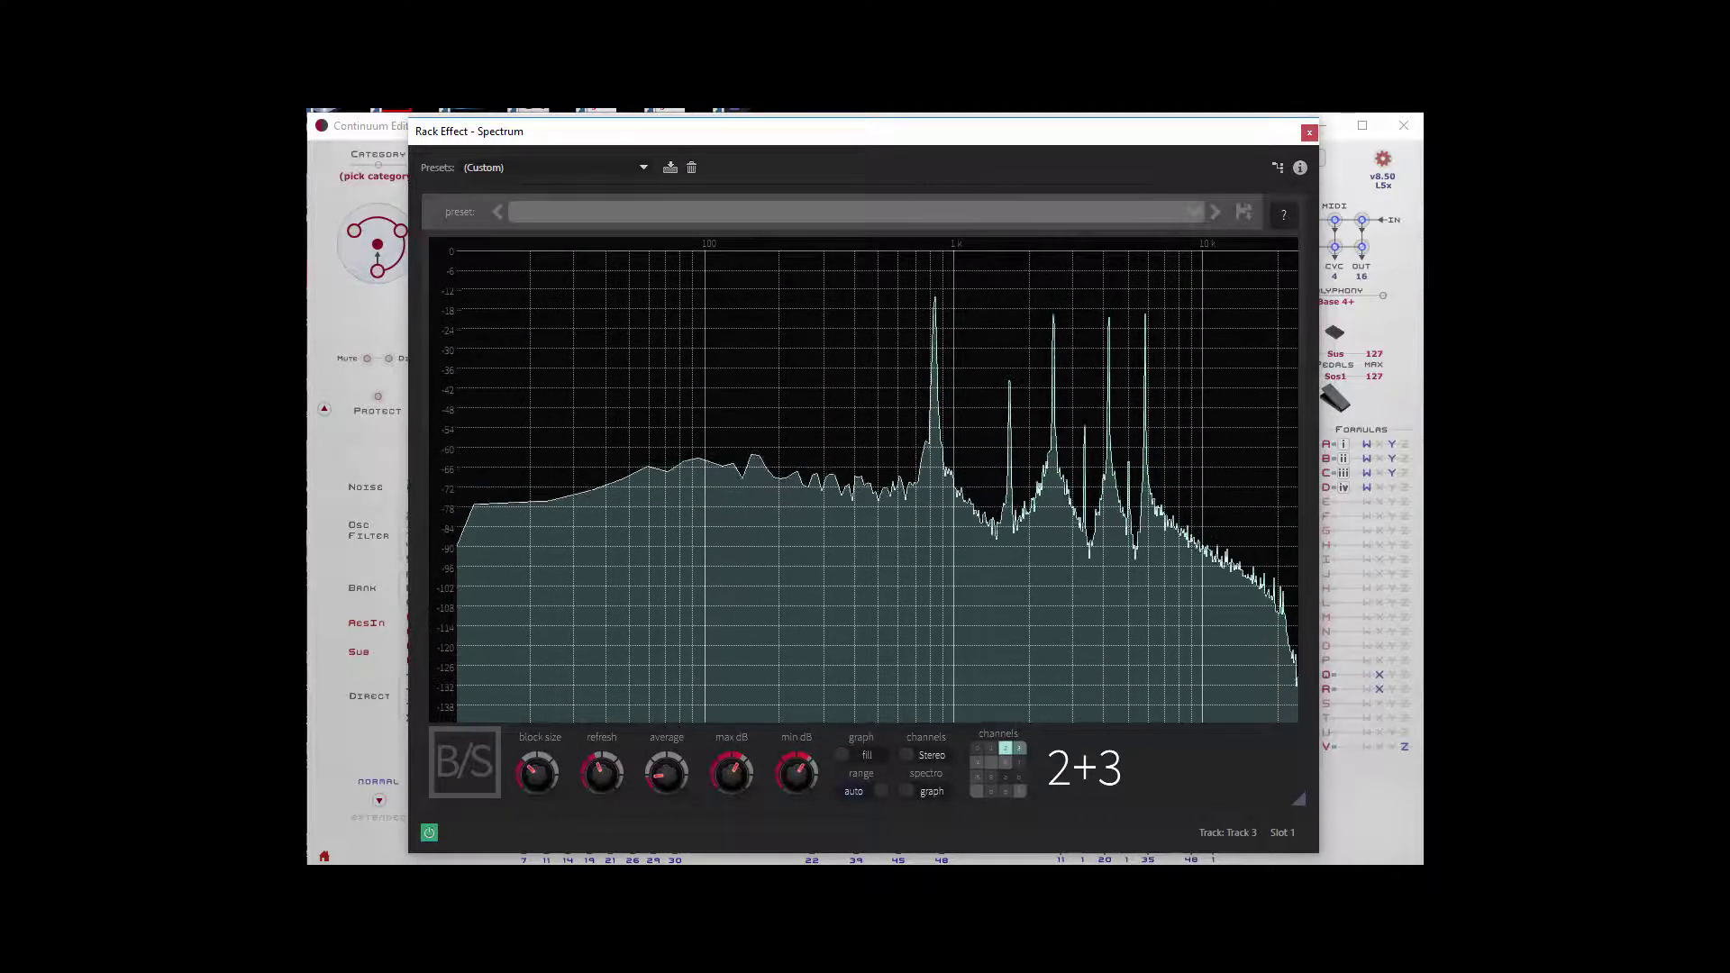
click(429, 833)
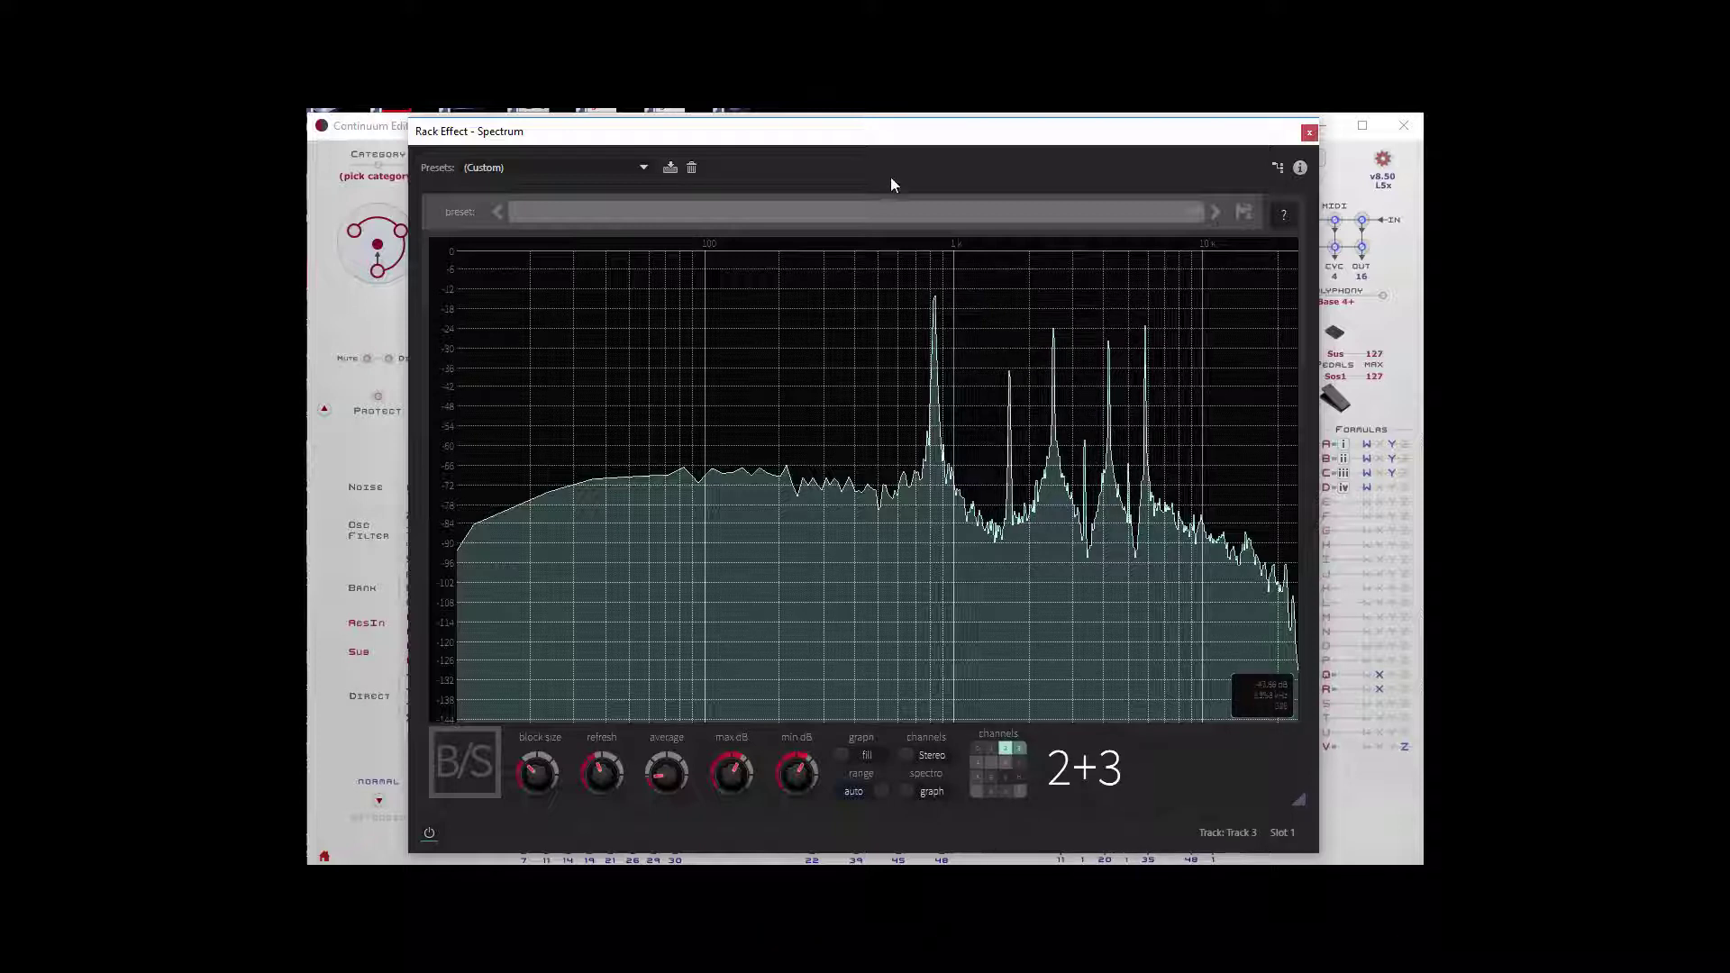
drag(887, 131, 1700, 200)
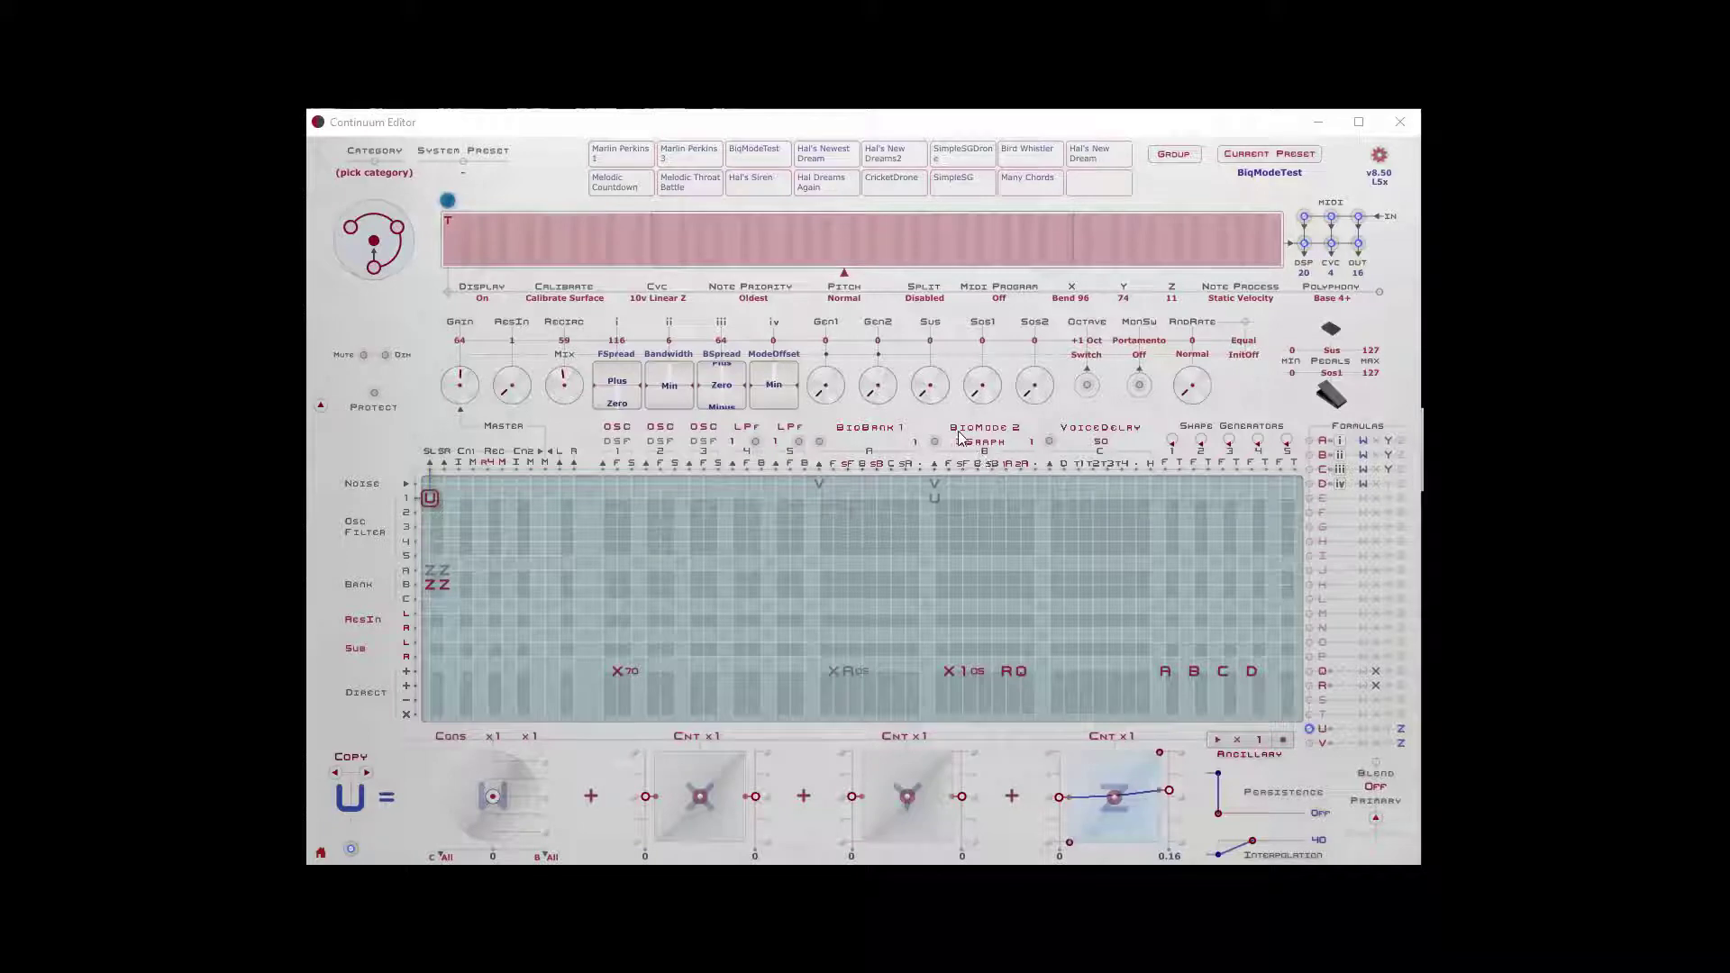
Select the X70 and adjacent 70 cells in the routing matrix, then peek at Spectrum.
click(616, 672)
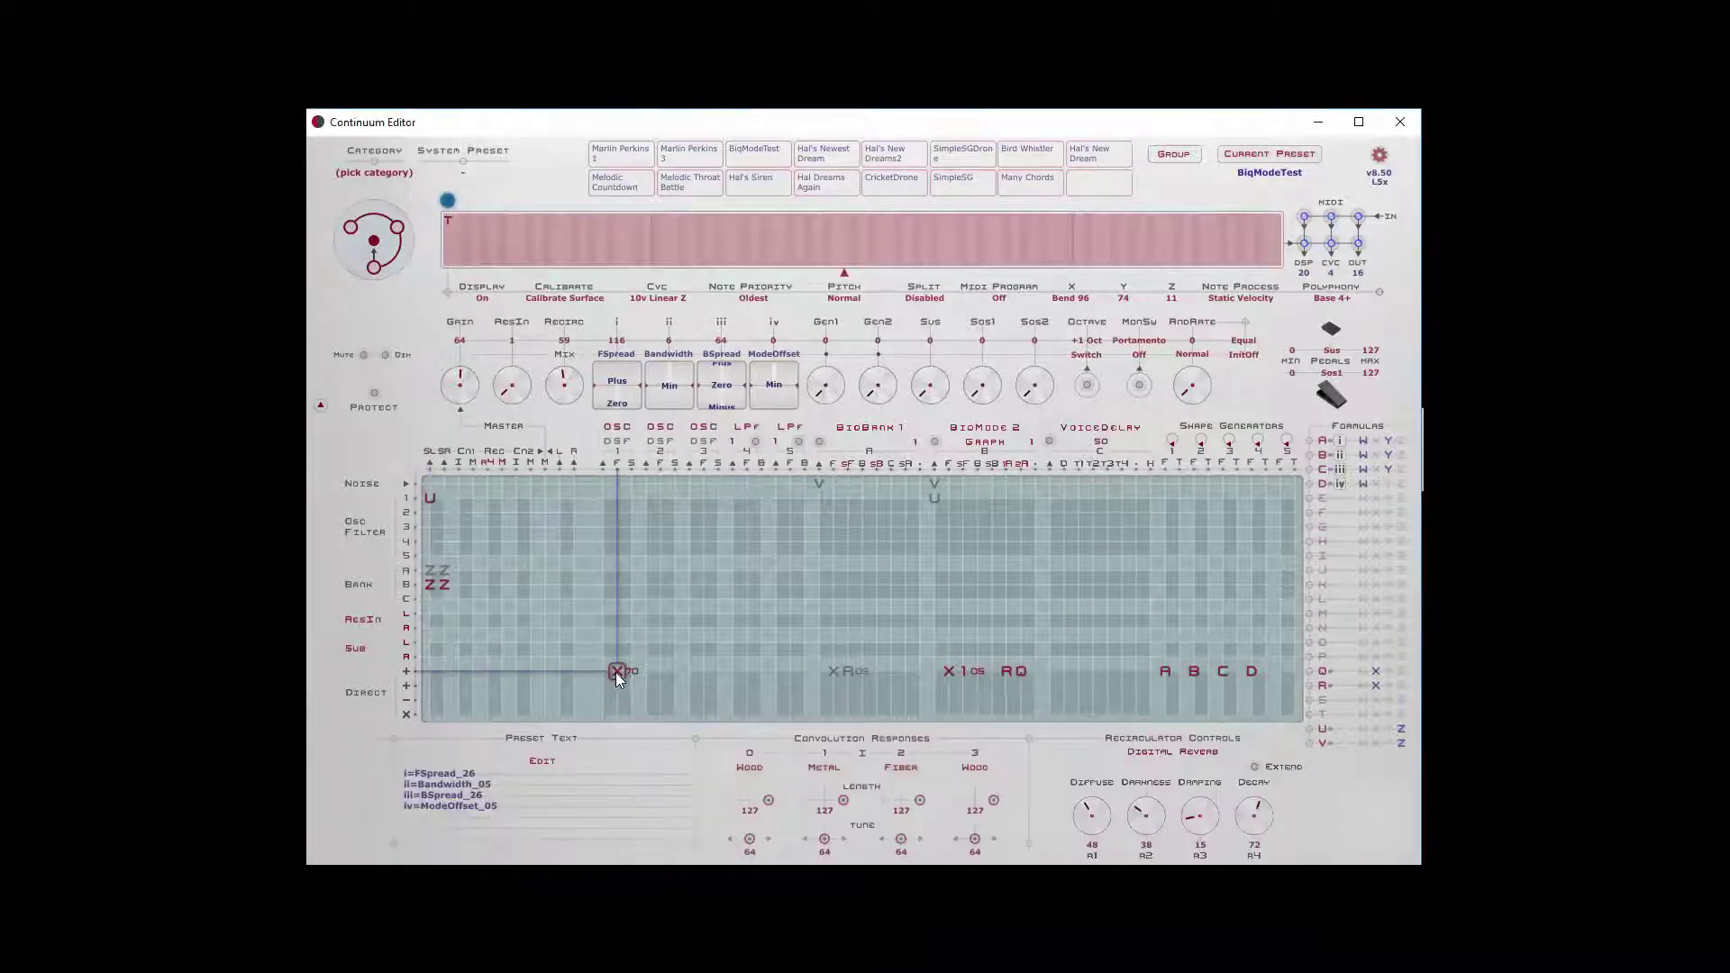
click(632, 673)
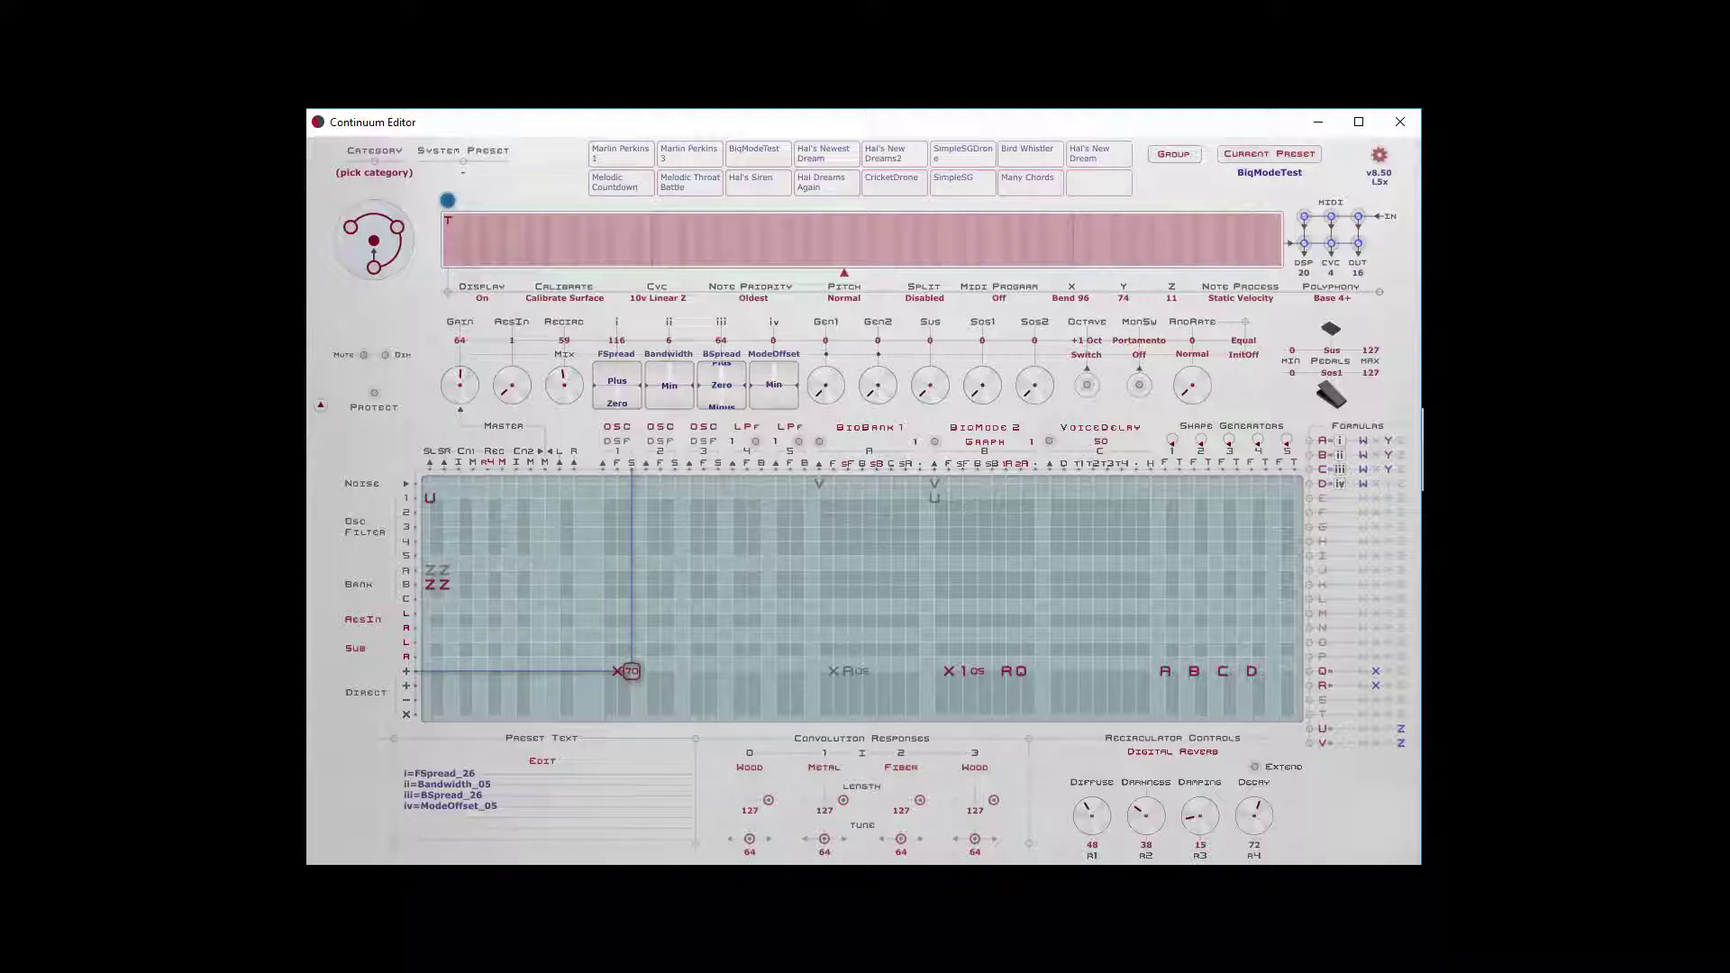
key(alt+Tab)
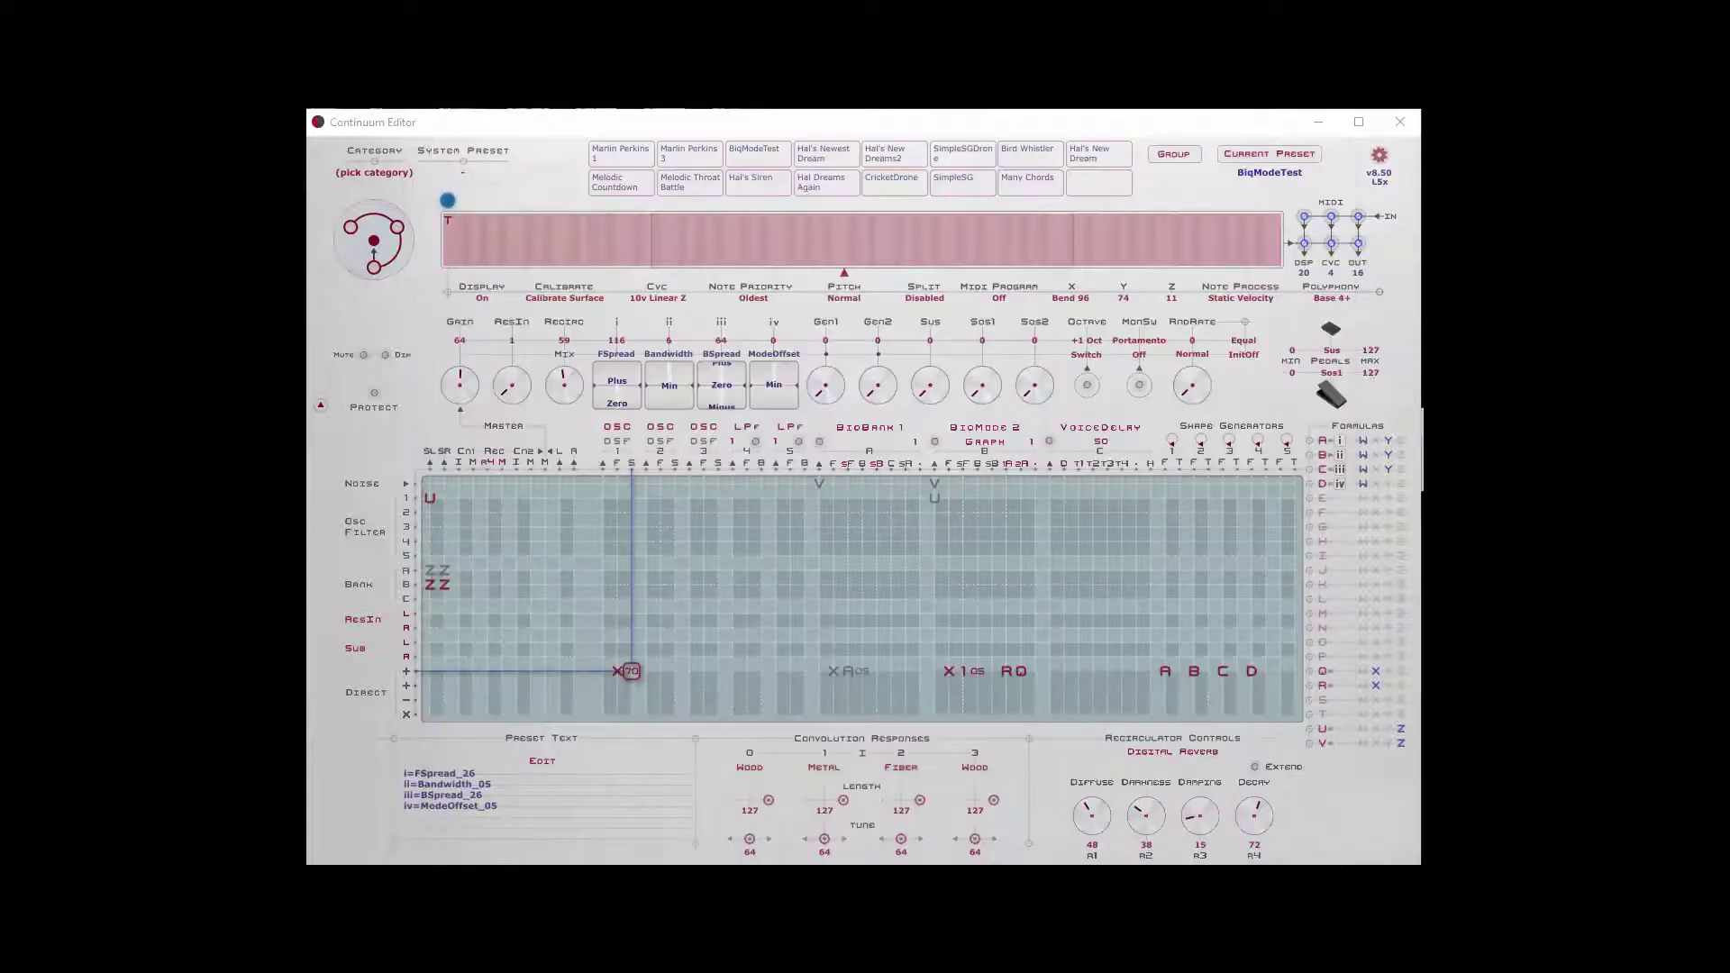
Redraw three mode amplitude bars from 92, 89, 91 down to 81, 85, 84.
click(992, 451)
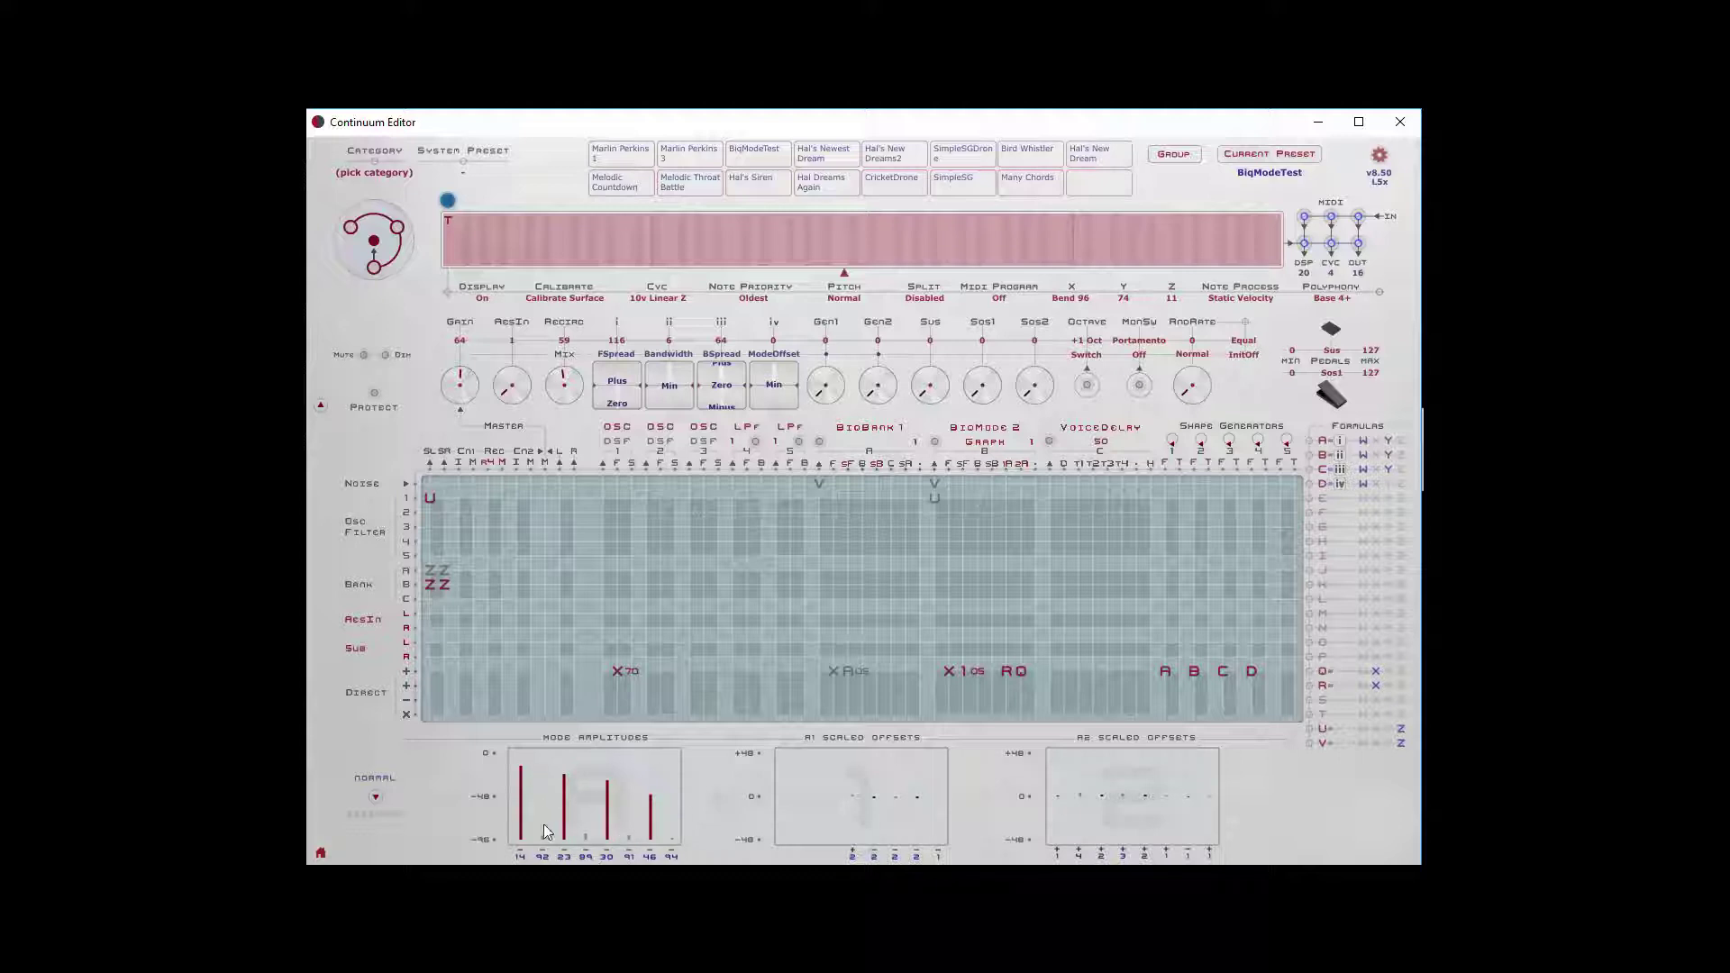
mouse_move(545, 833)
mouse_down()
mouse_move(629, 836)
mouse_move(665, 858)
mouse_up()
Route formula U along row 1 to the V column and set its fourth curve amount to 0.08.
click(434, 498)
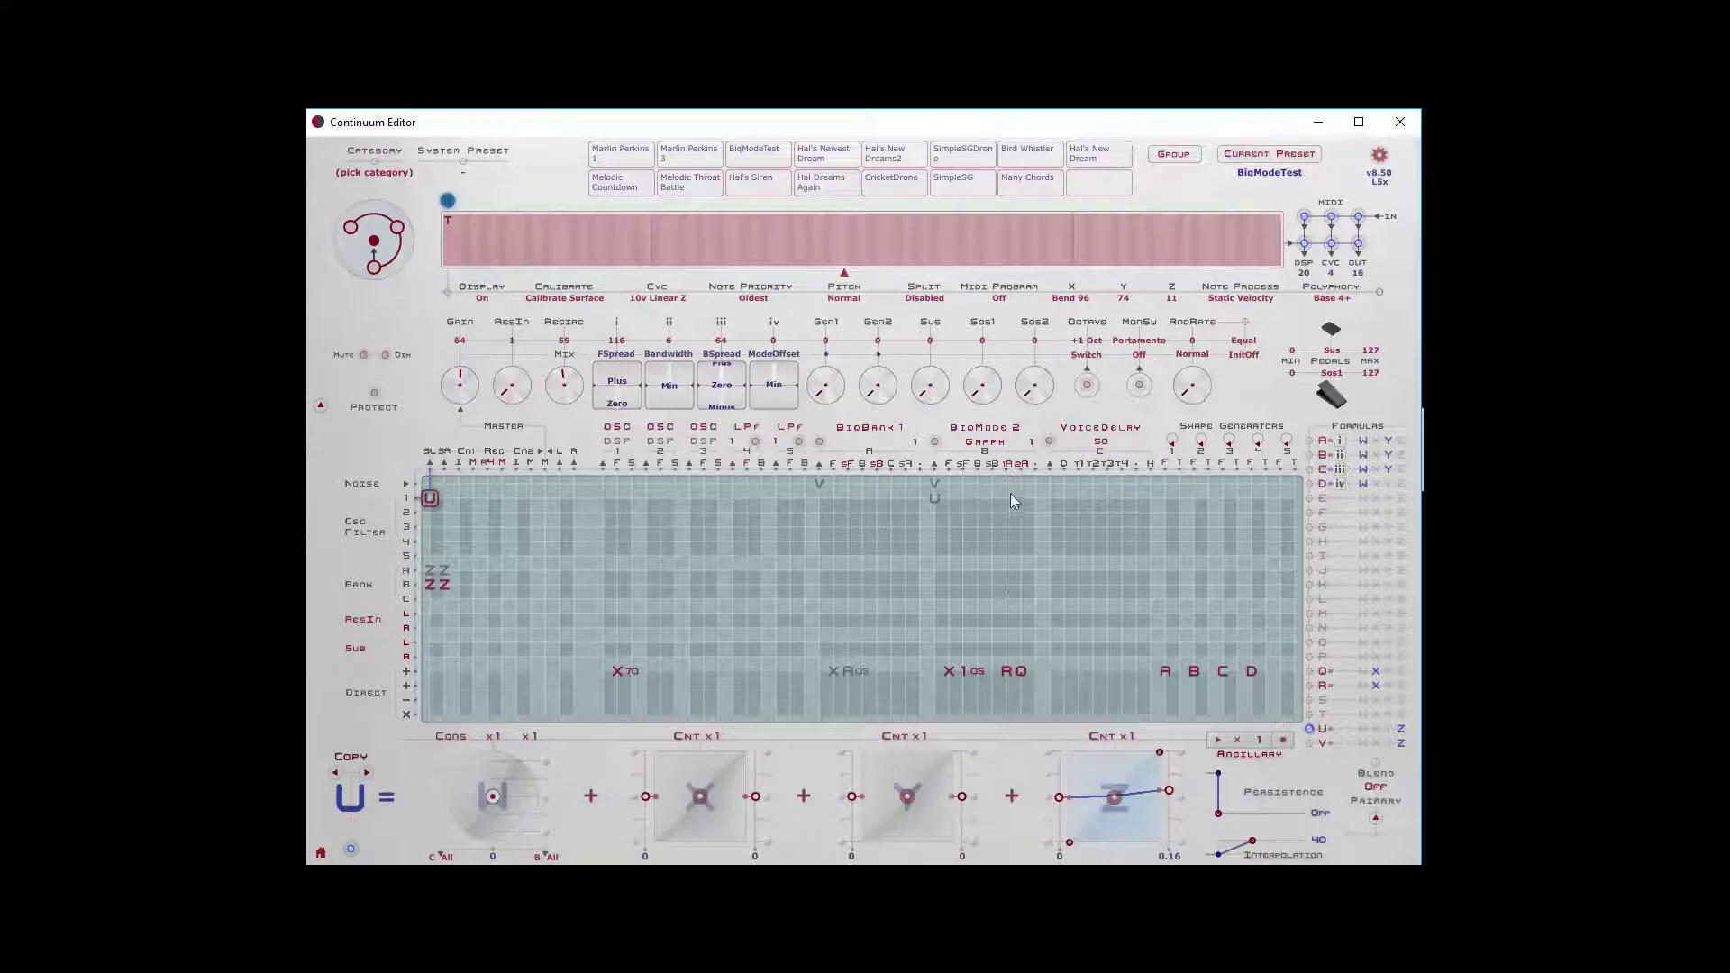
click(934, 497)
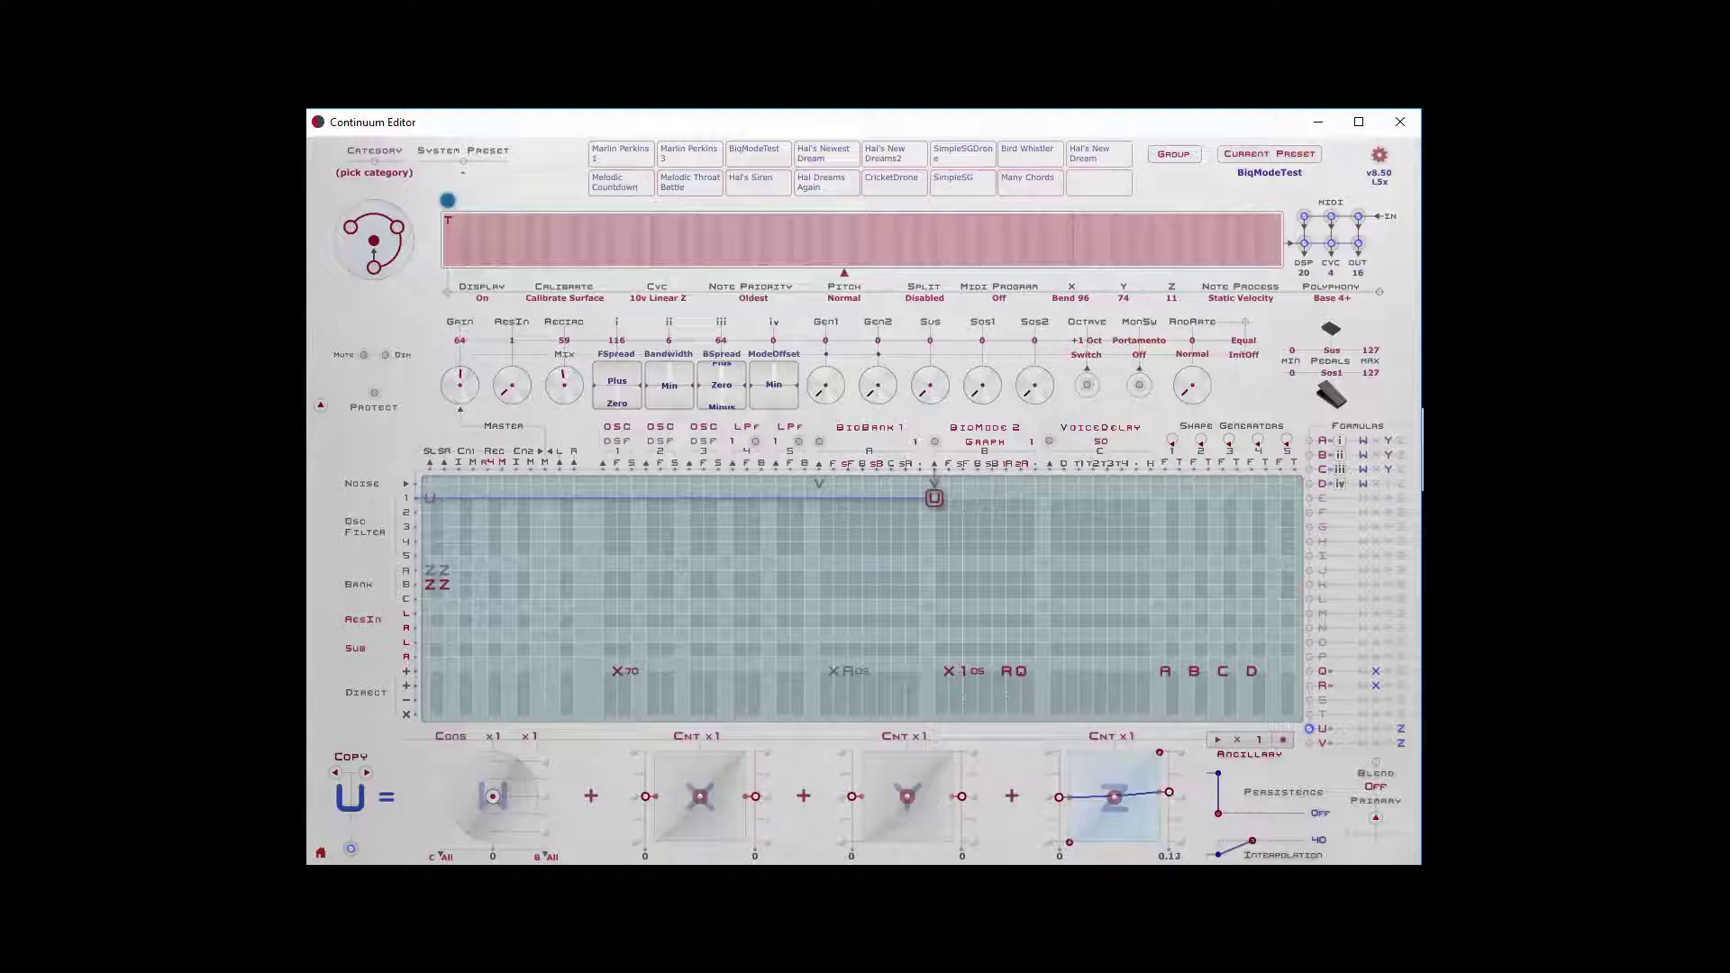
drag(1169, 794, 1193, 793)
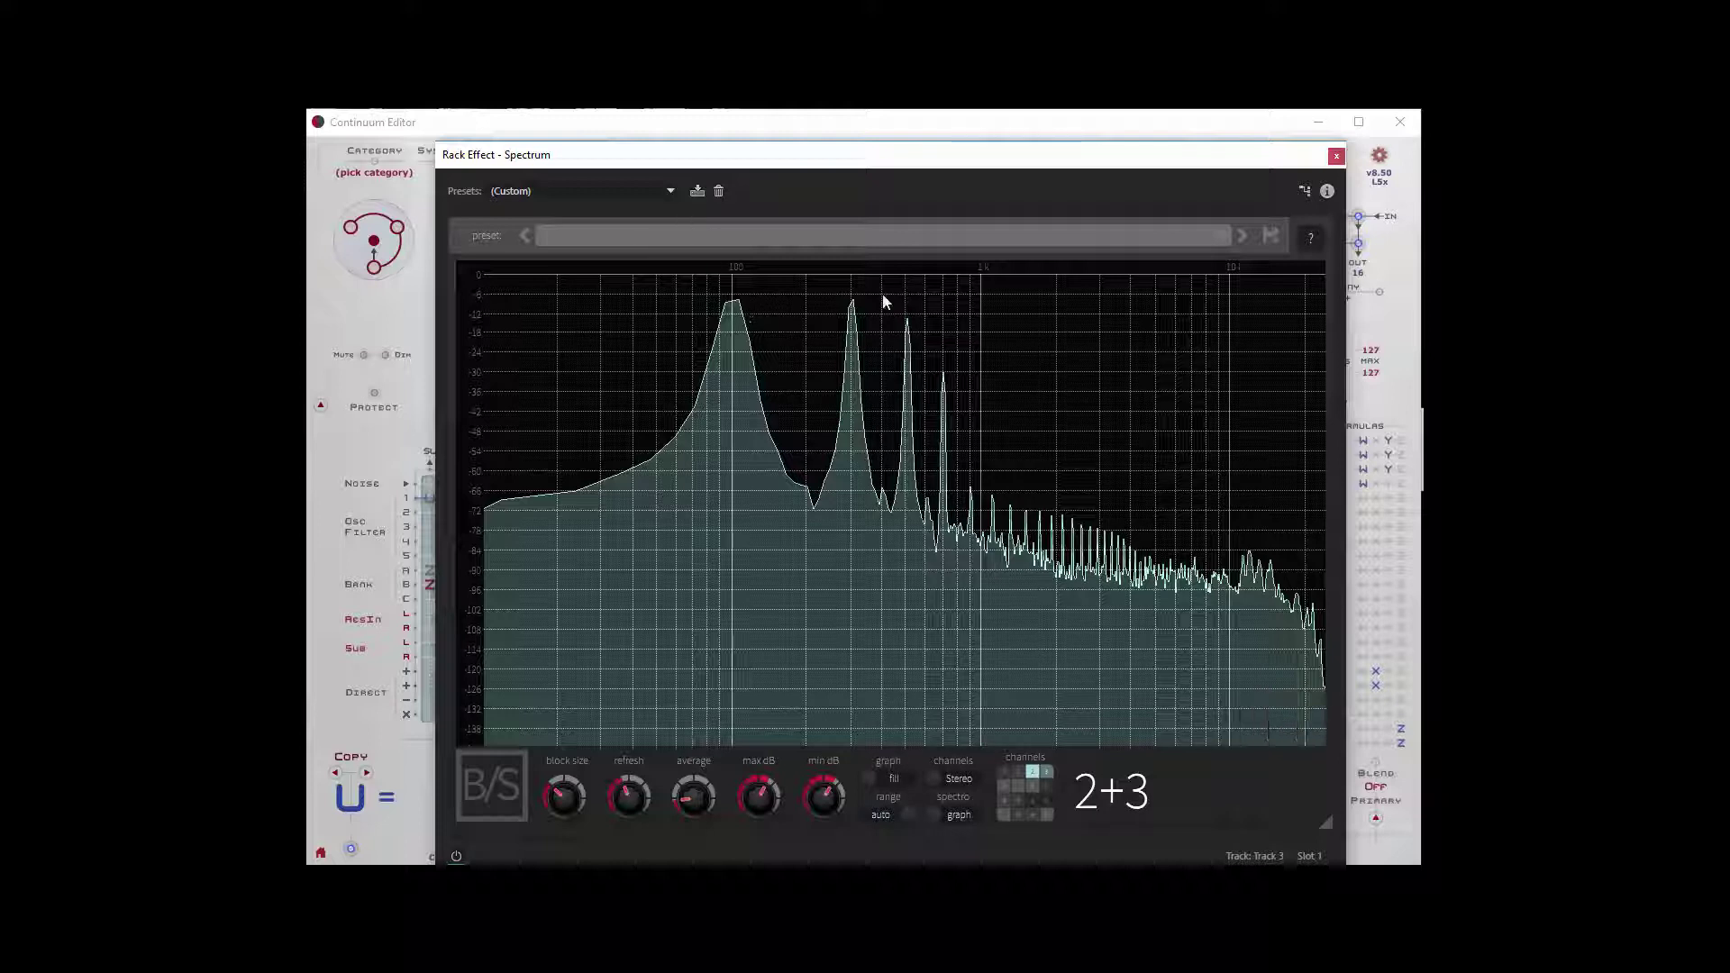
Drop the second mode amplitude from 81 to 55 and bring the Spectrum analyzer back to compare.
drag(872, 159, 1163, 175)
drag(908, 122, 908, 127)
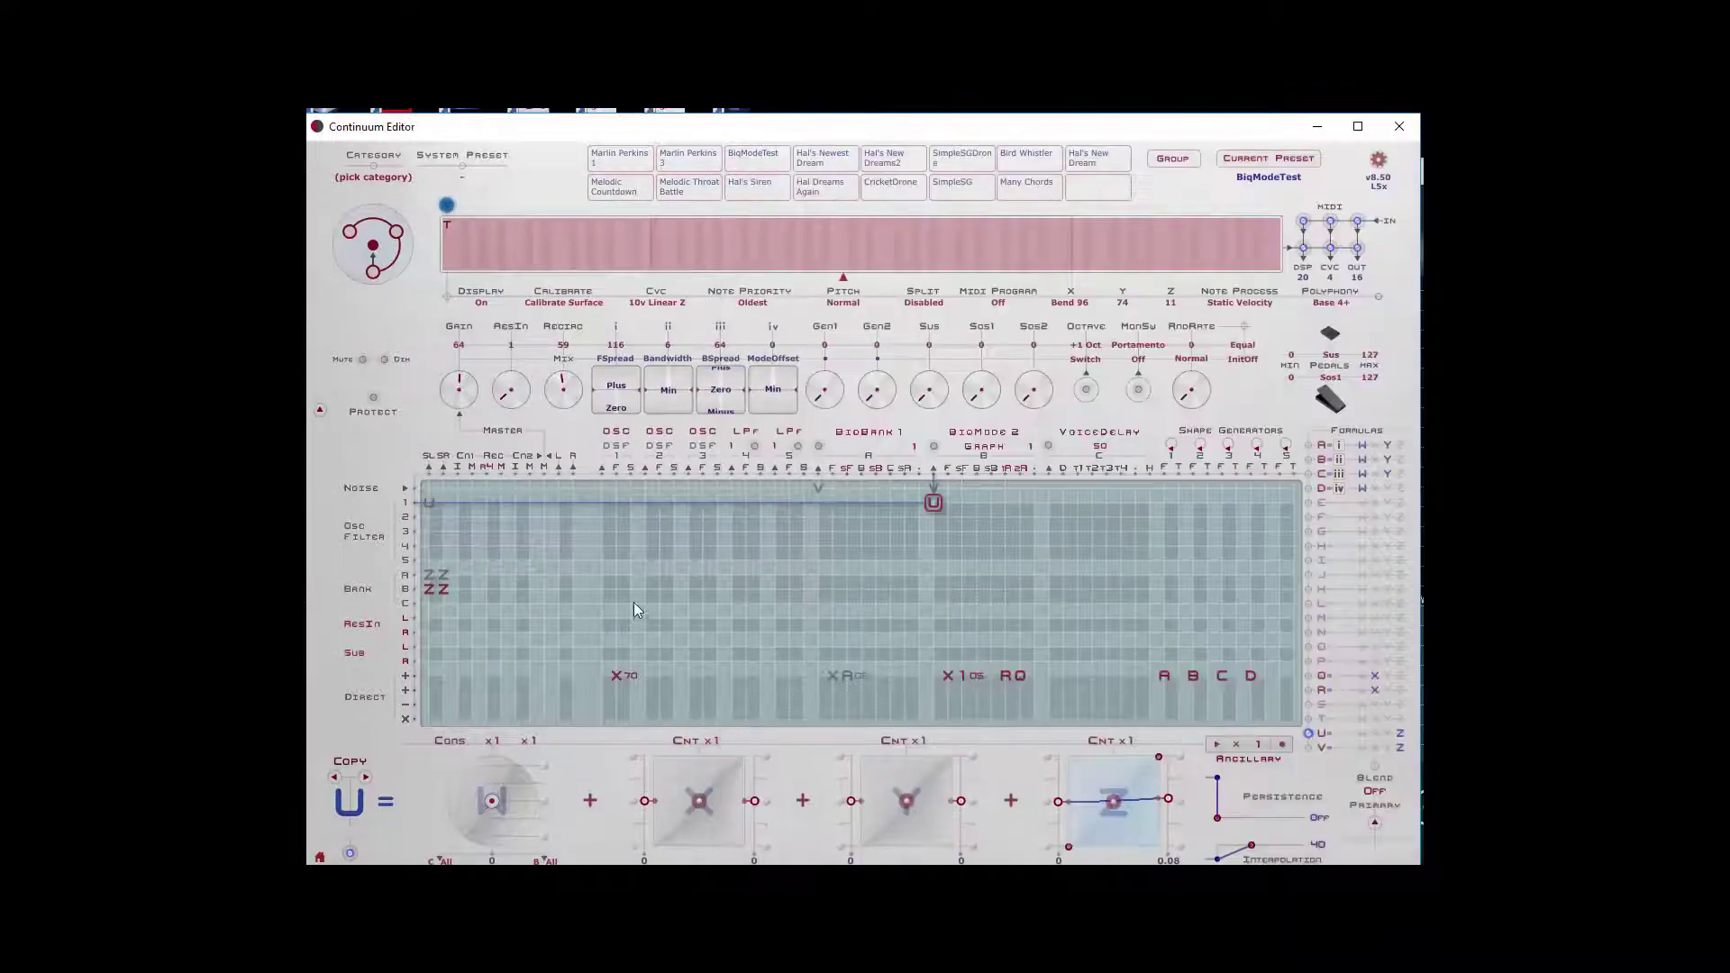
click(986, 445)
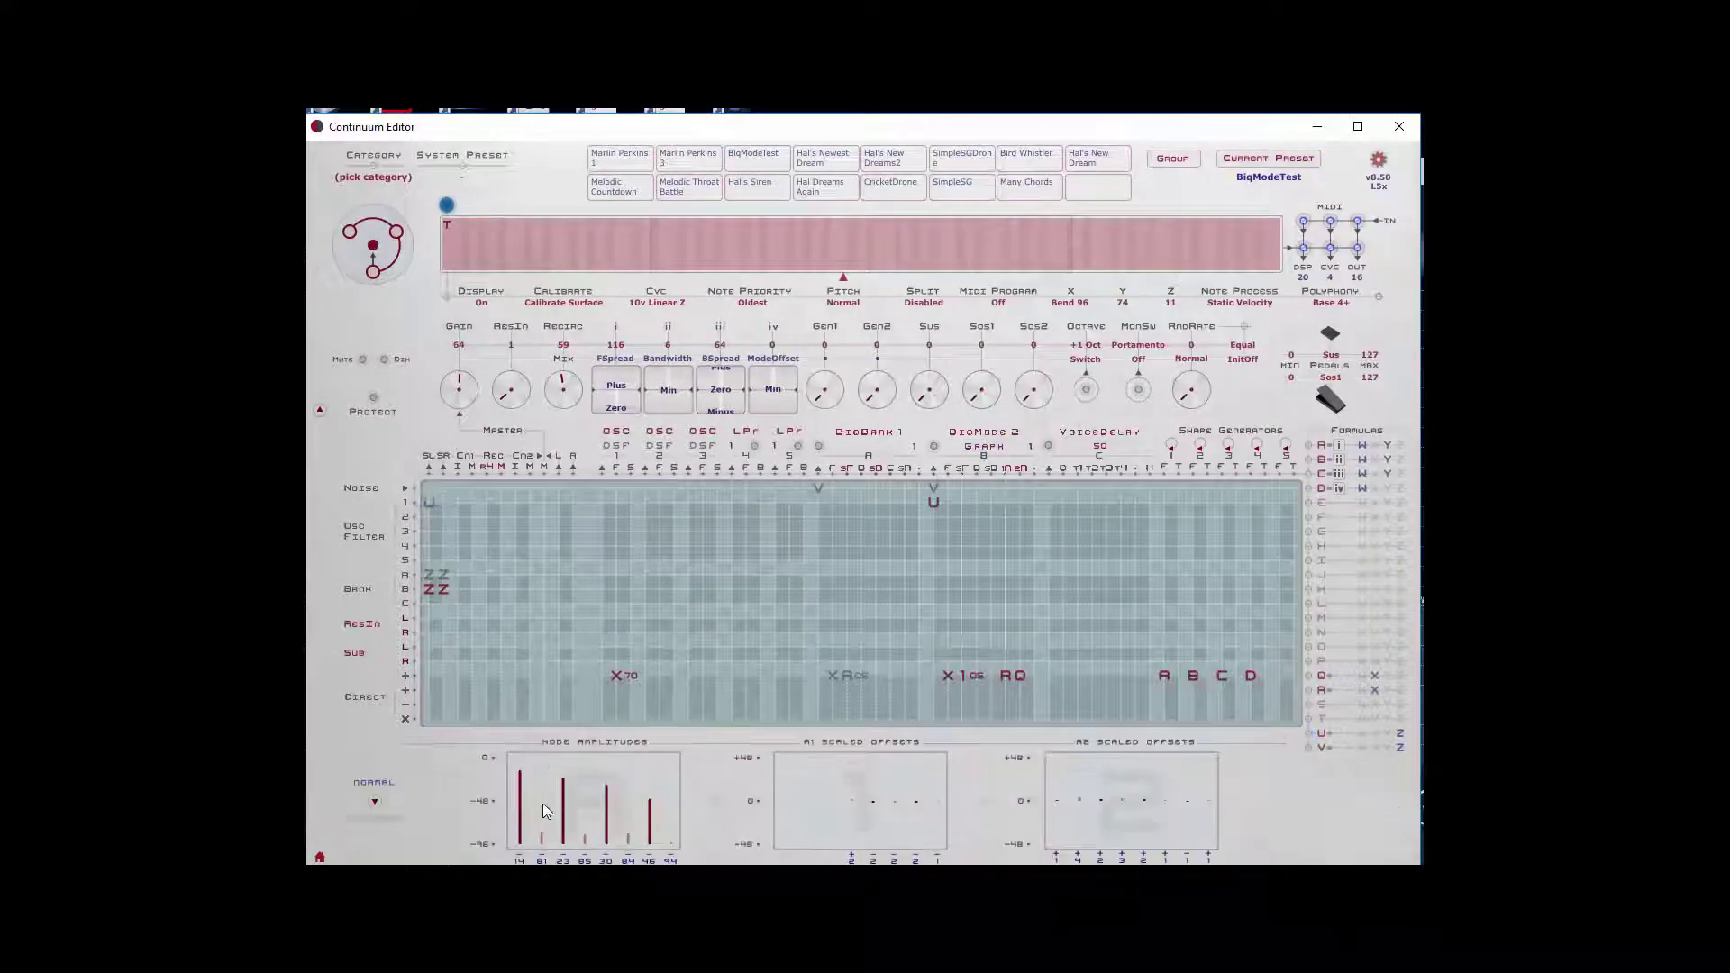
mouse_move(542, 796)
mouse_down()
mouse_move(542, 811)
mouse_move(633, 821)
mouse_move(542, 793)
mouse_move(628, 808)
mouse_up()
key(alt+Tab)
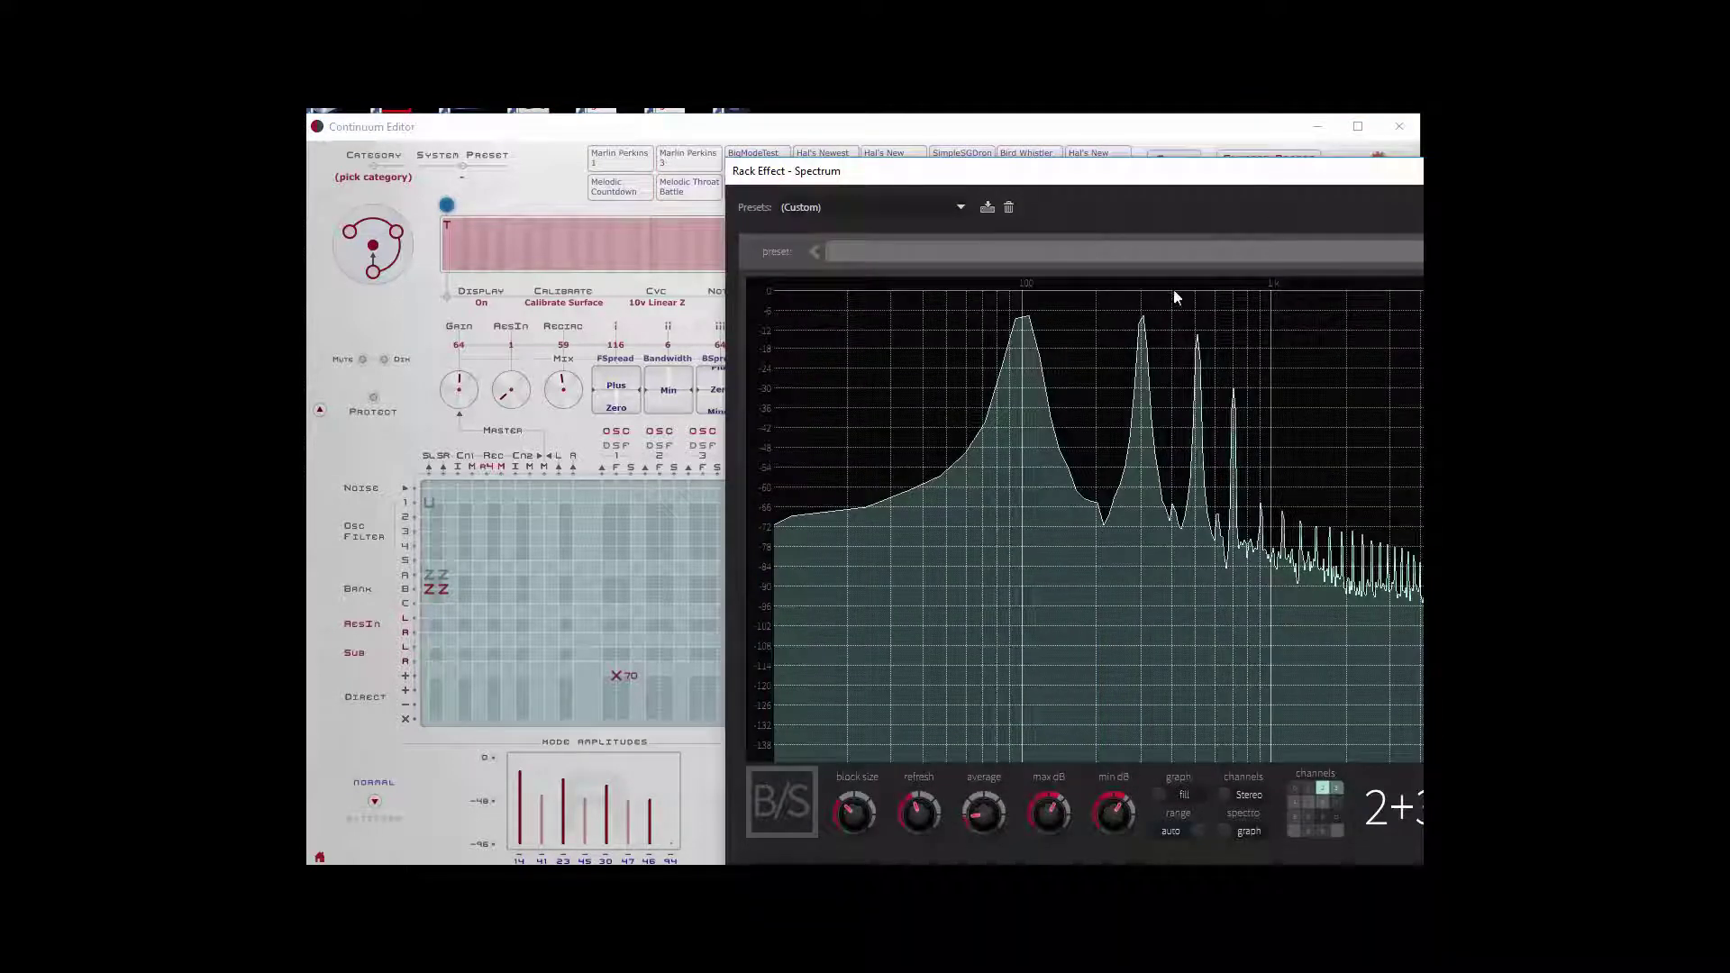